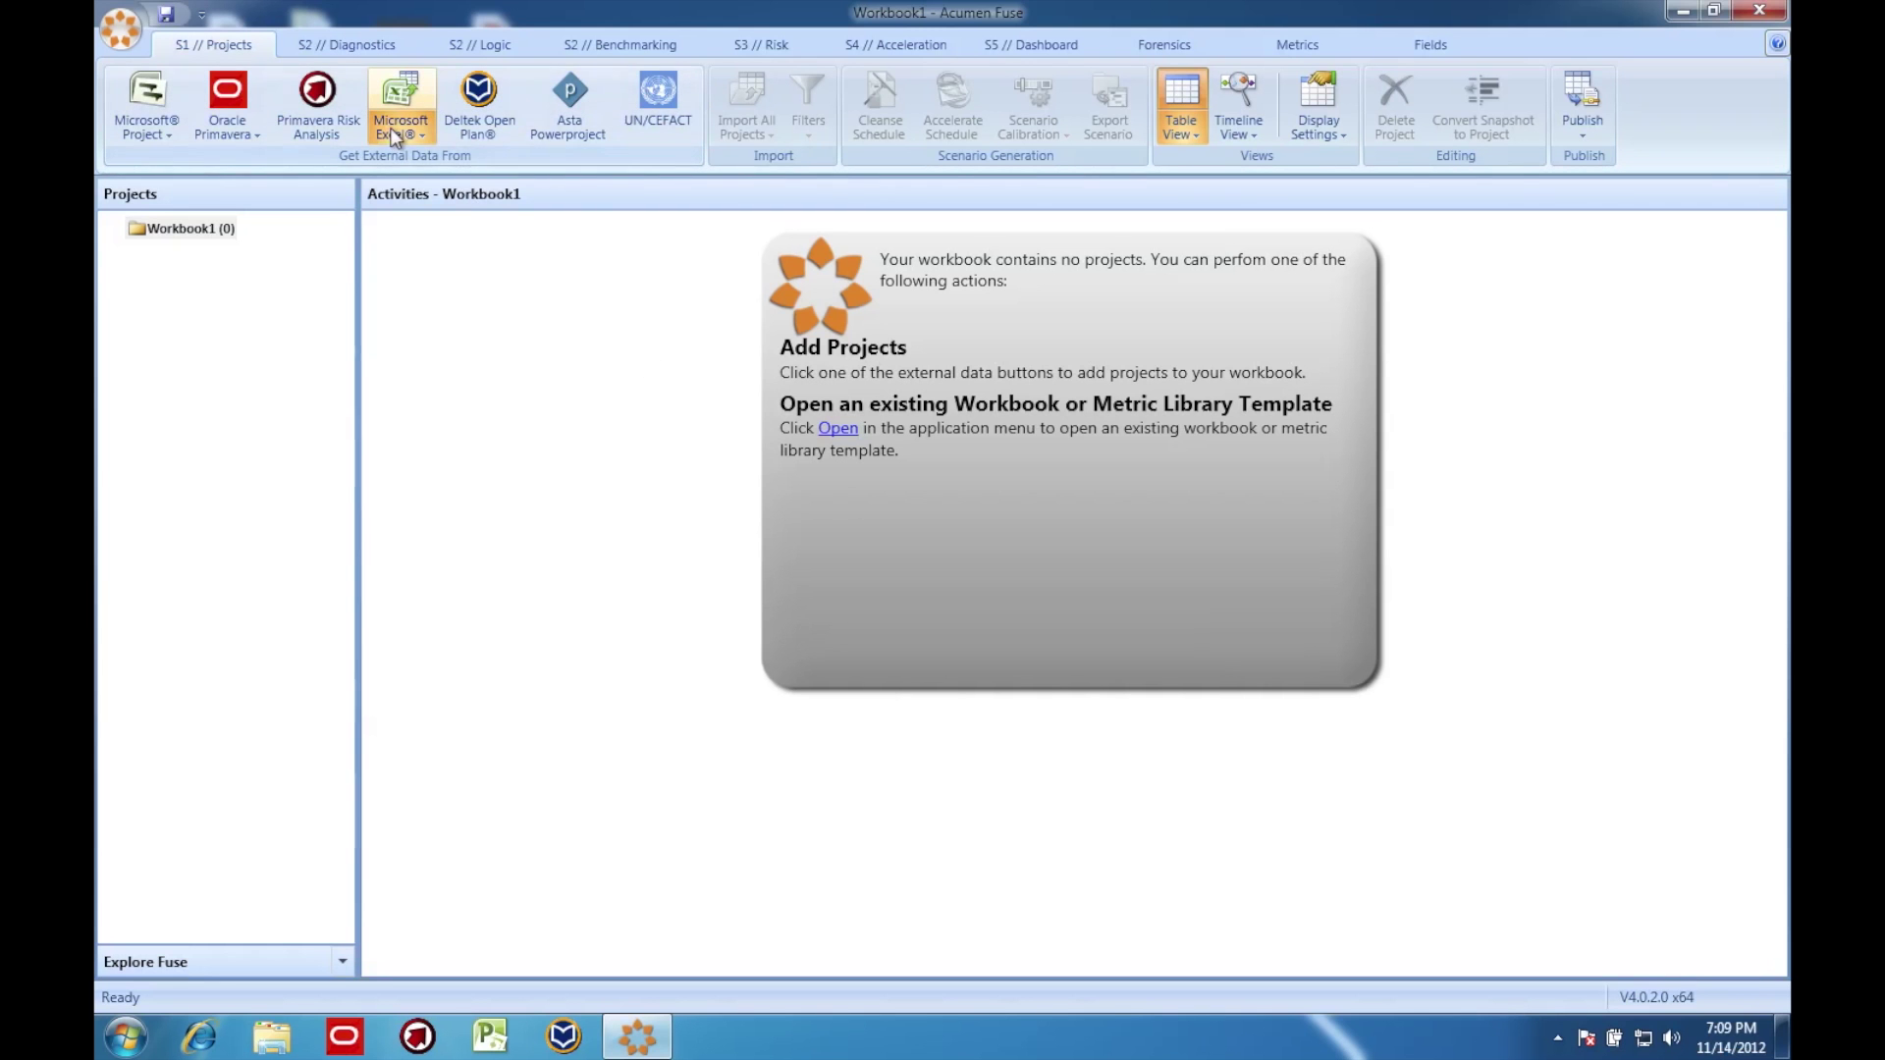
- Import the SampleCostRisk Excel file, building the WBS hierarchy from the WBS column
click(392, 136)
click(562, 212)
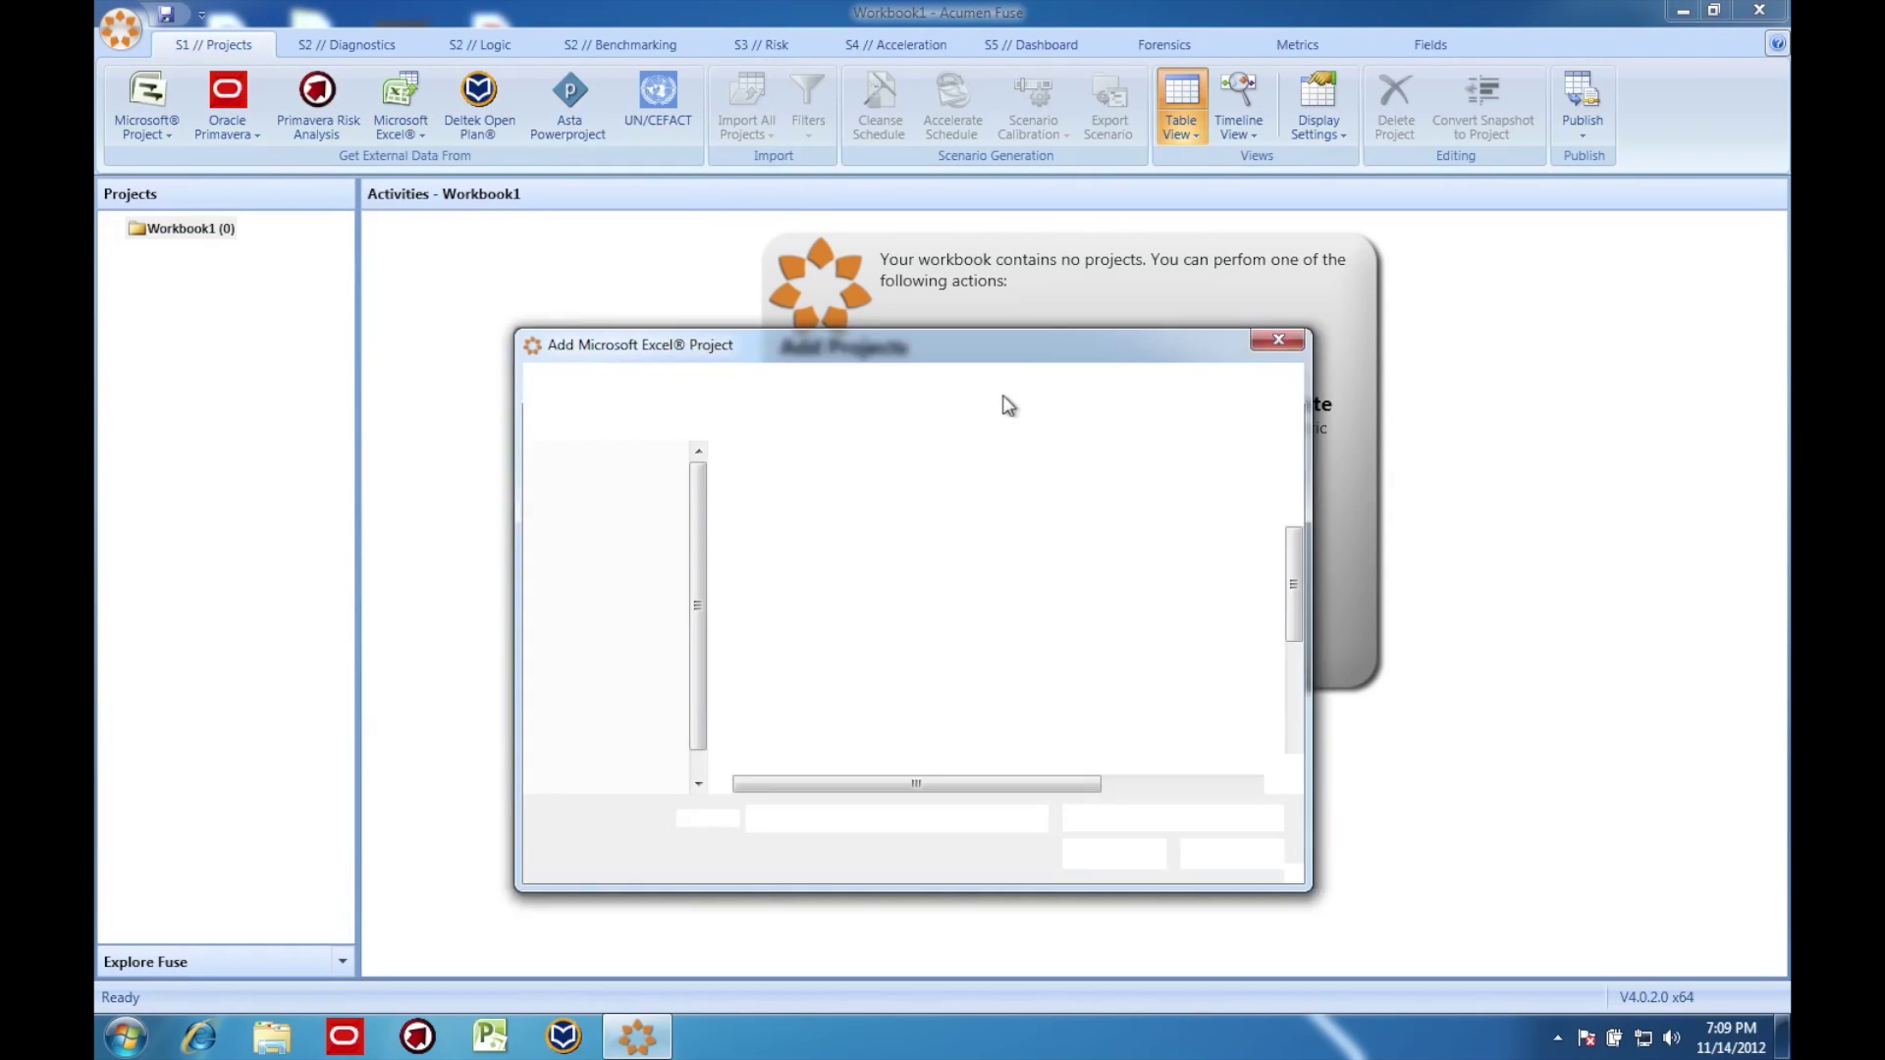
drag(1296, 587, 1298, 690)
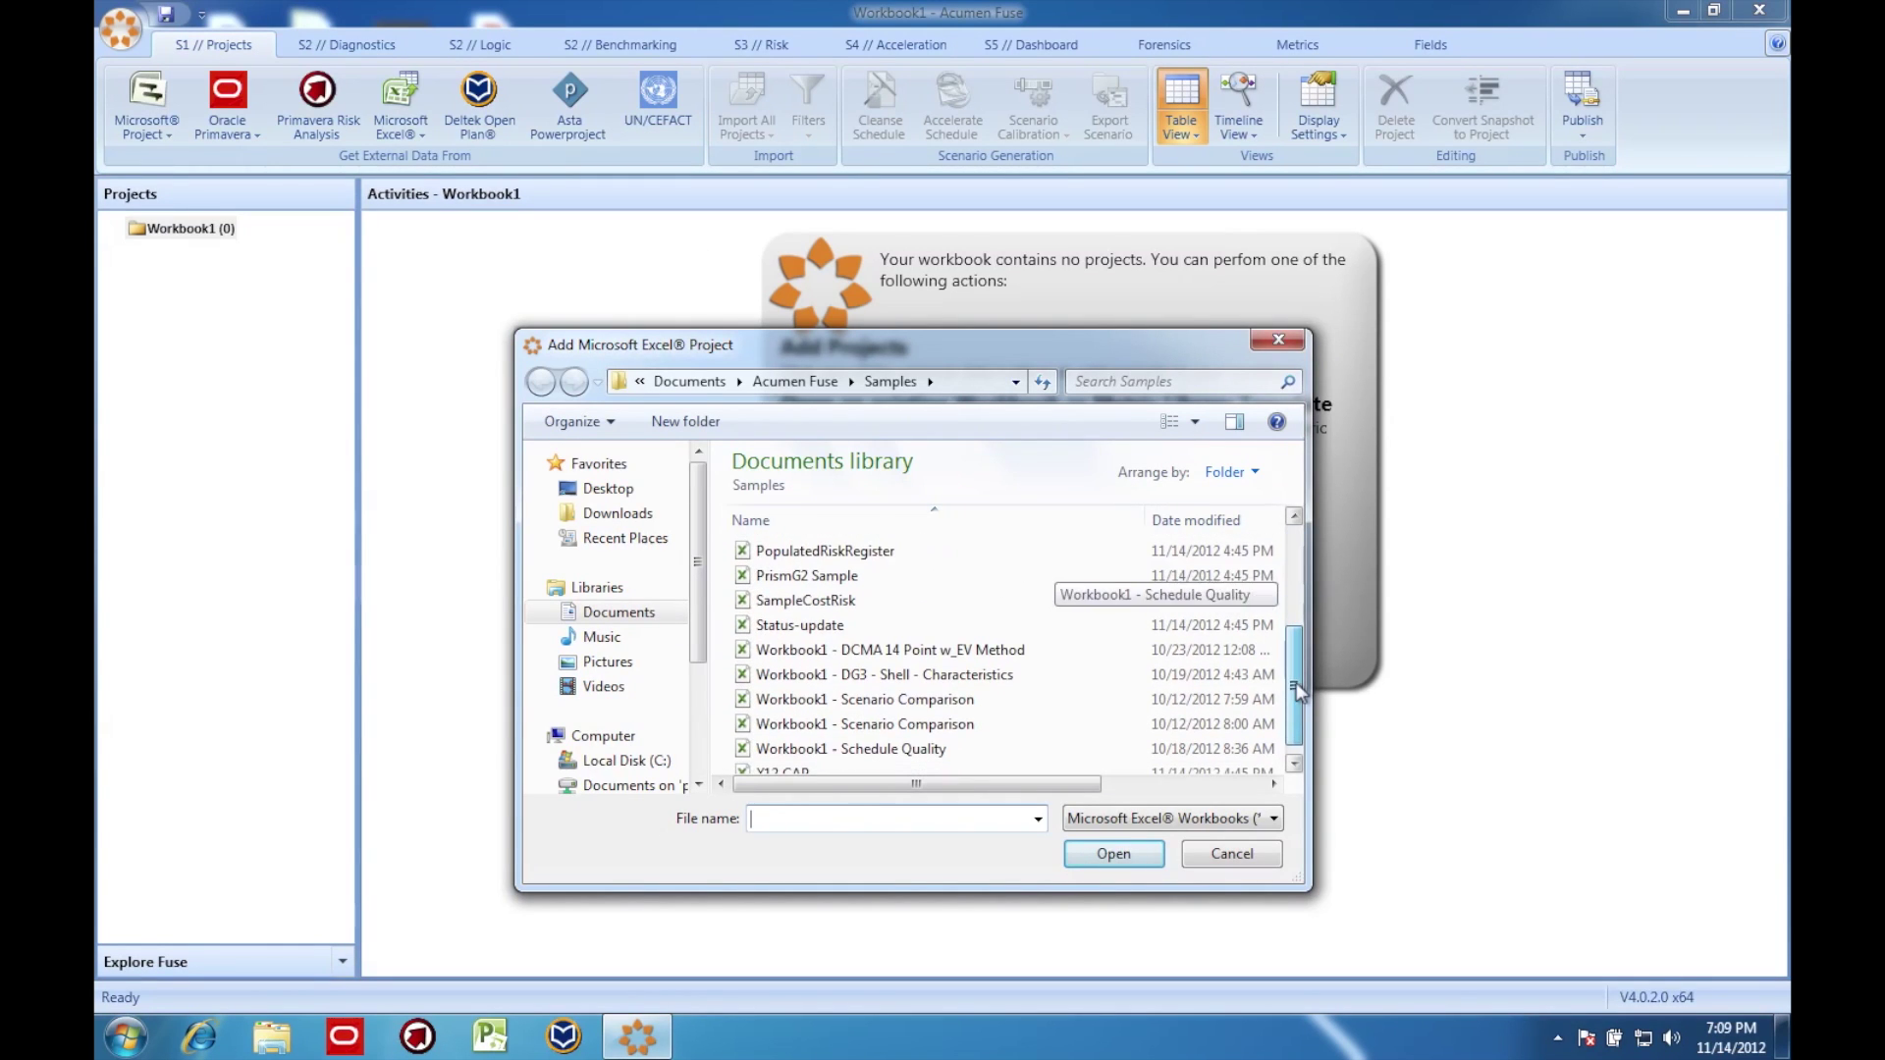
click(806, 600)
click(1086, 850)
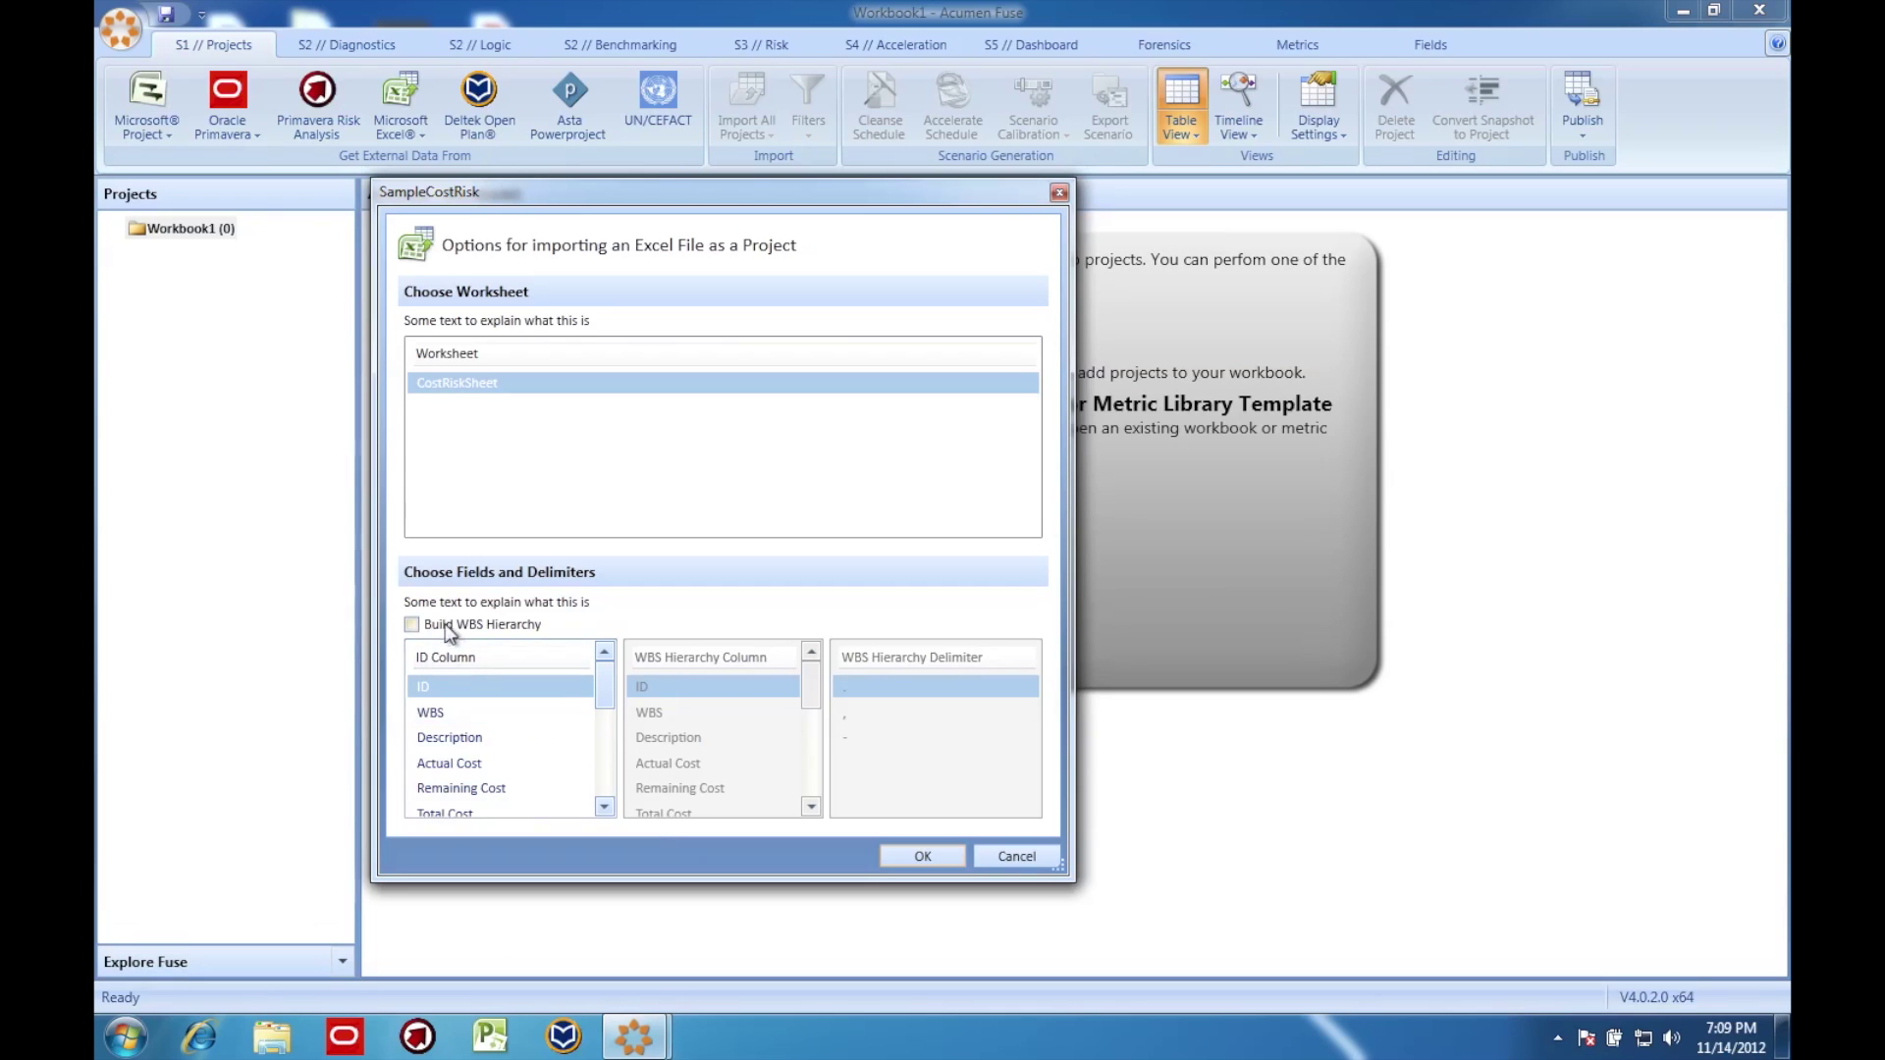
click(447, 627)
click(658, 713)
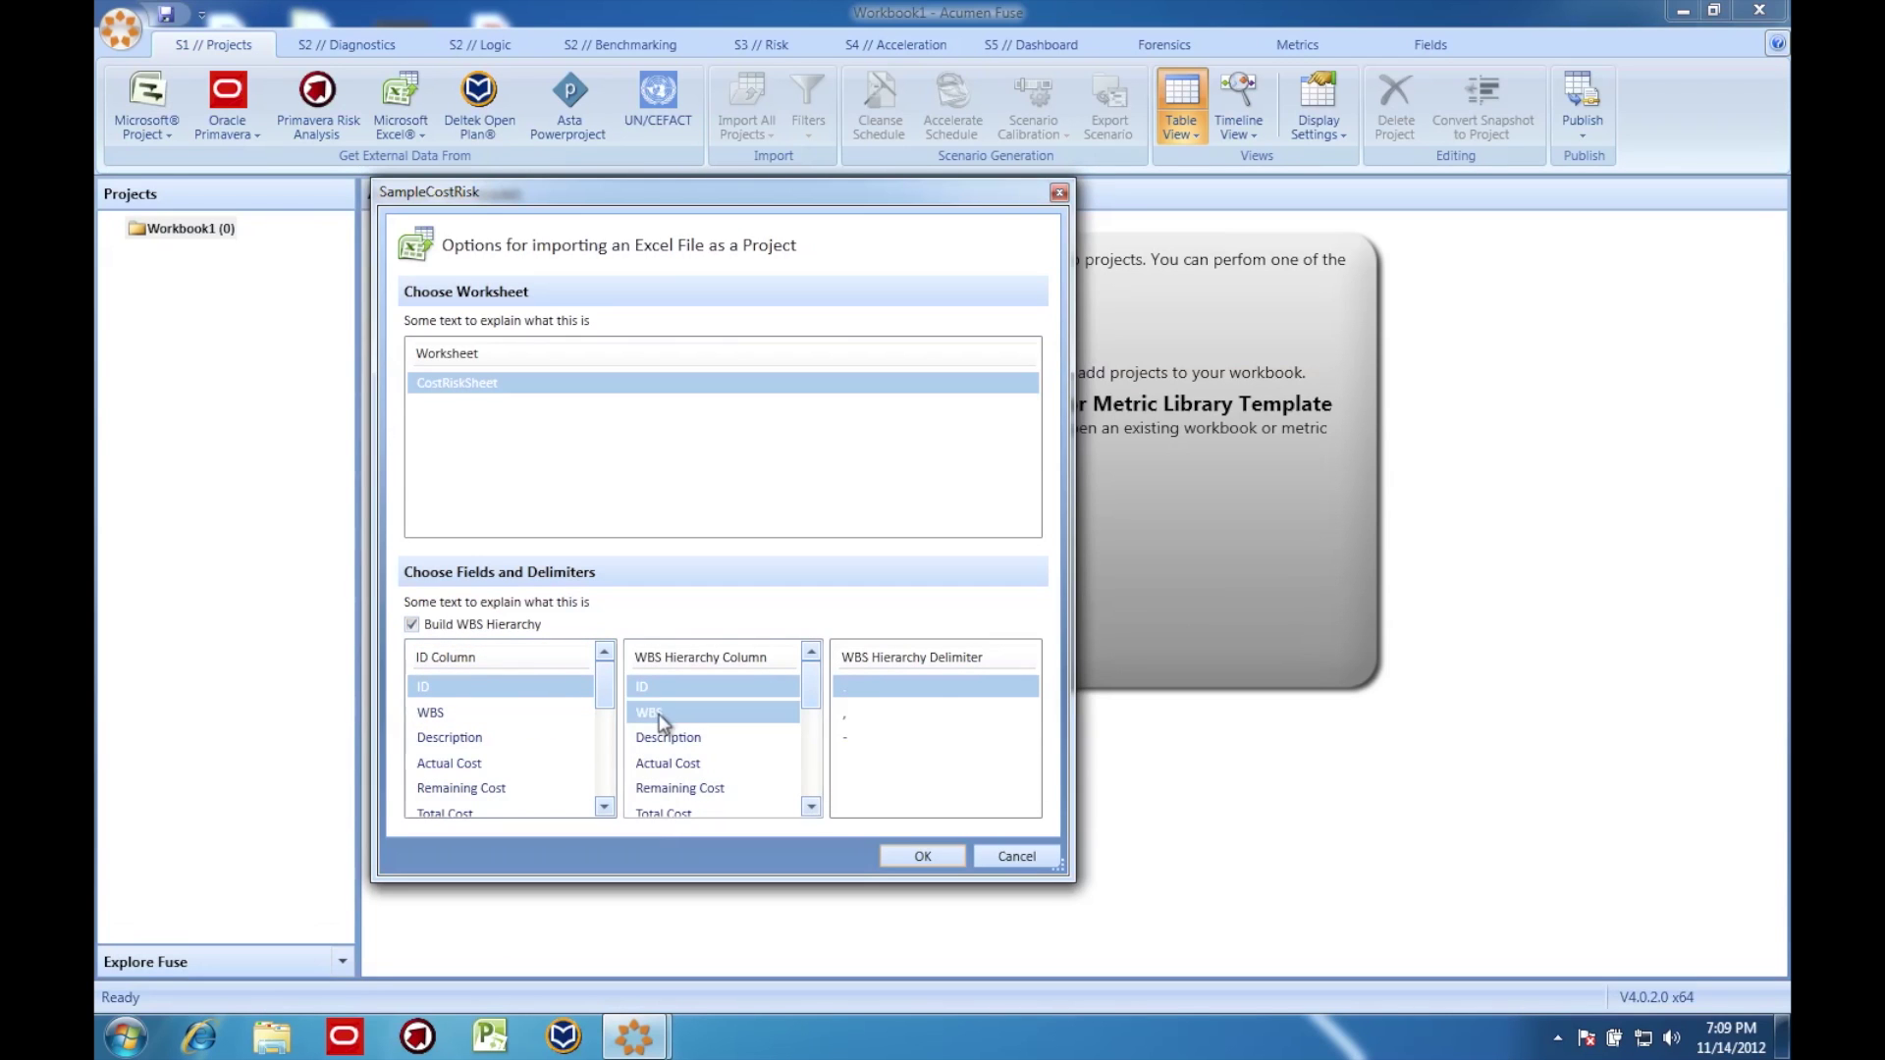
click(904, 853)
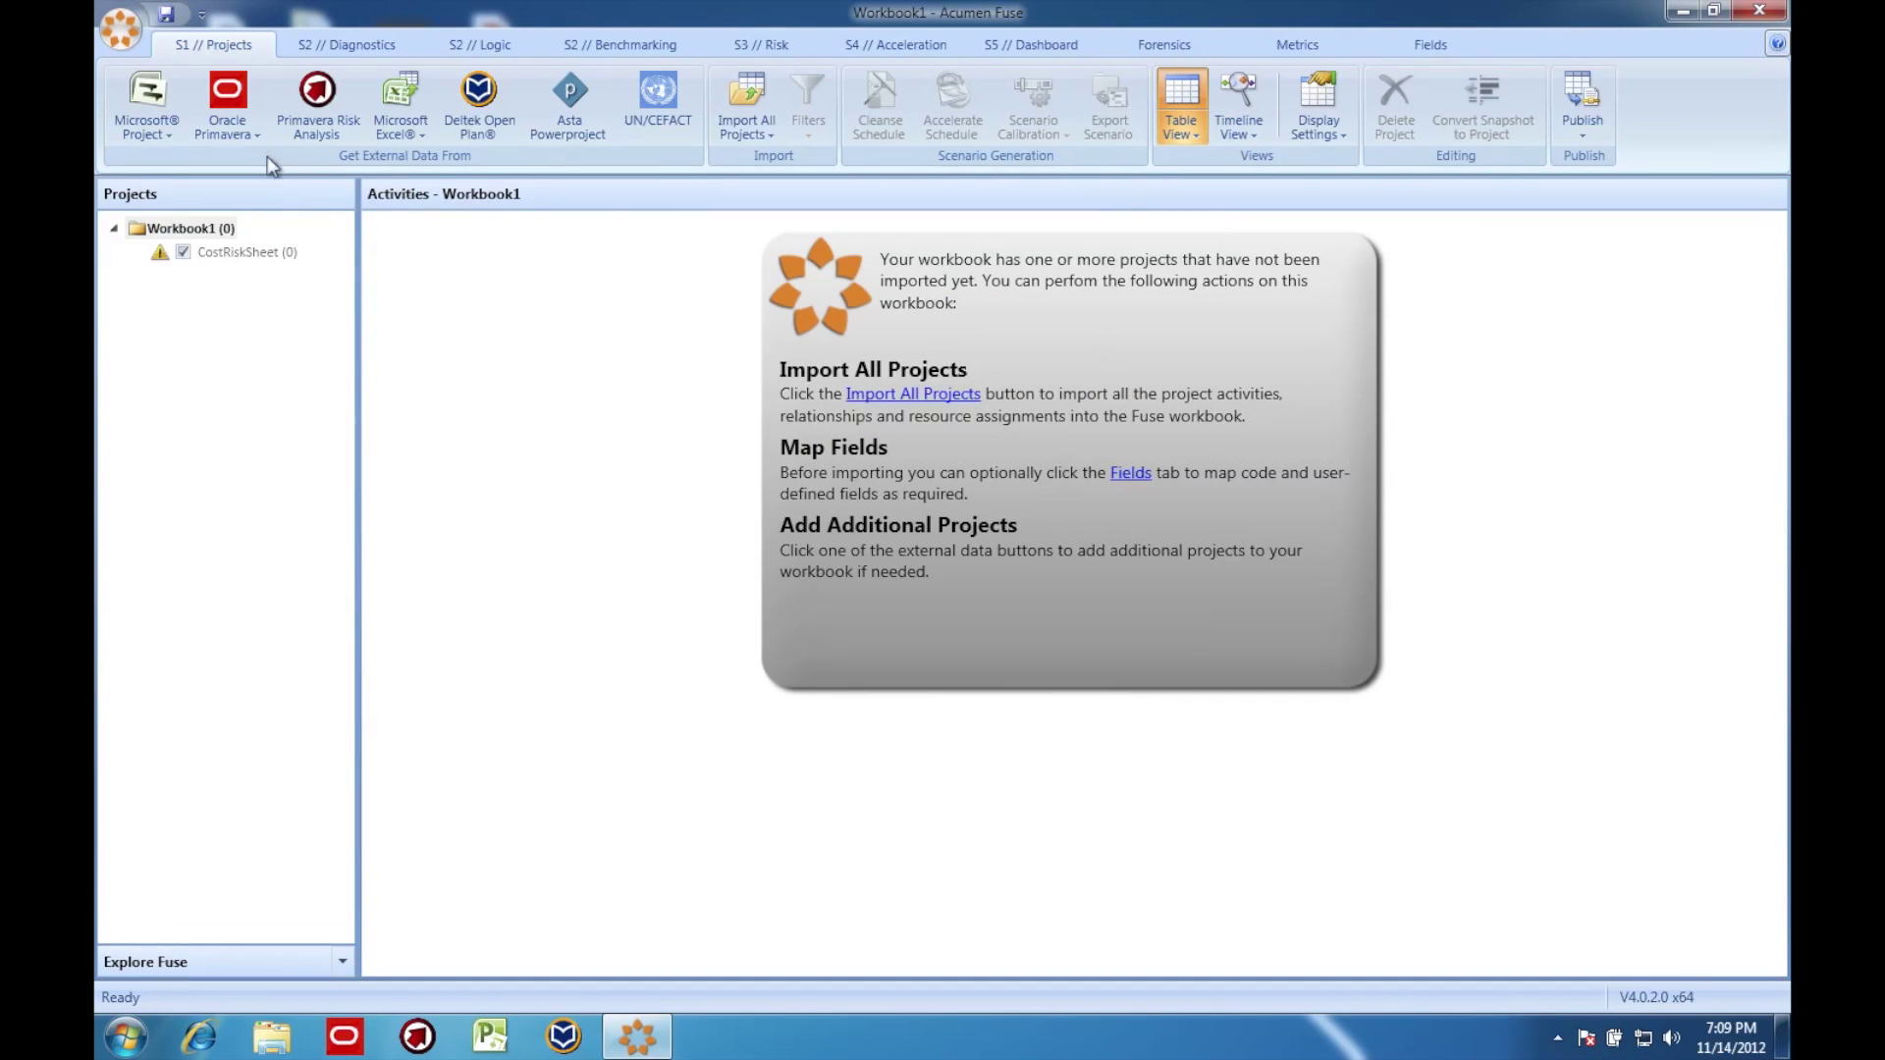
- Import all projects from the Initial Plan Primavera XER file into Workbook1
click(228, 126)
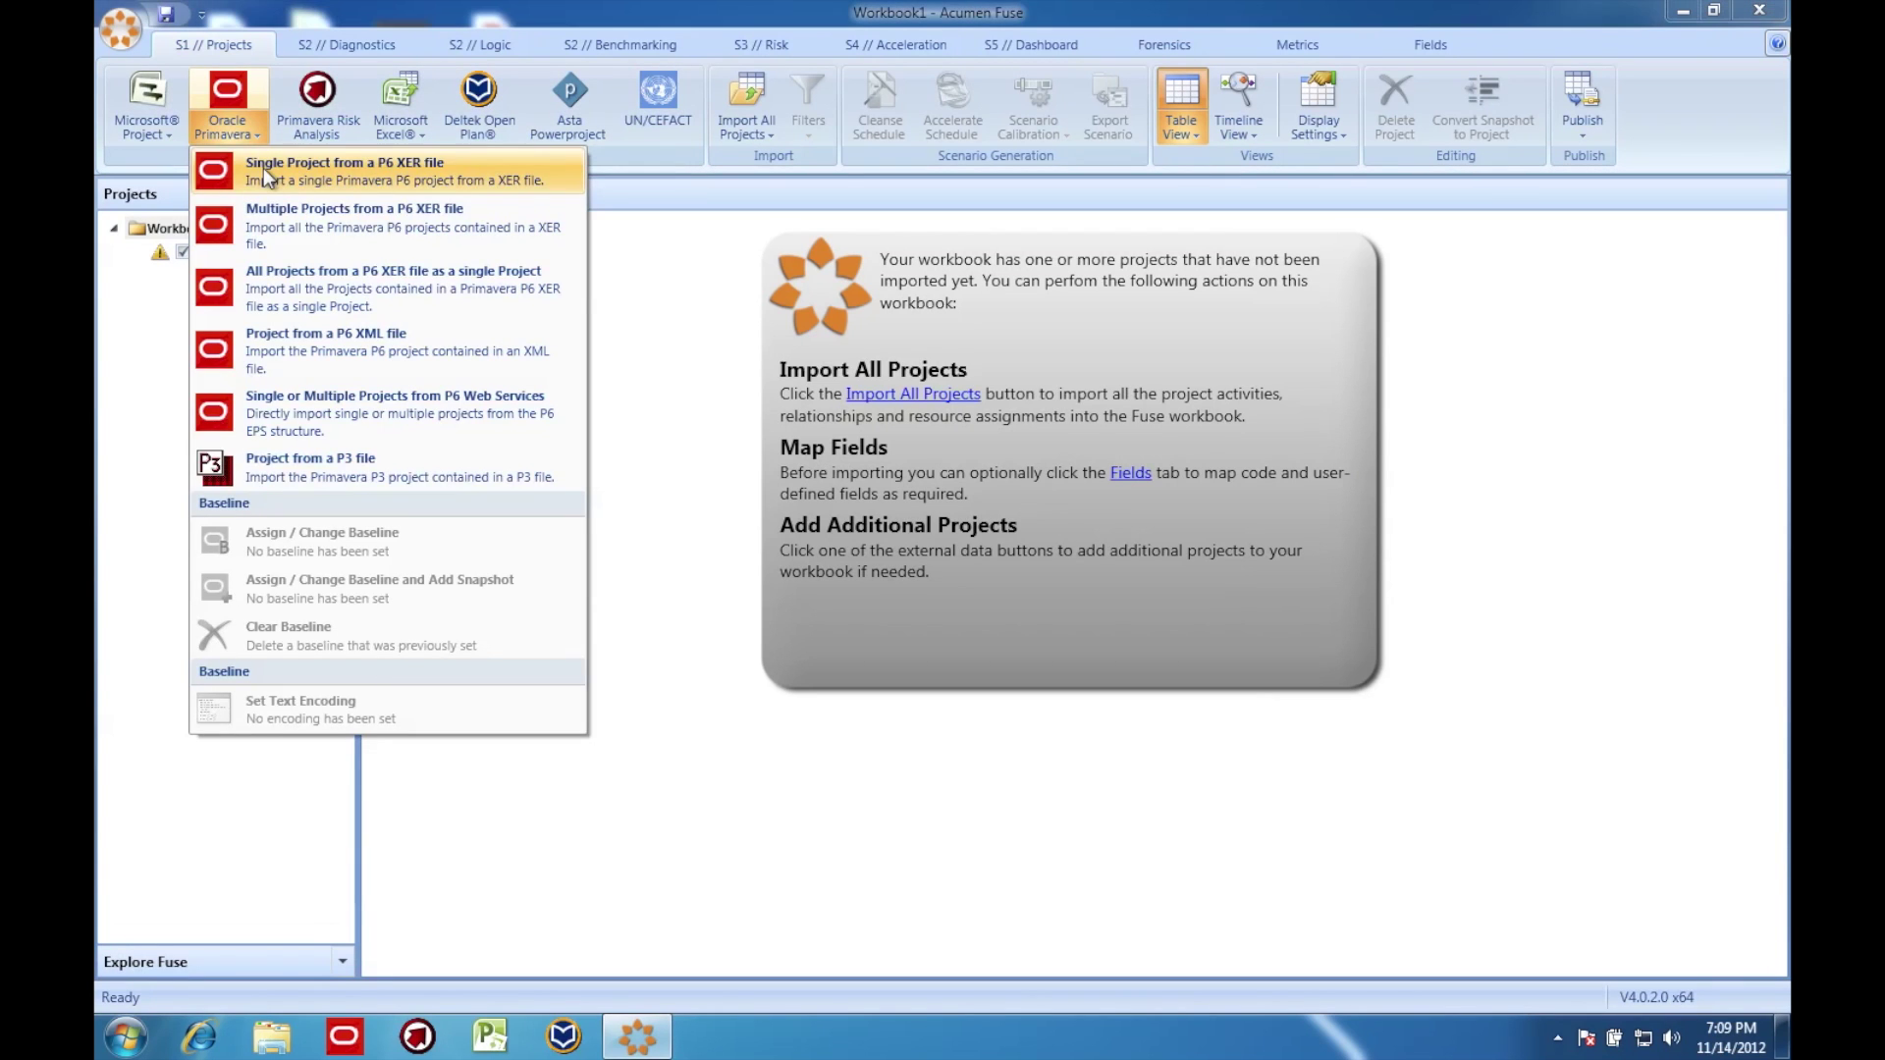
click(263, 168)
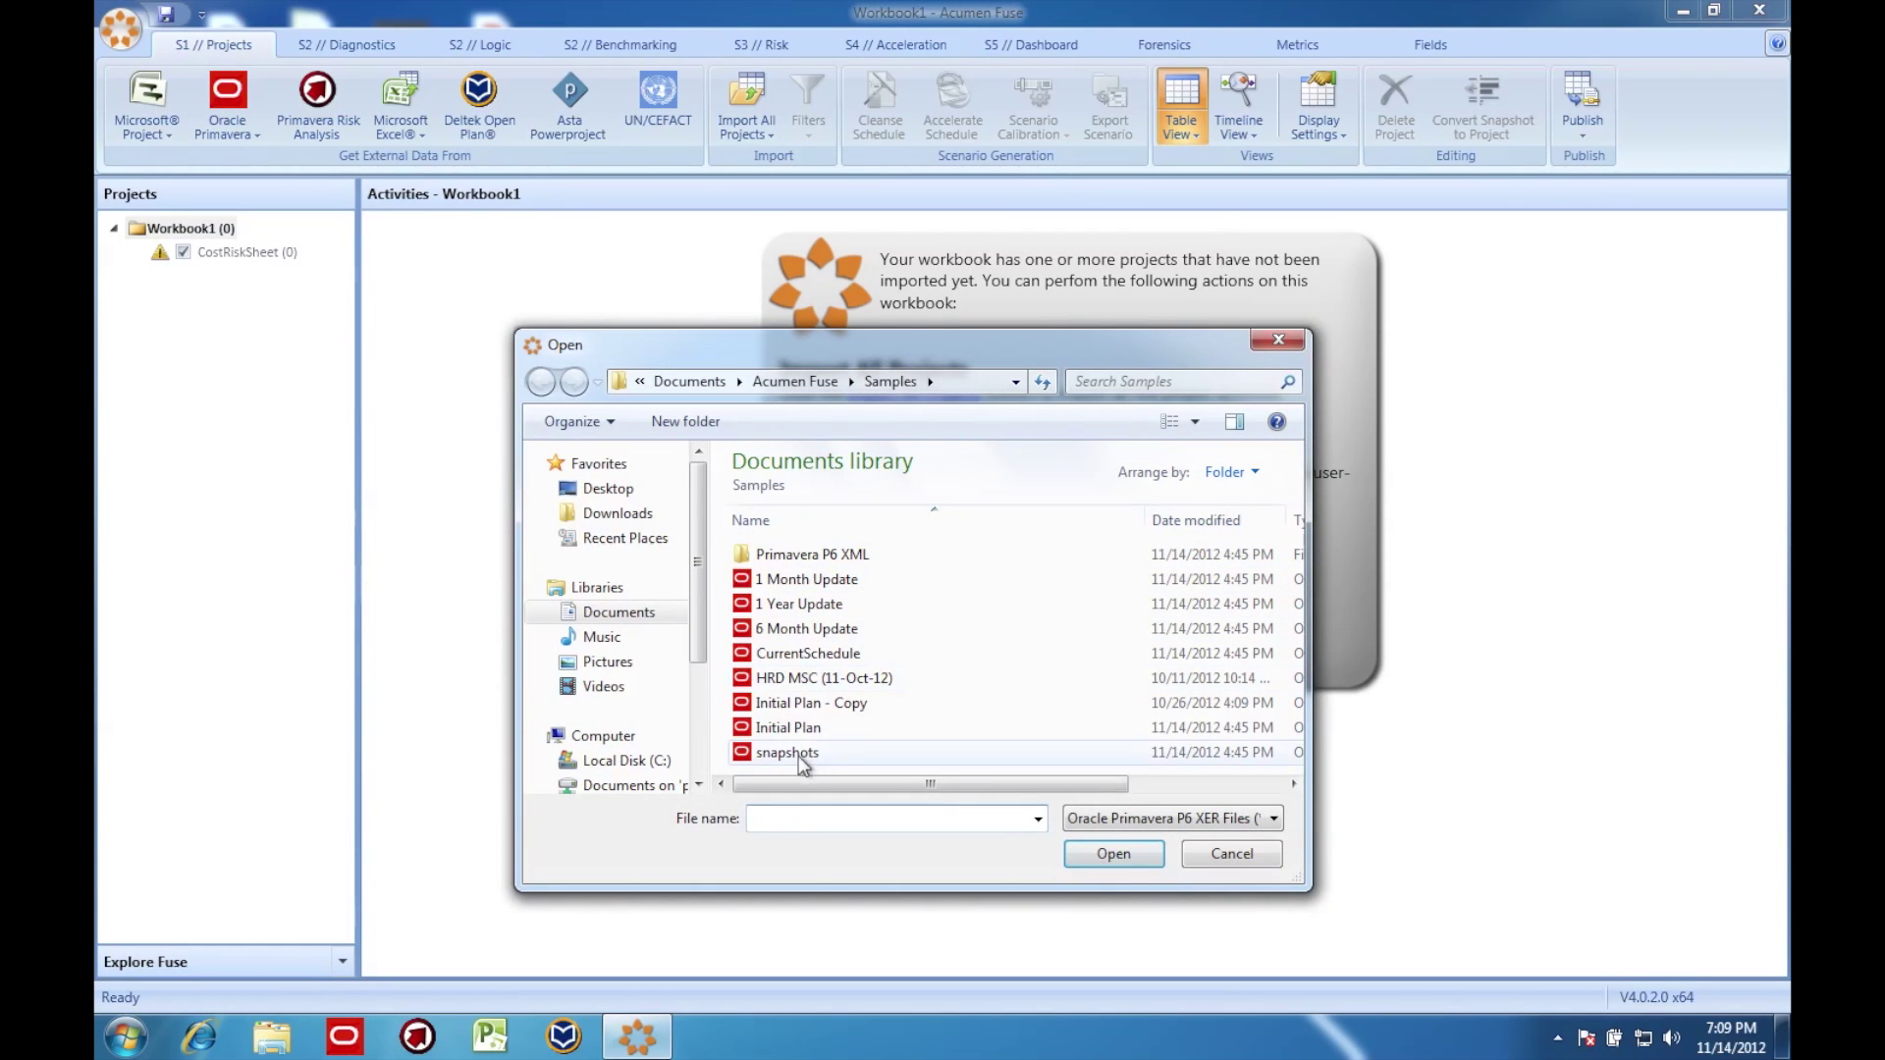
click(795, 728)
click(1108, 852)
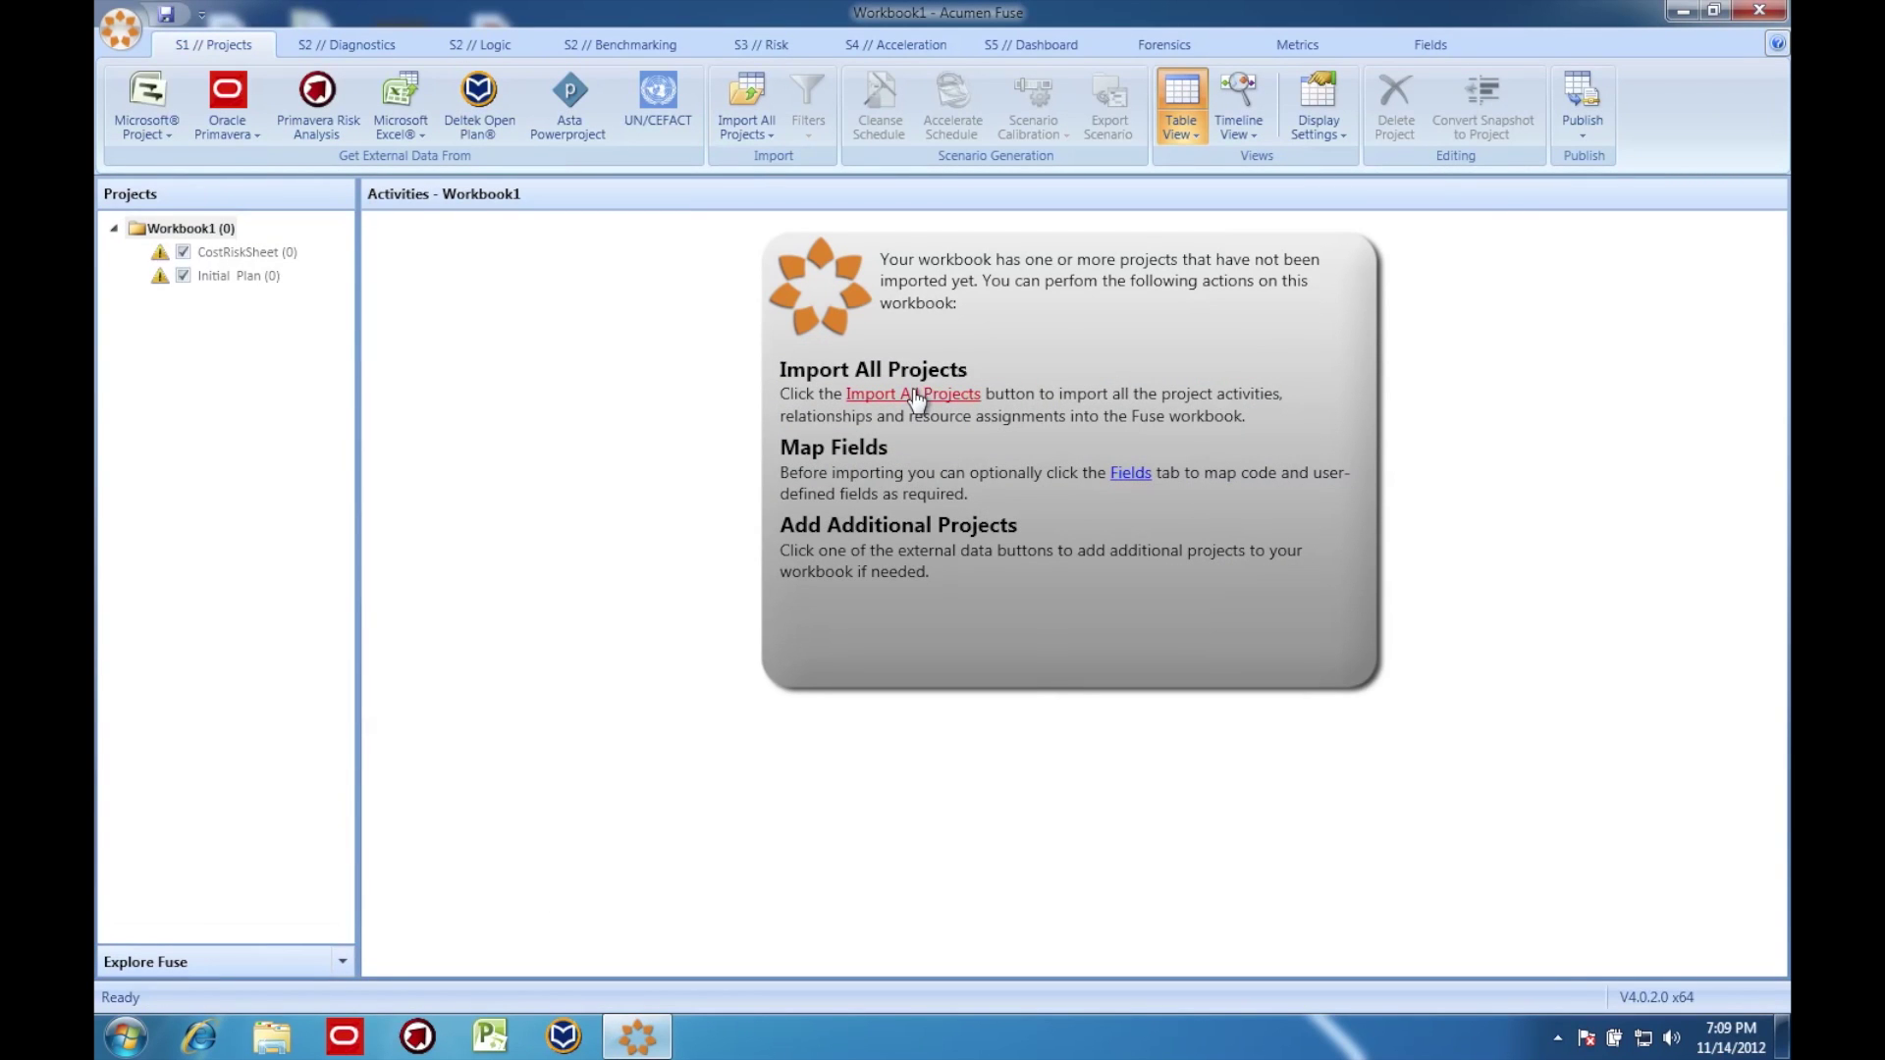
click(913, 394)
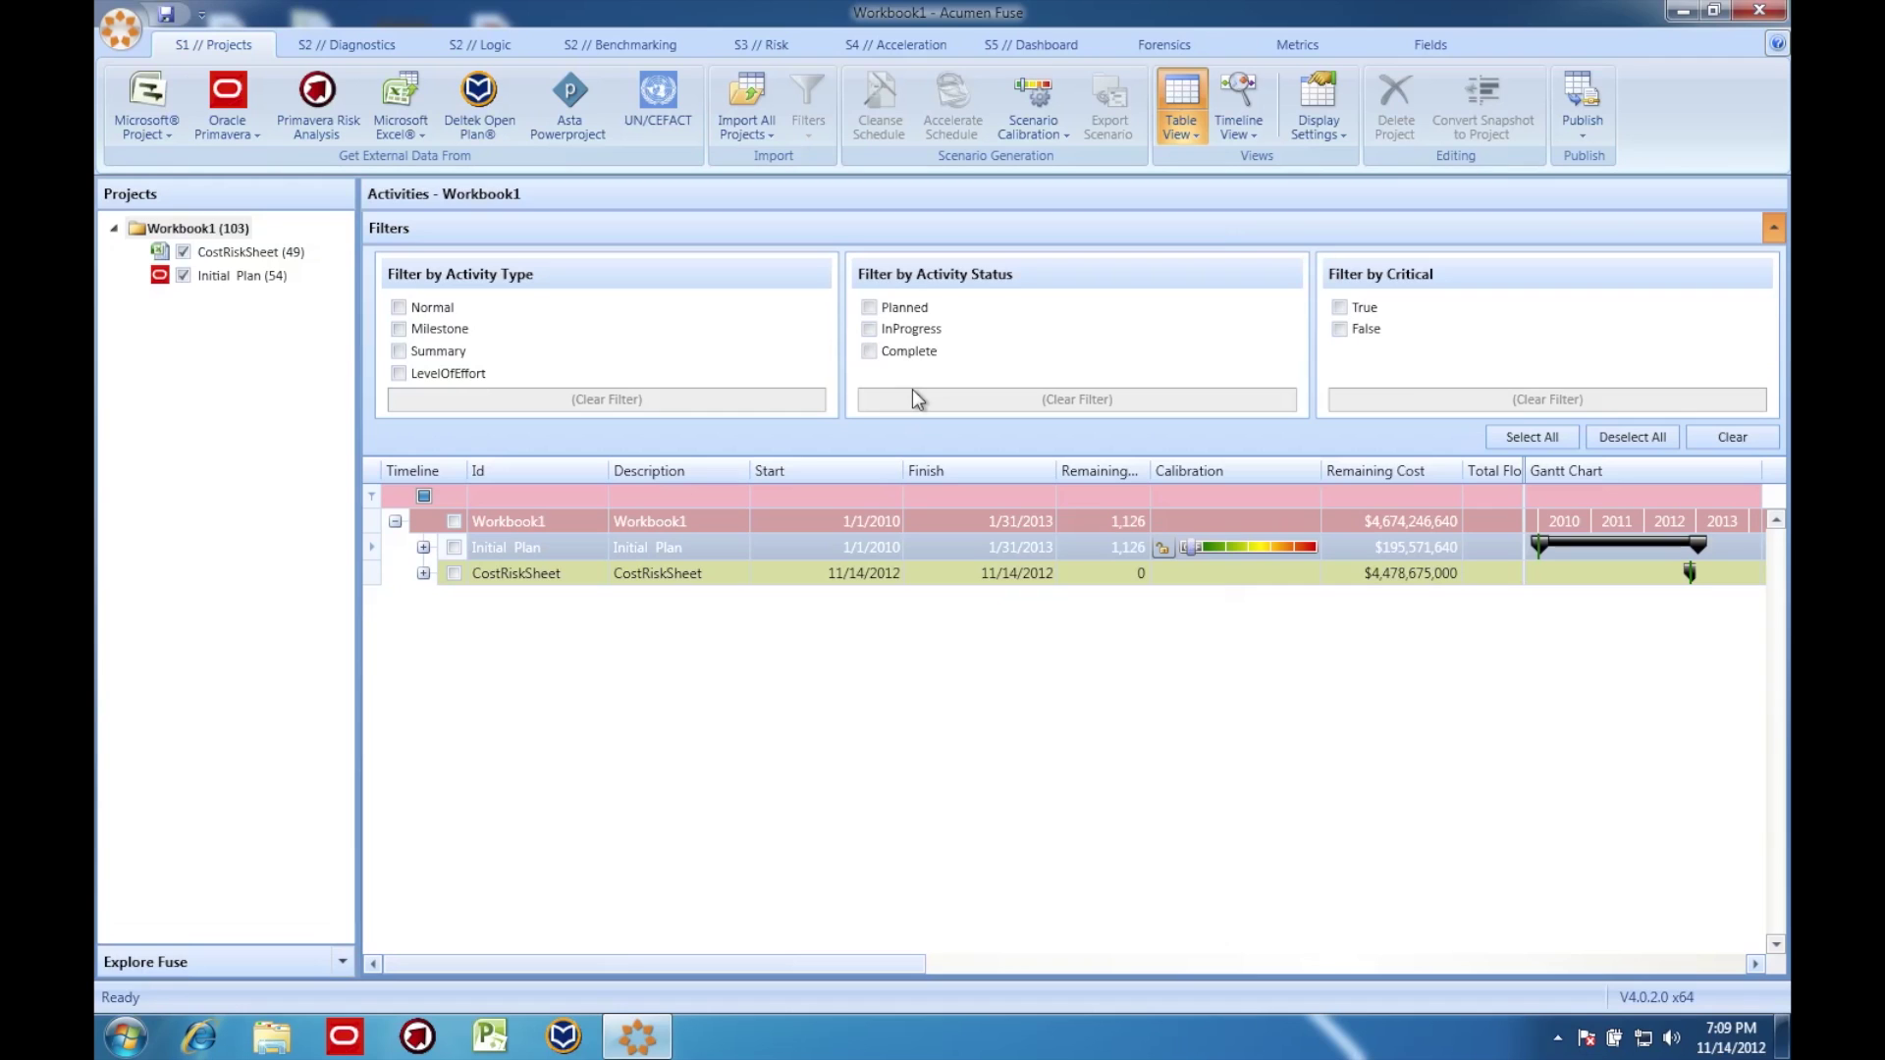
- In the S3 // Risk view, expand row 1 and set Drilling's cost uncertainty to Realistic
click(775, 47)
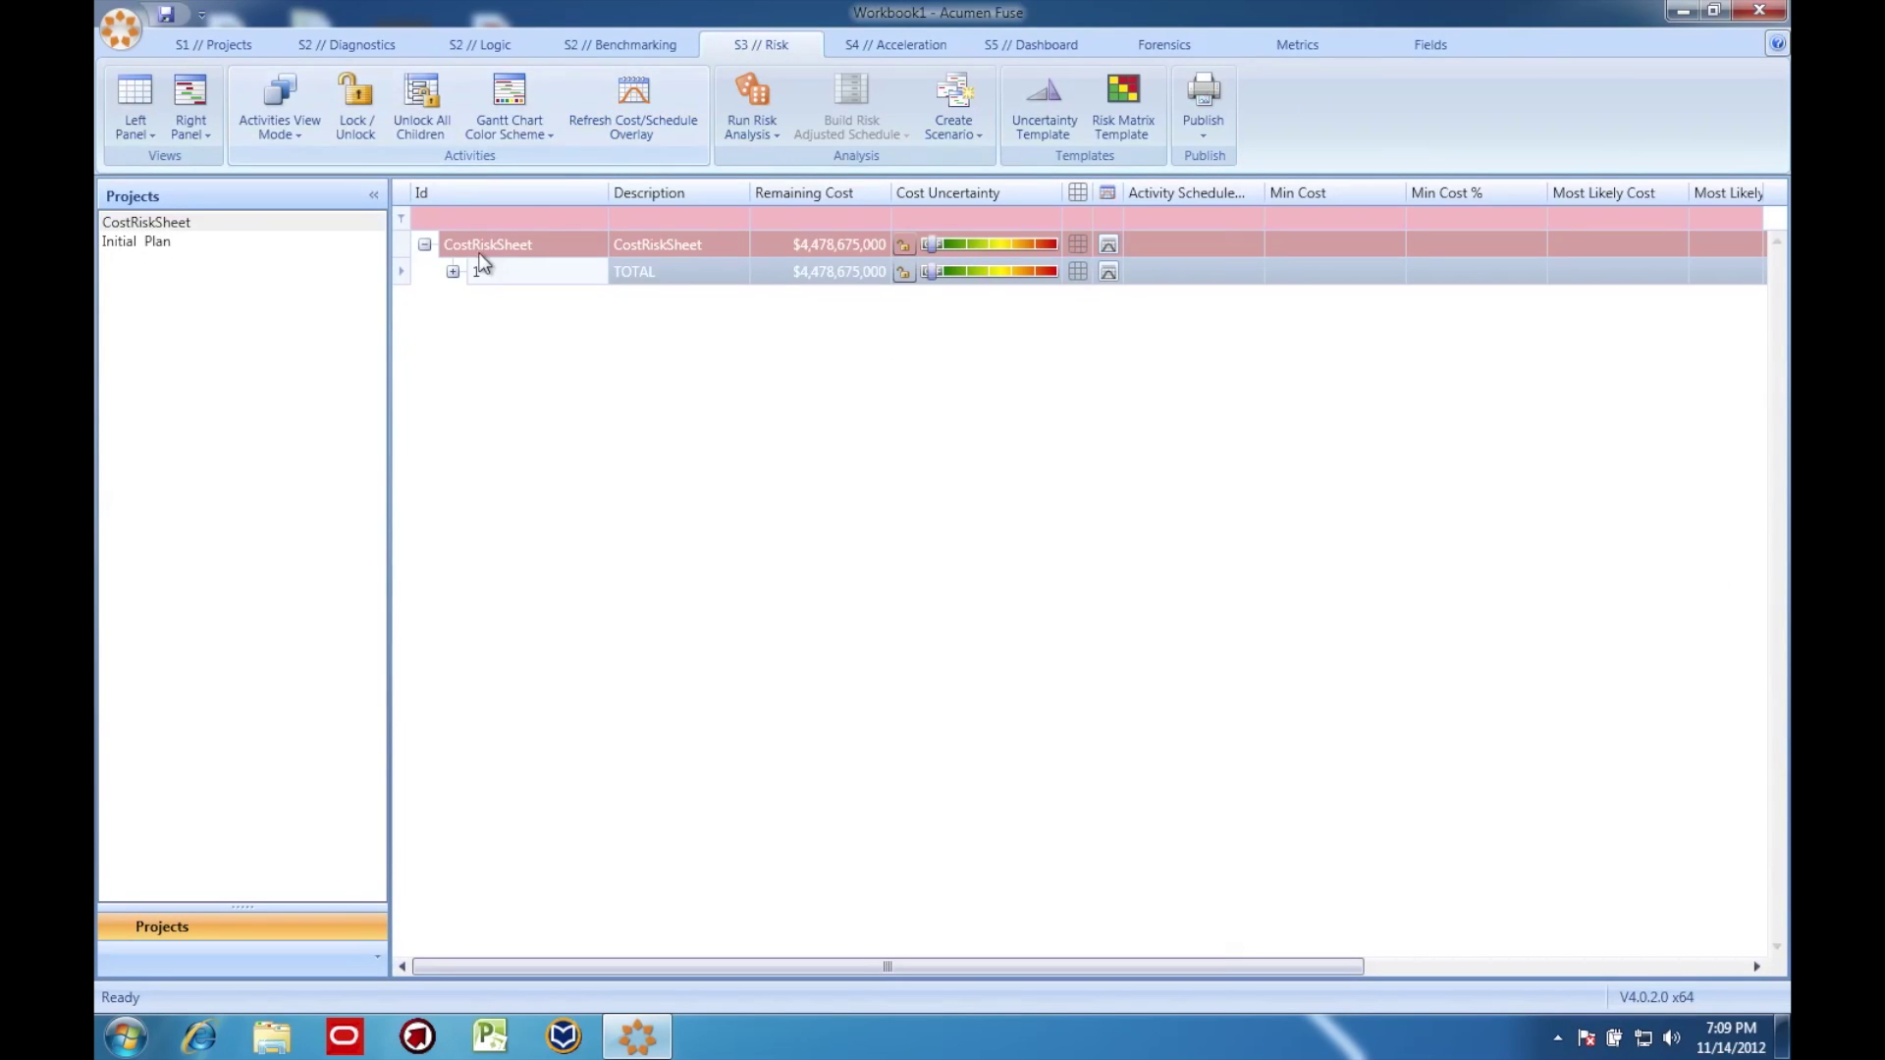
click(454, 272)
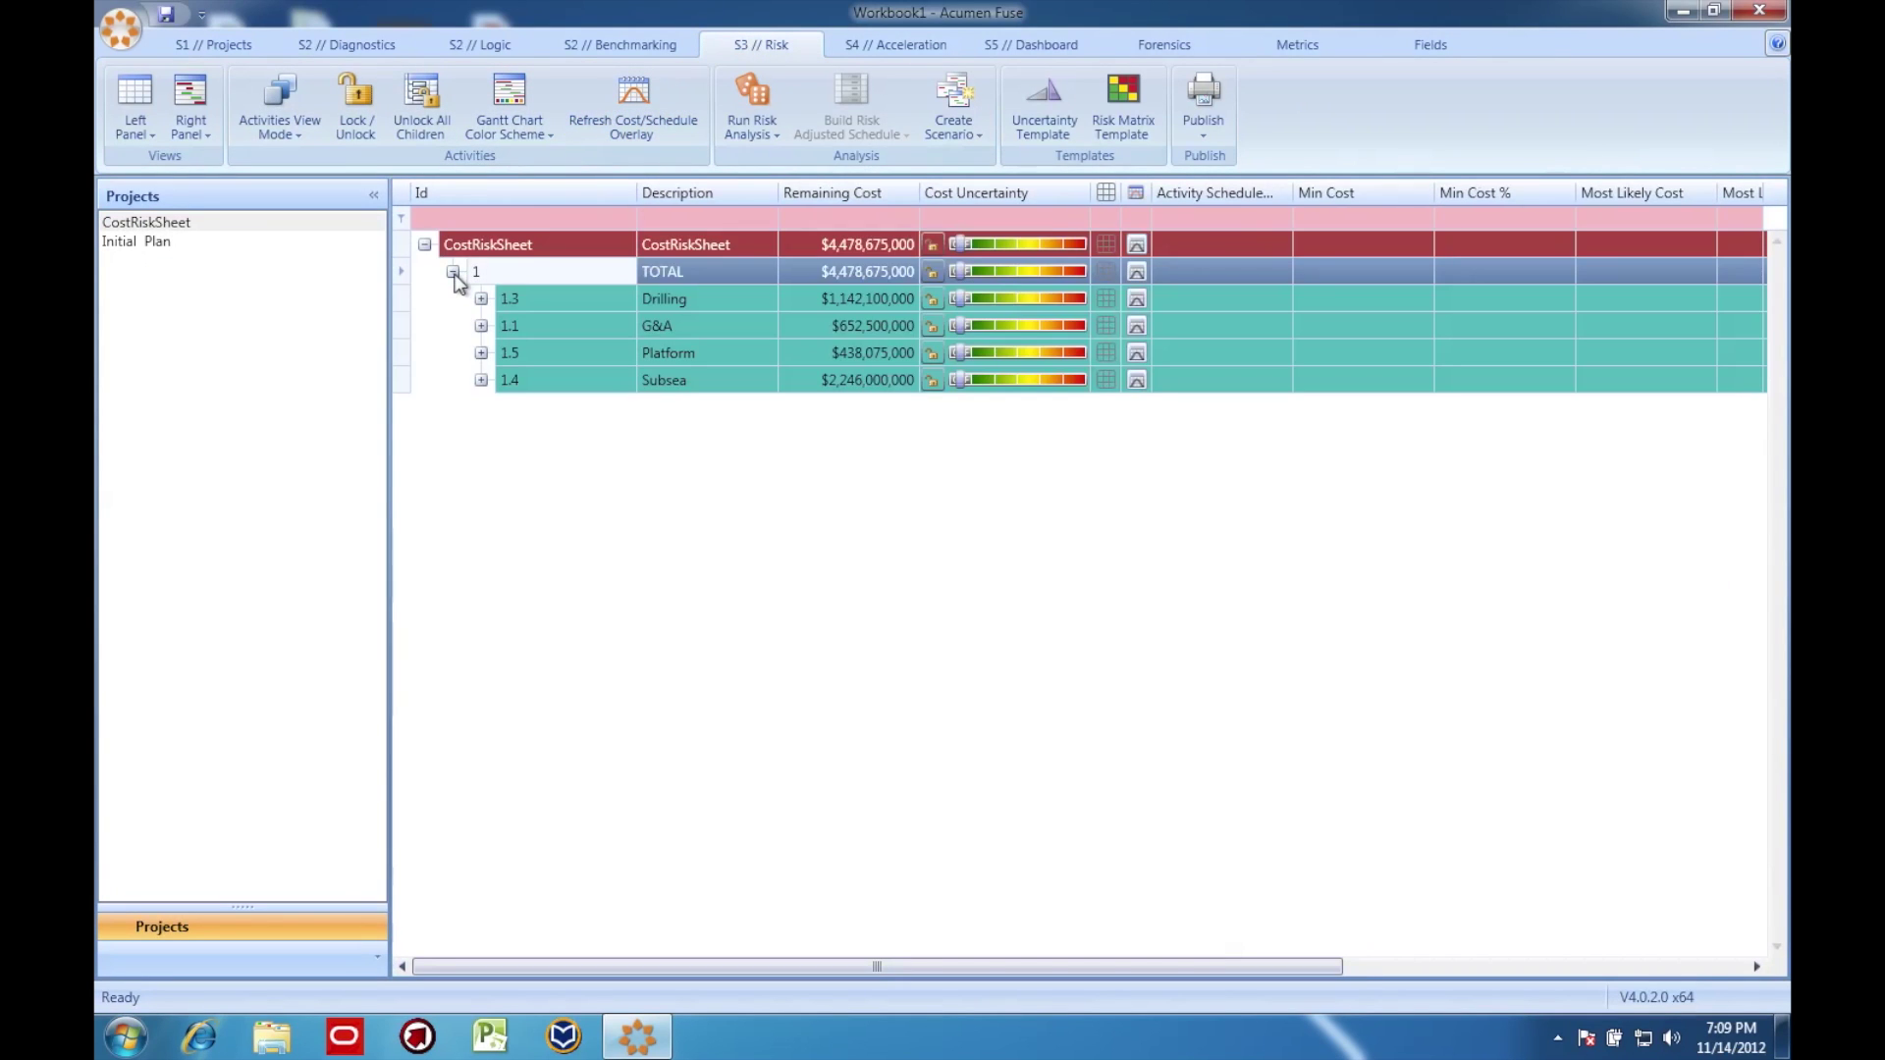
drag(958, 297, 1050, 391)
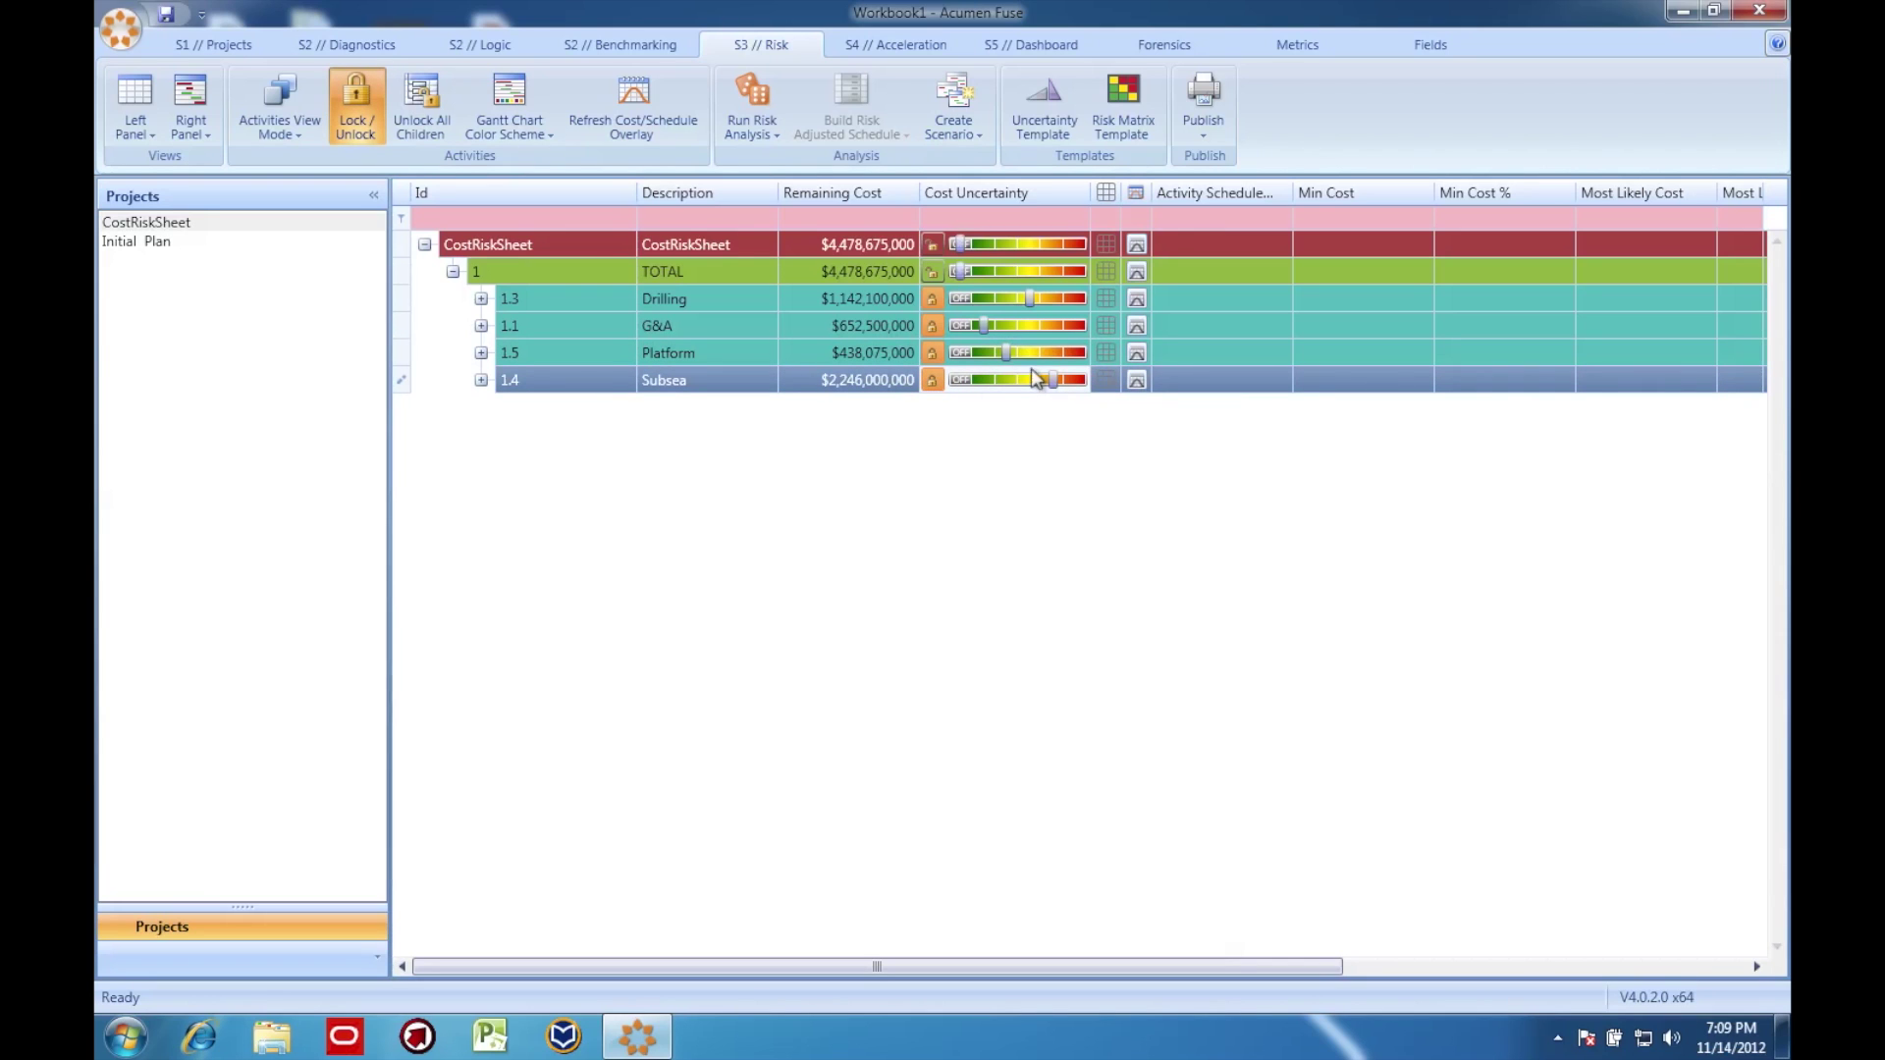
- Save the workbook as Workbook1, overwriting the existing file, before running risk analysis
click(754, 84)
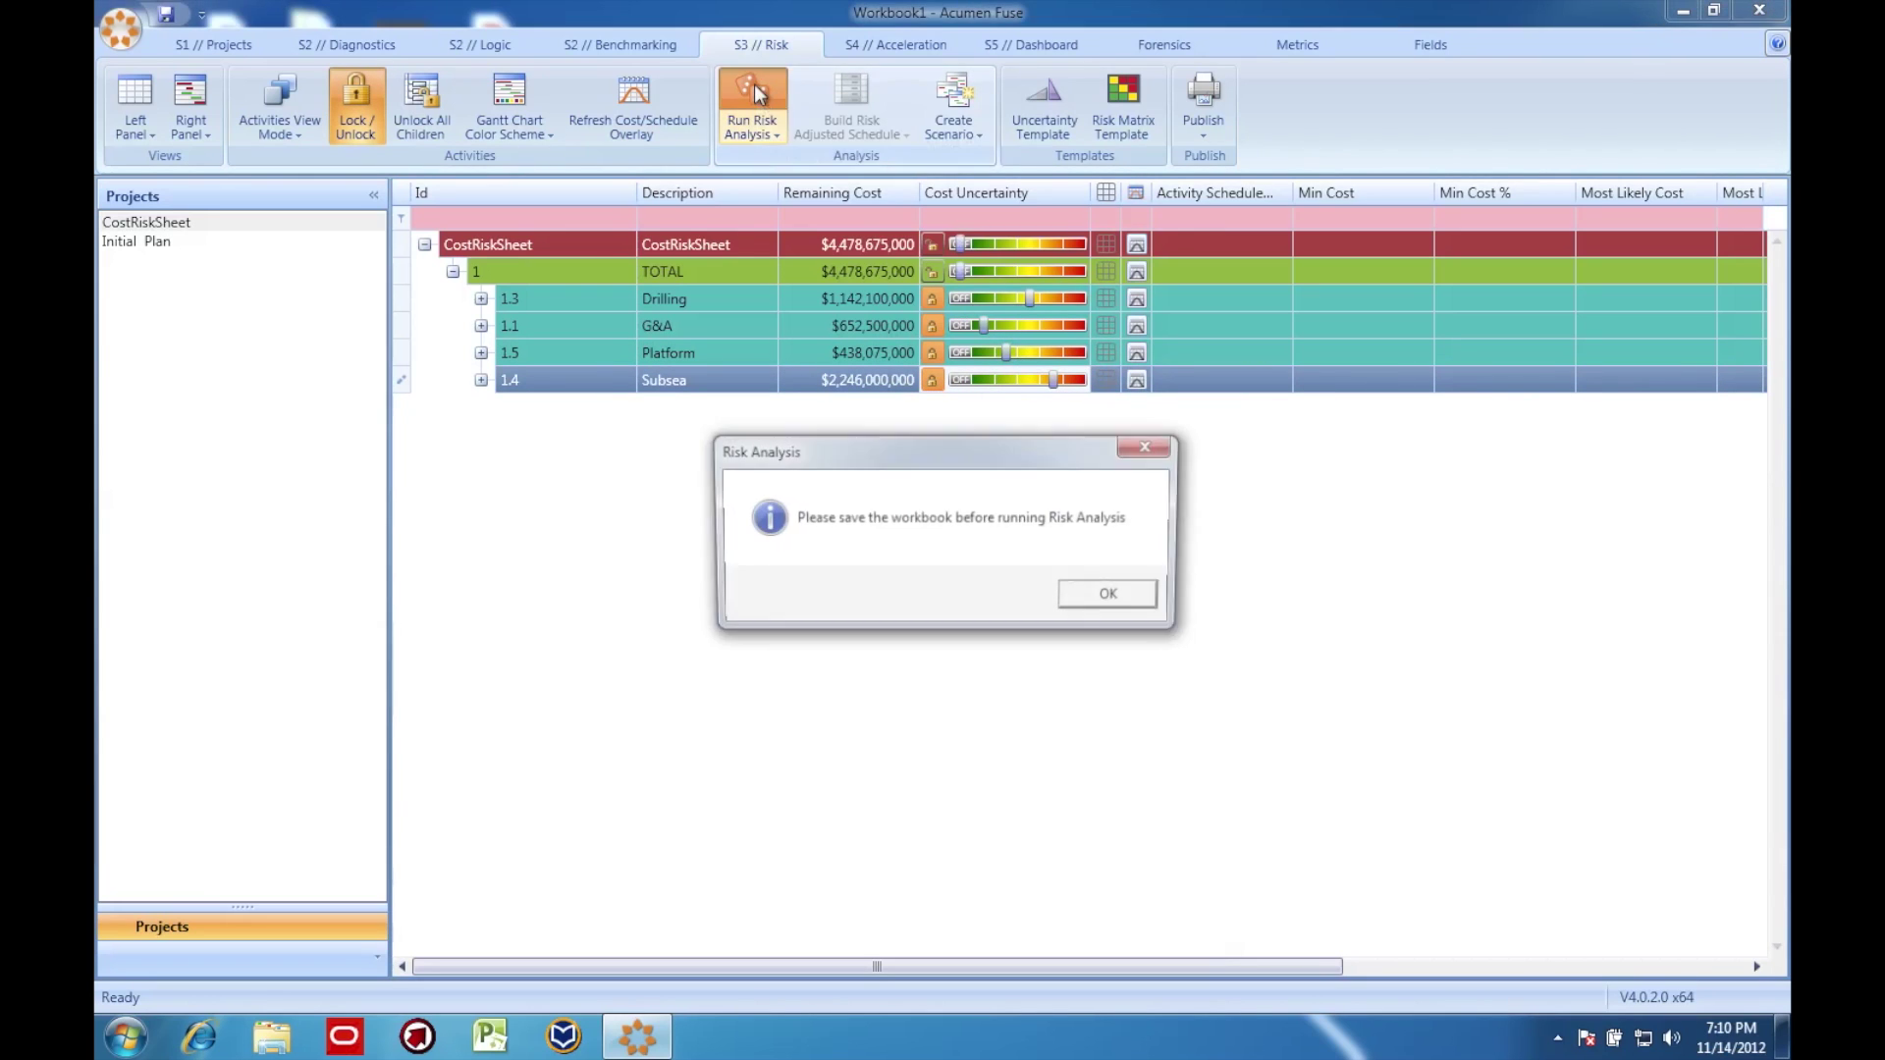
click(1114, 601)
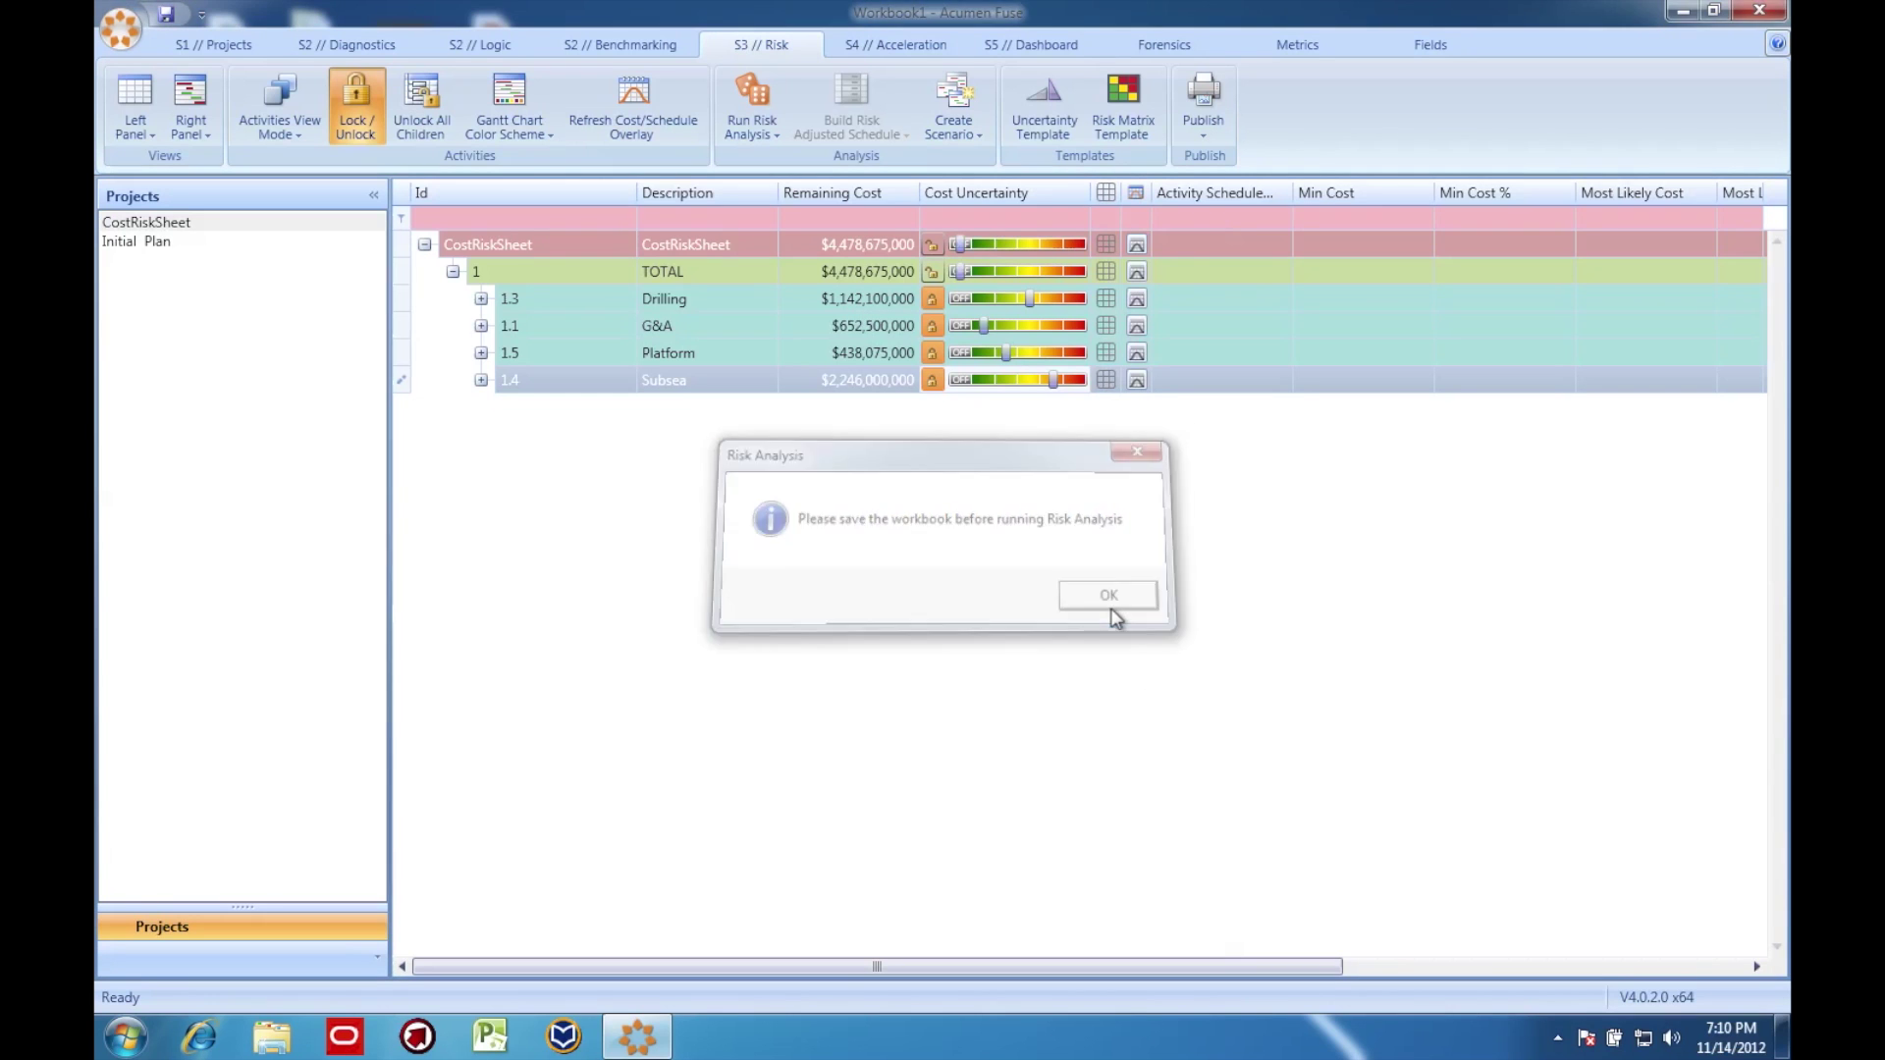
click(1135, 851)
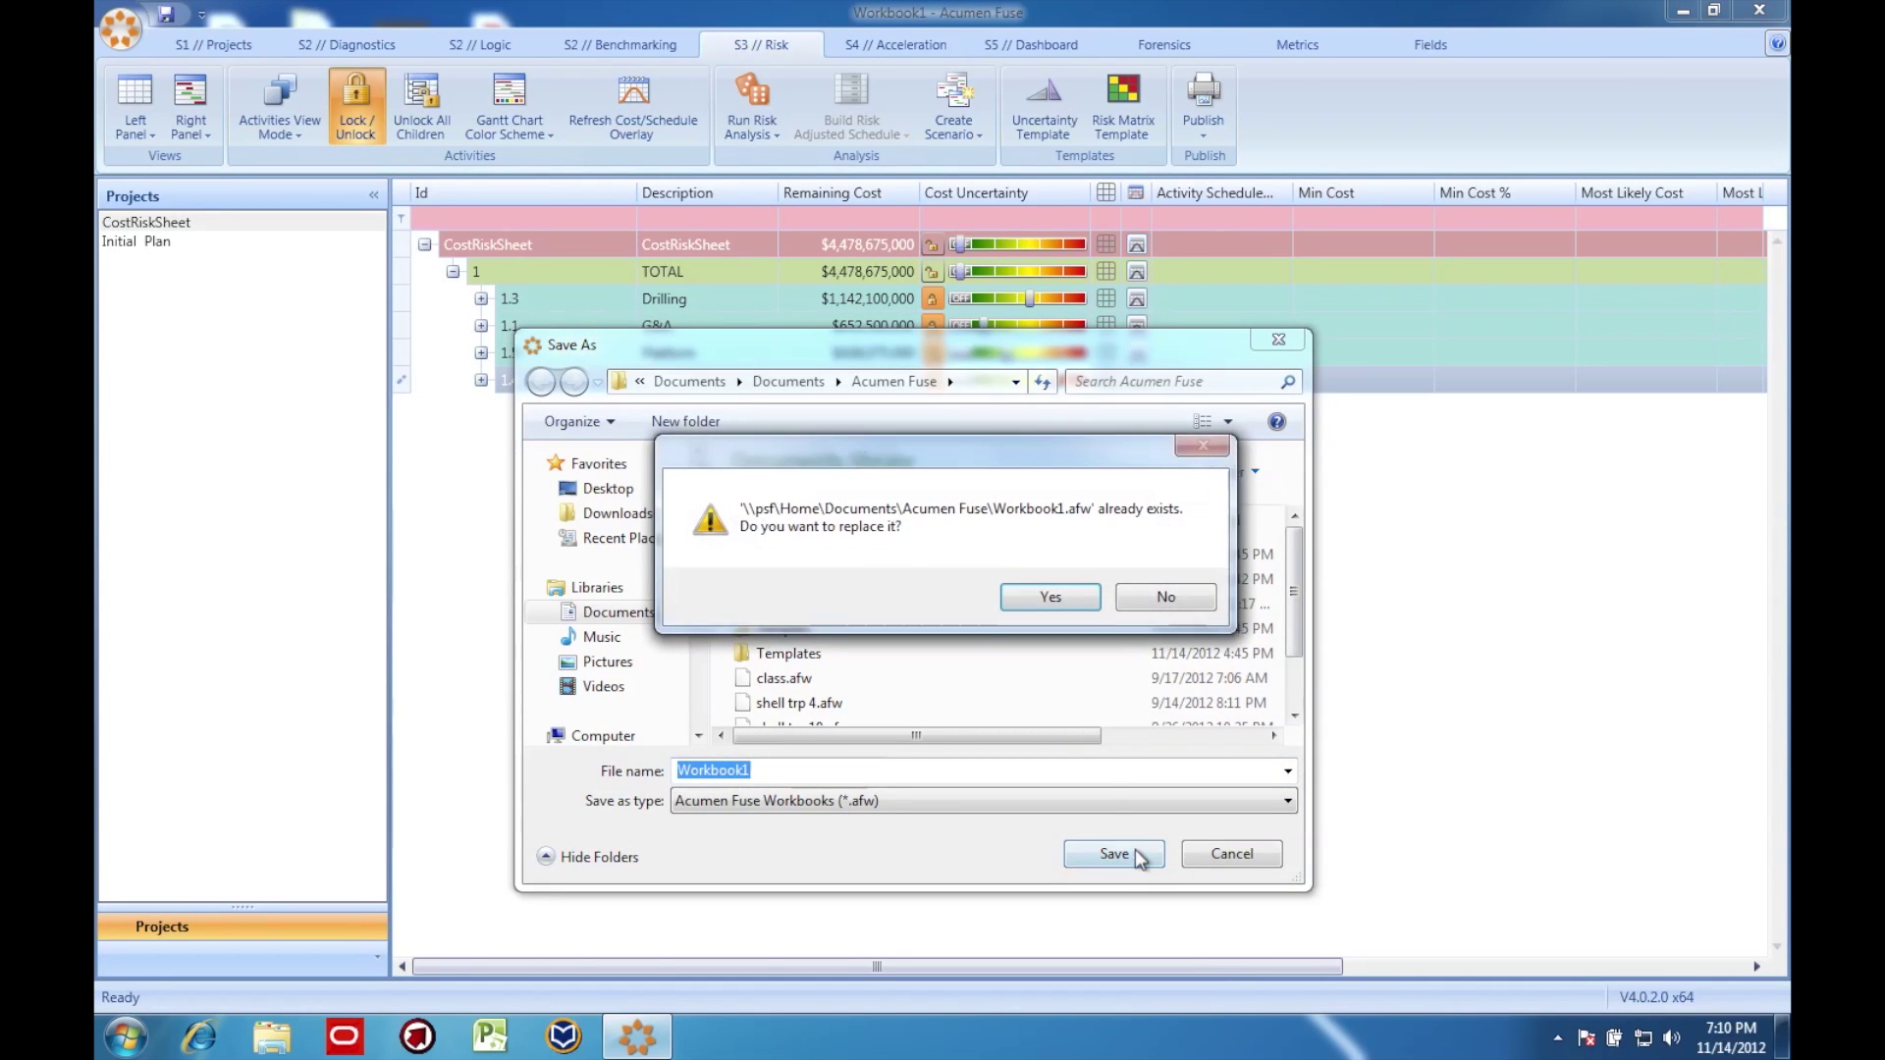
click(1069, 603)
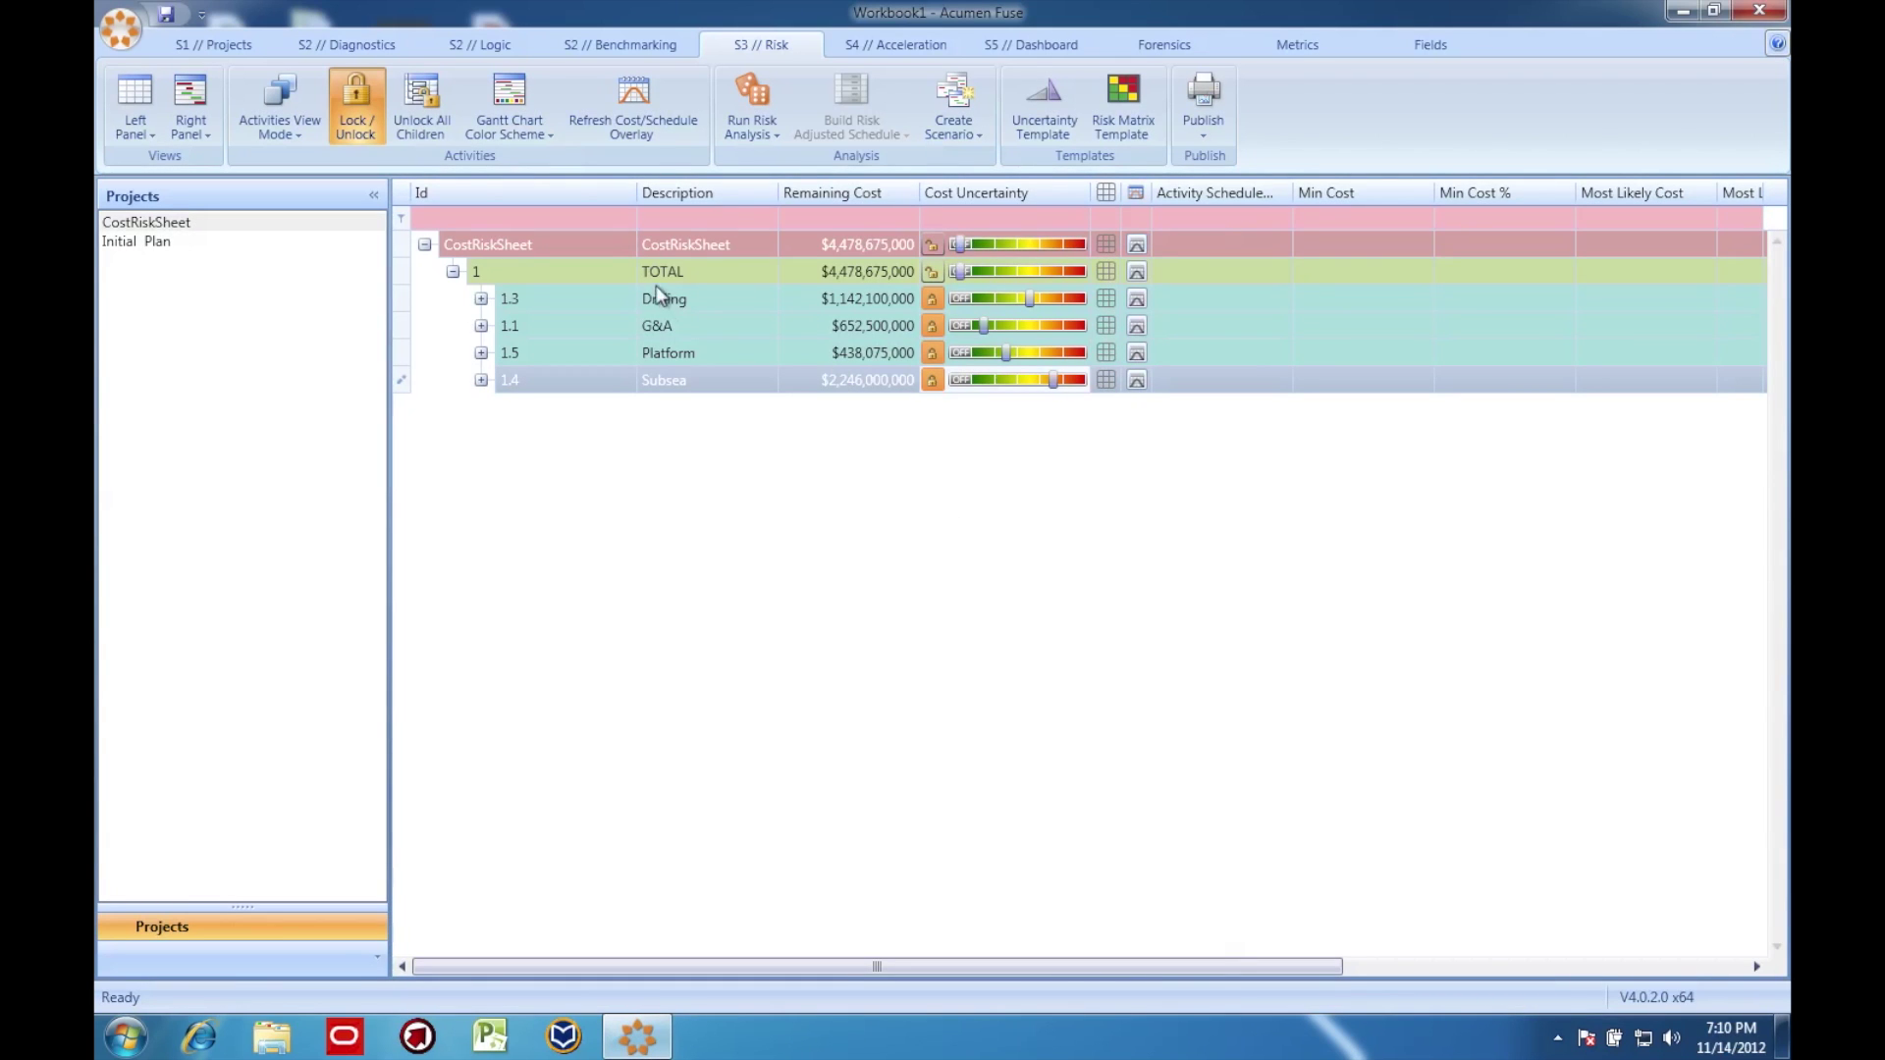
- Run CostRiskSheet's cost risk analysis, add it to the comparison, then show Initial Plan
click(617, 240)
click(763, 100)
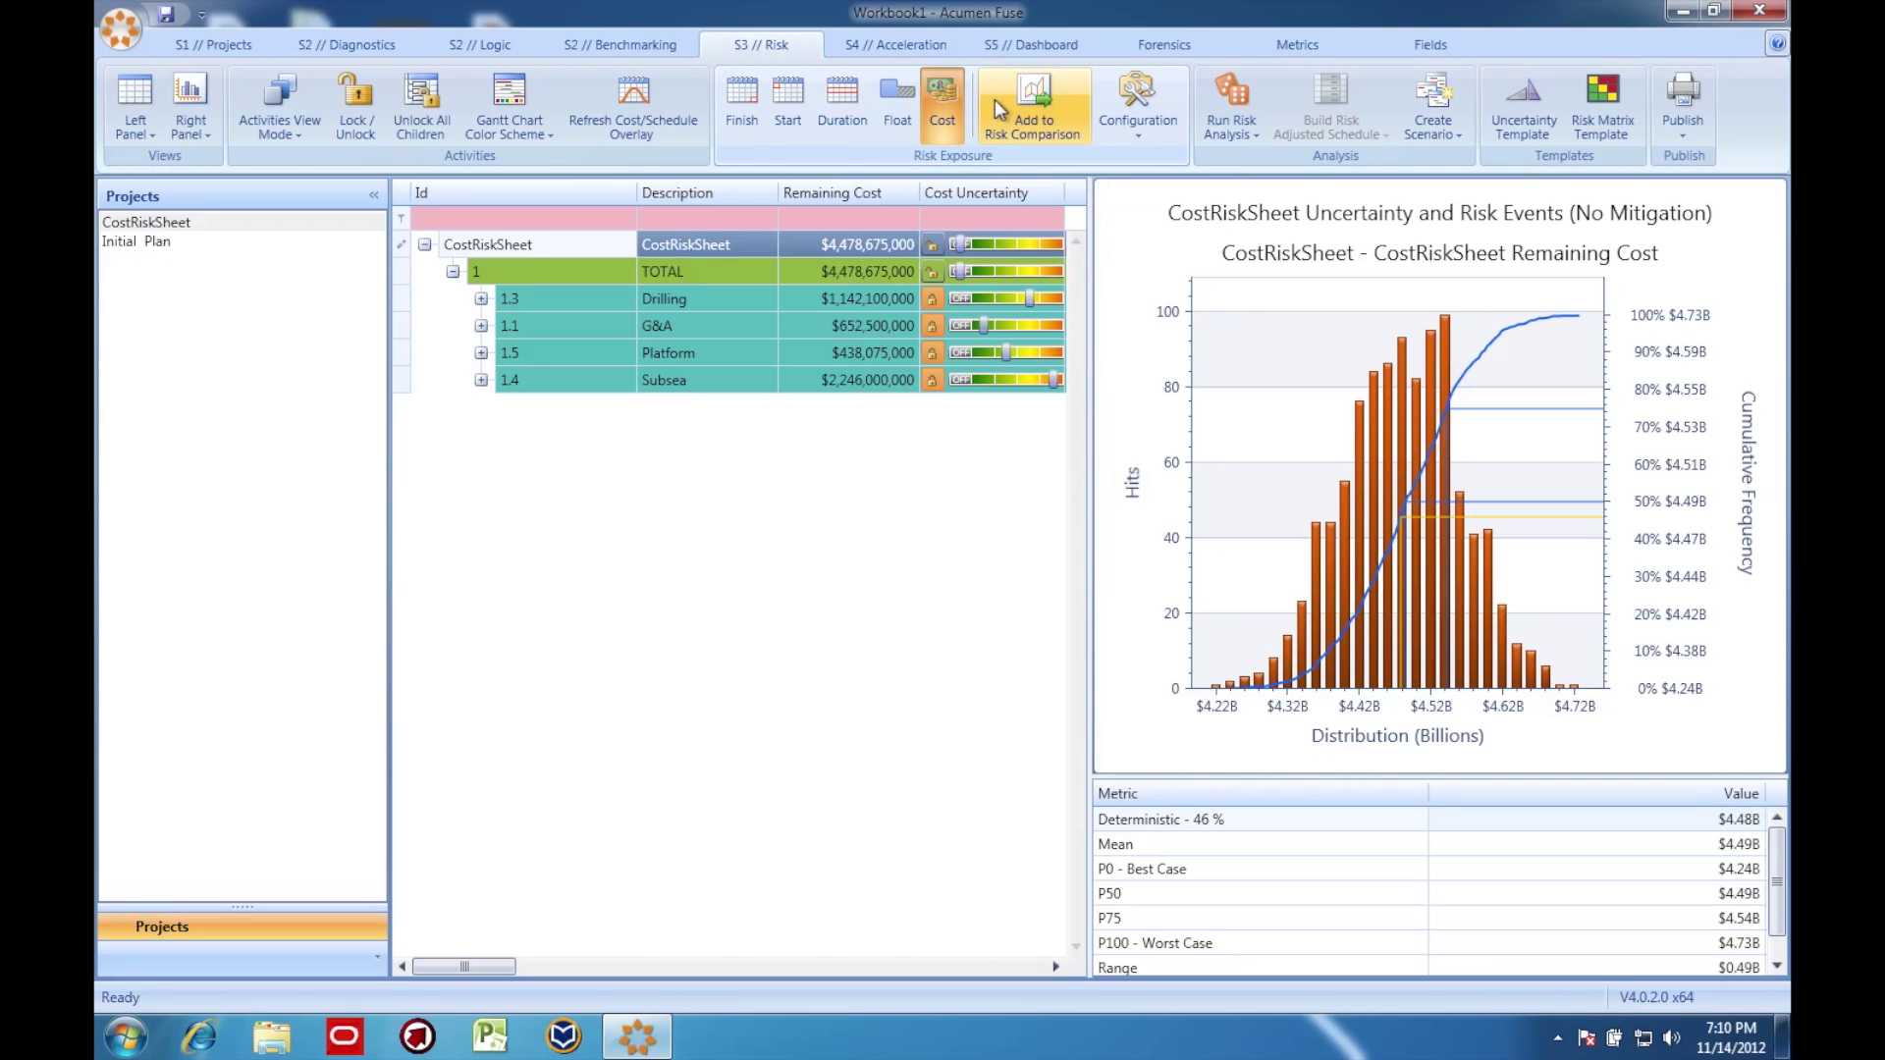
click(1029, 104)
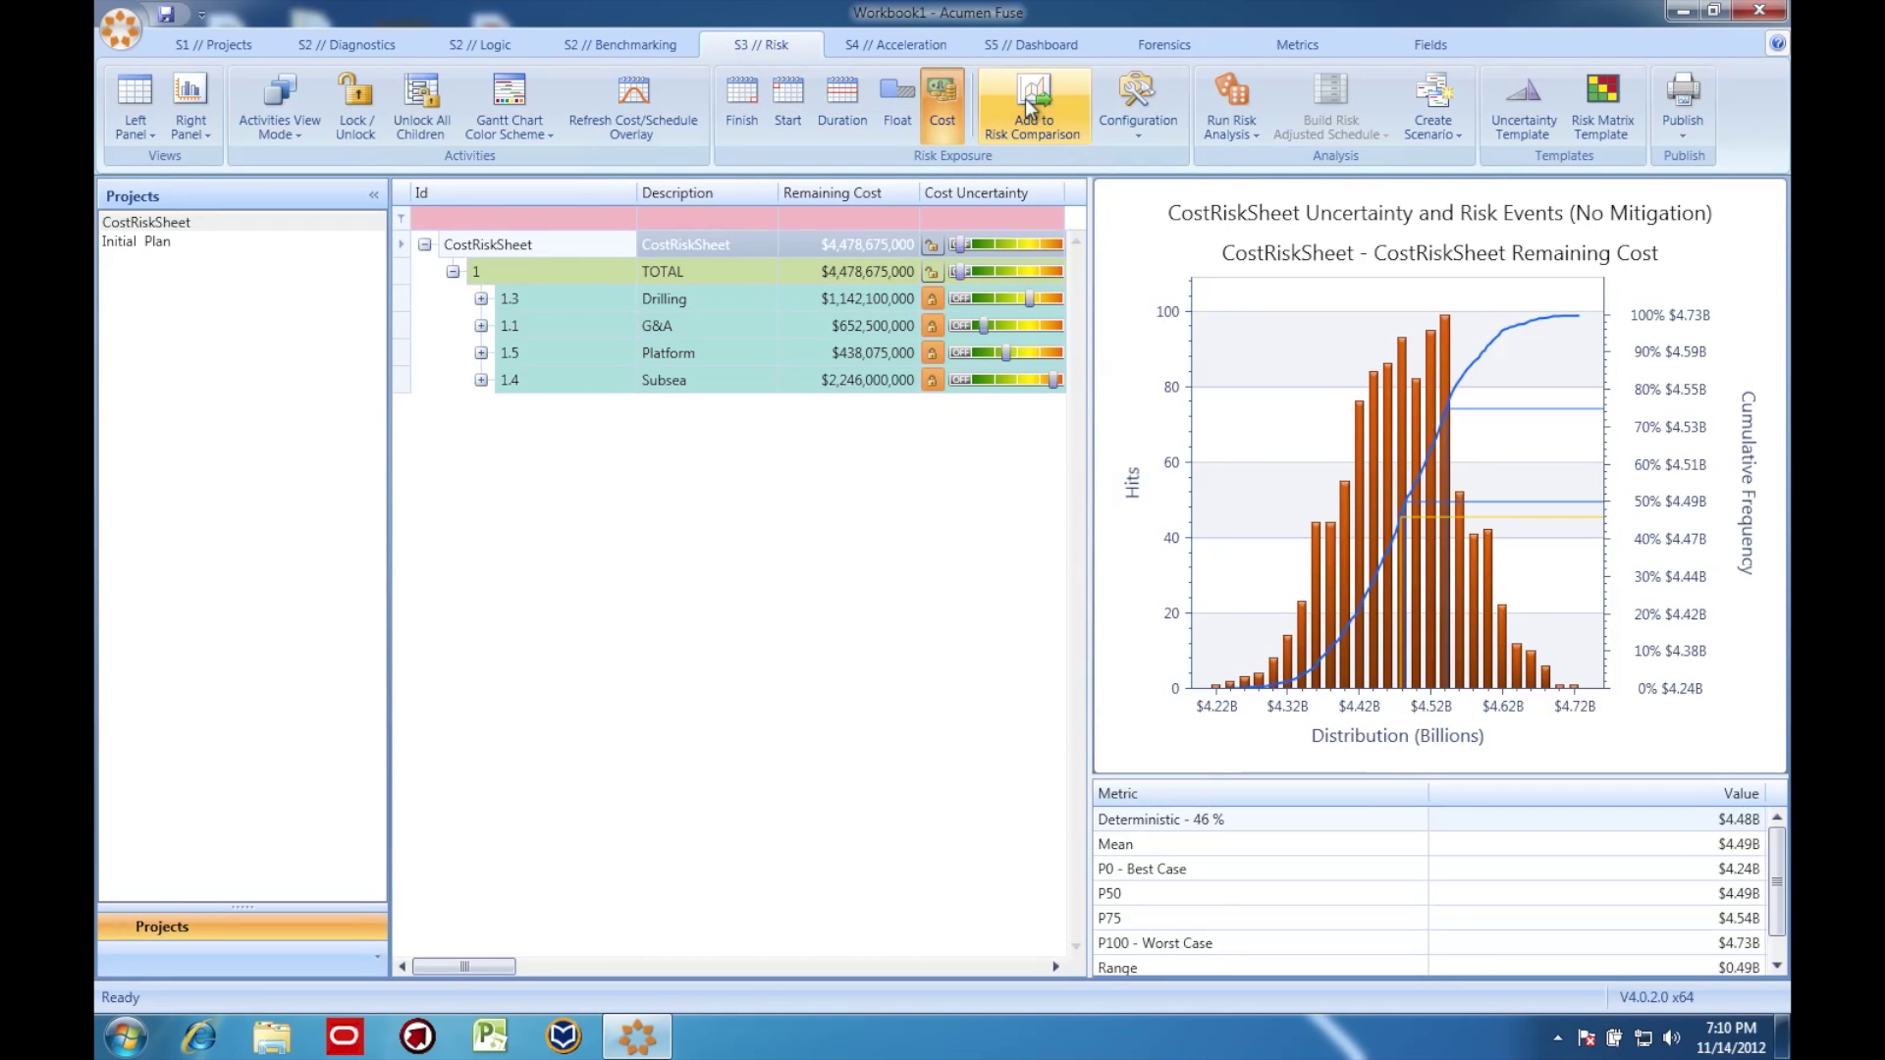
click(157, 242)
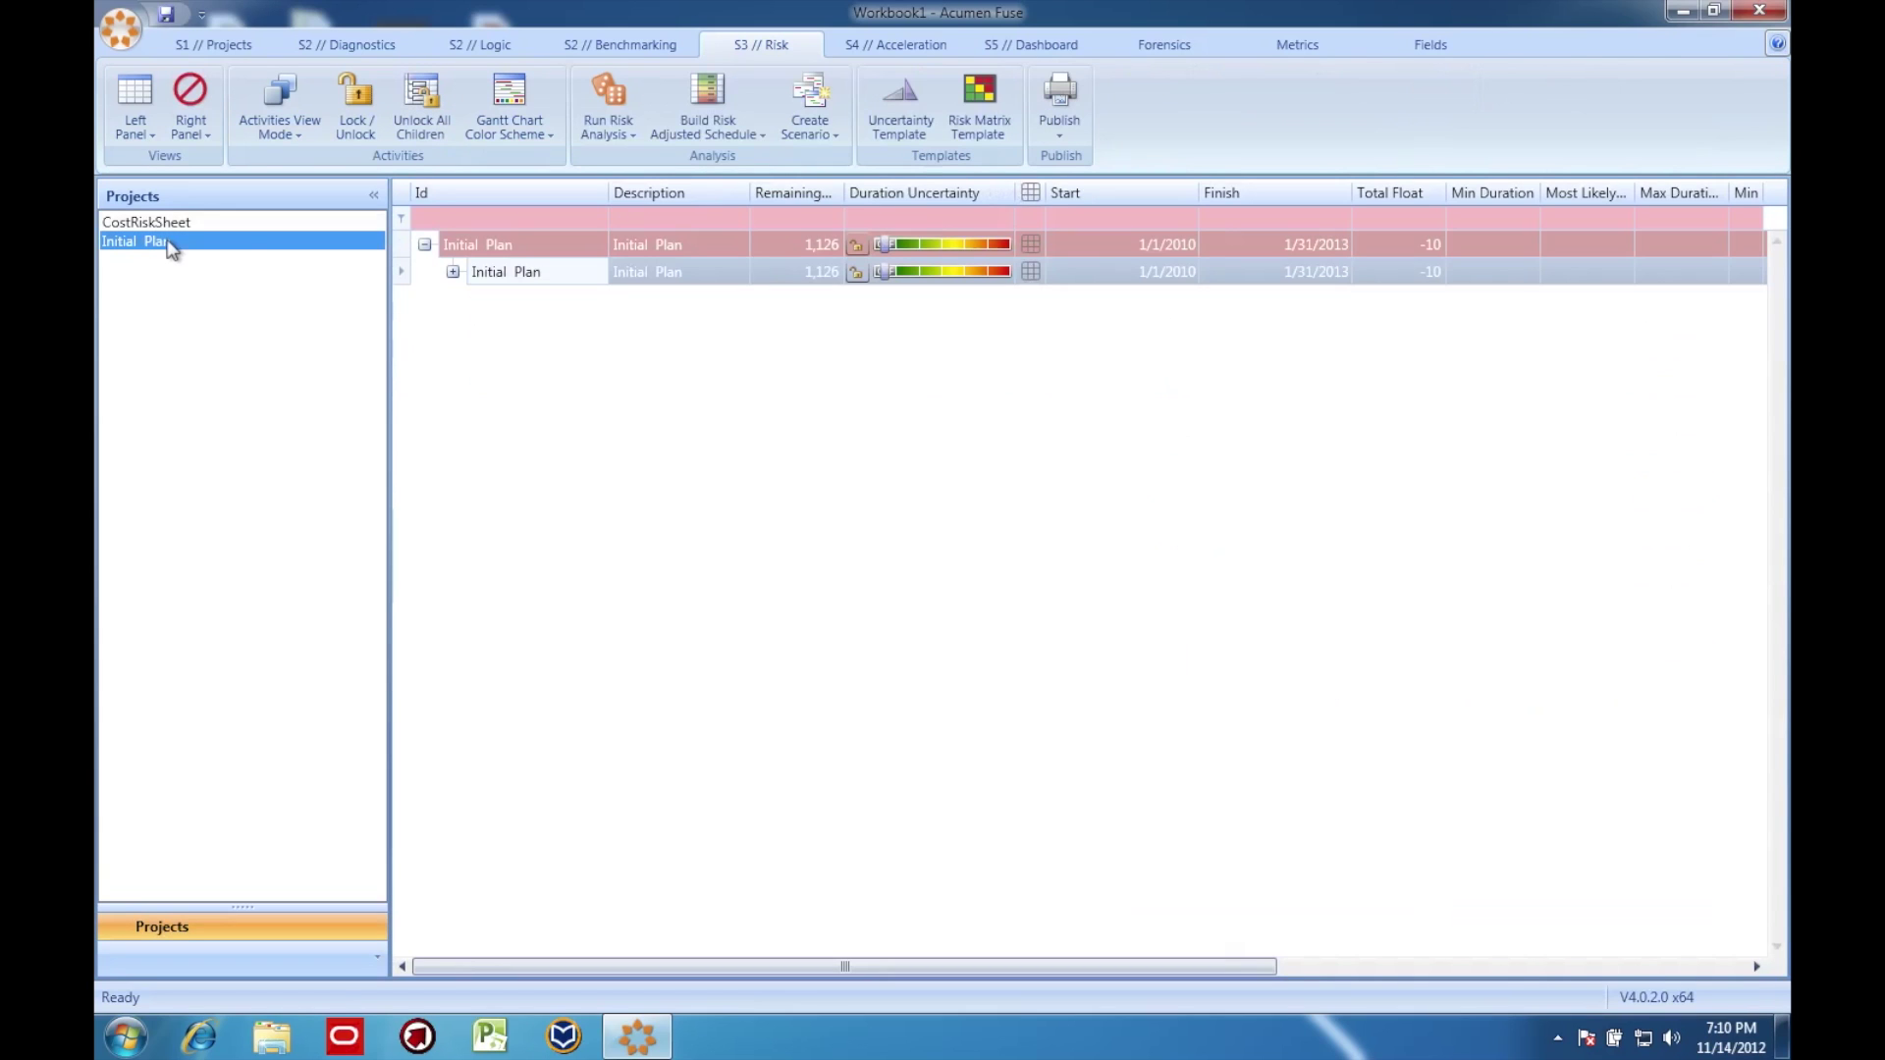
- Set Initial Plan duration uncertainty to Very Aggressive, with Detailed Design and Concept set lower
click(453, 272)
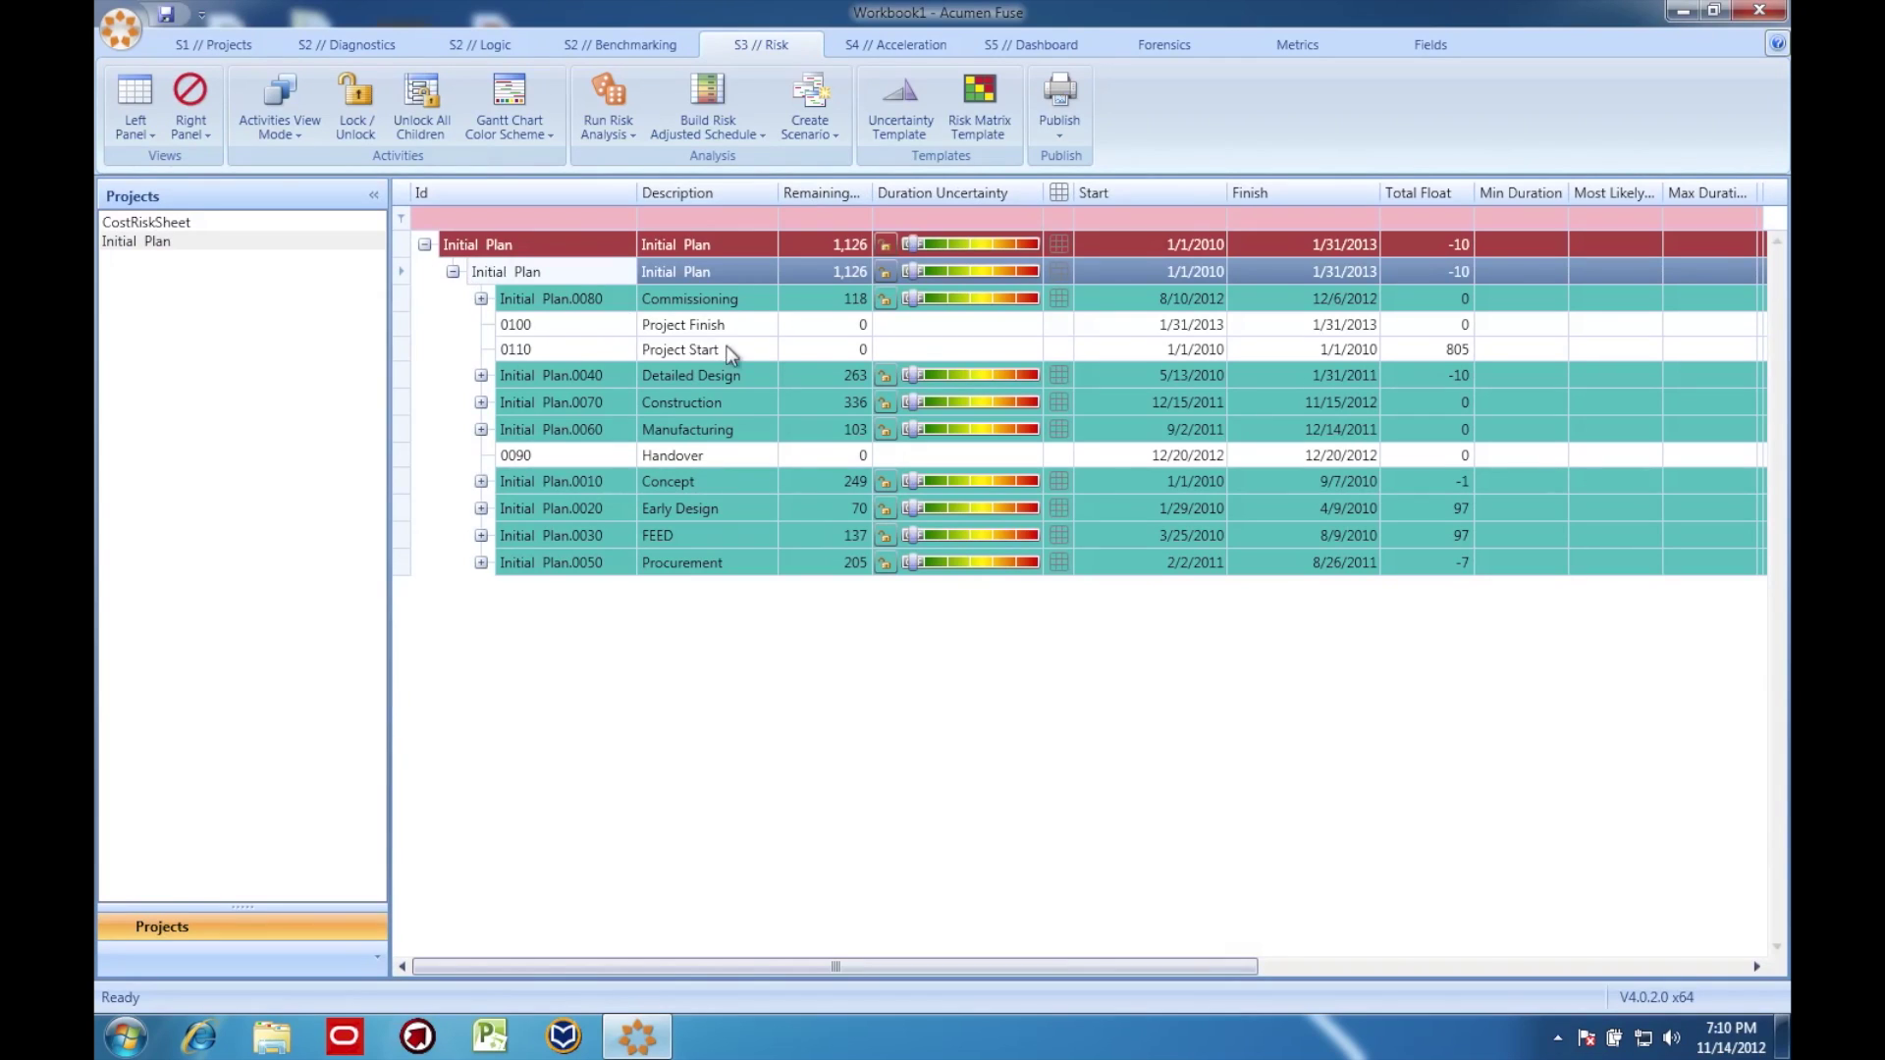
click(910, 273)
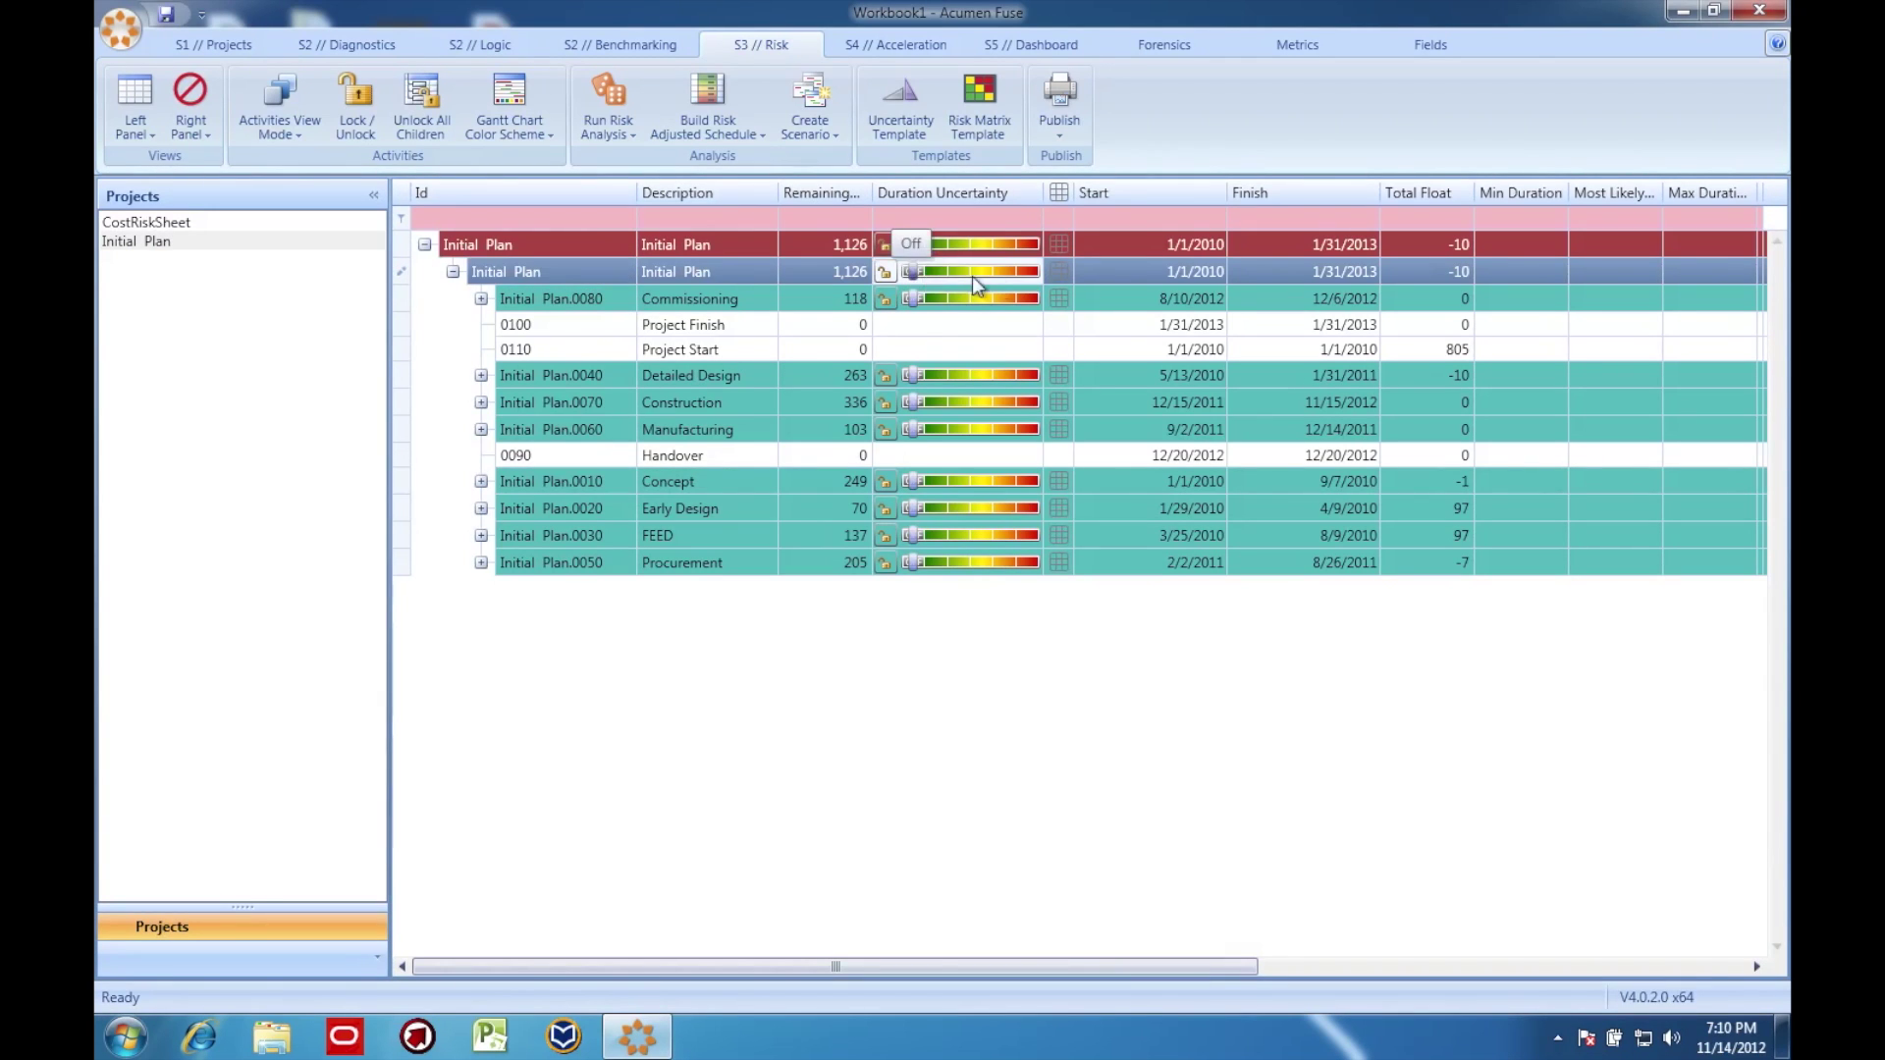
drag(972, 275, 1039, 280)
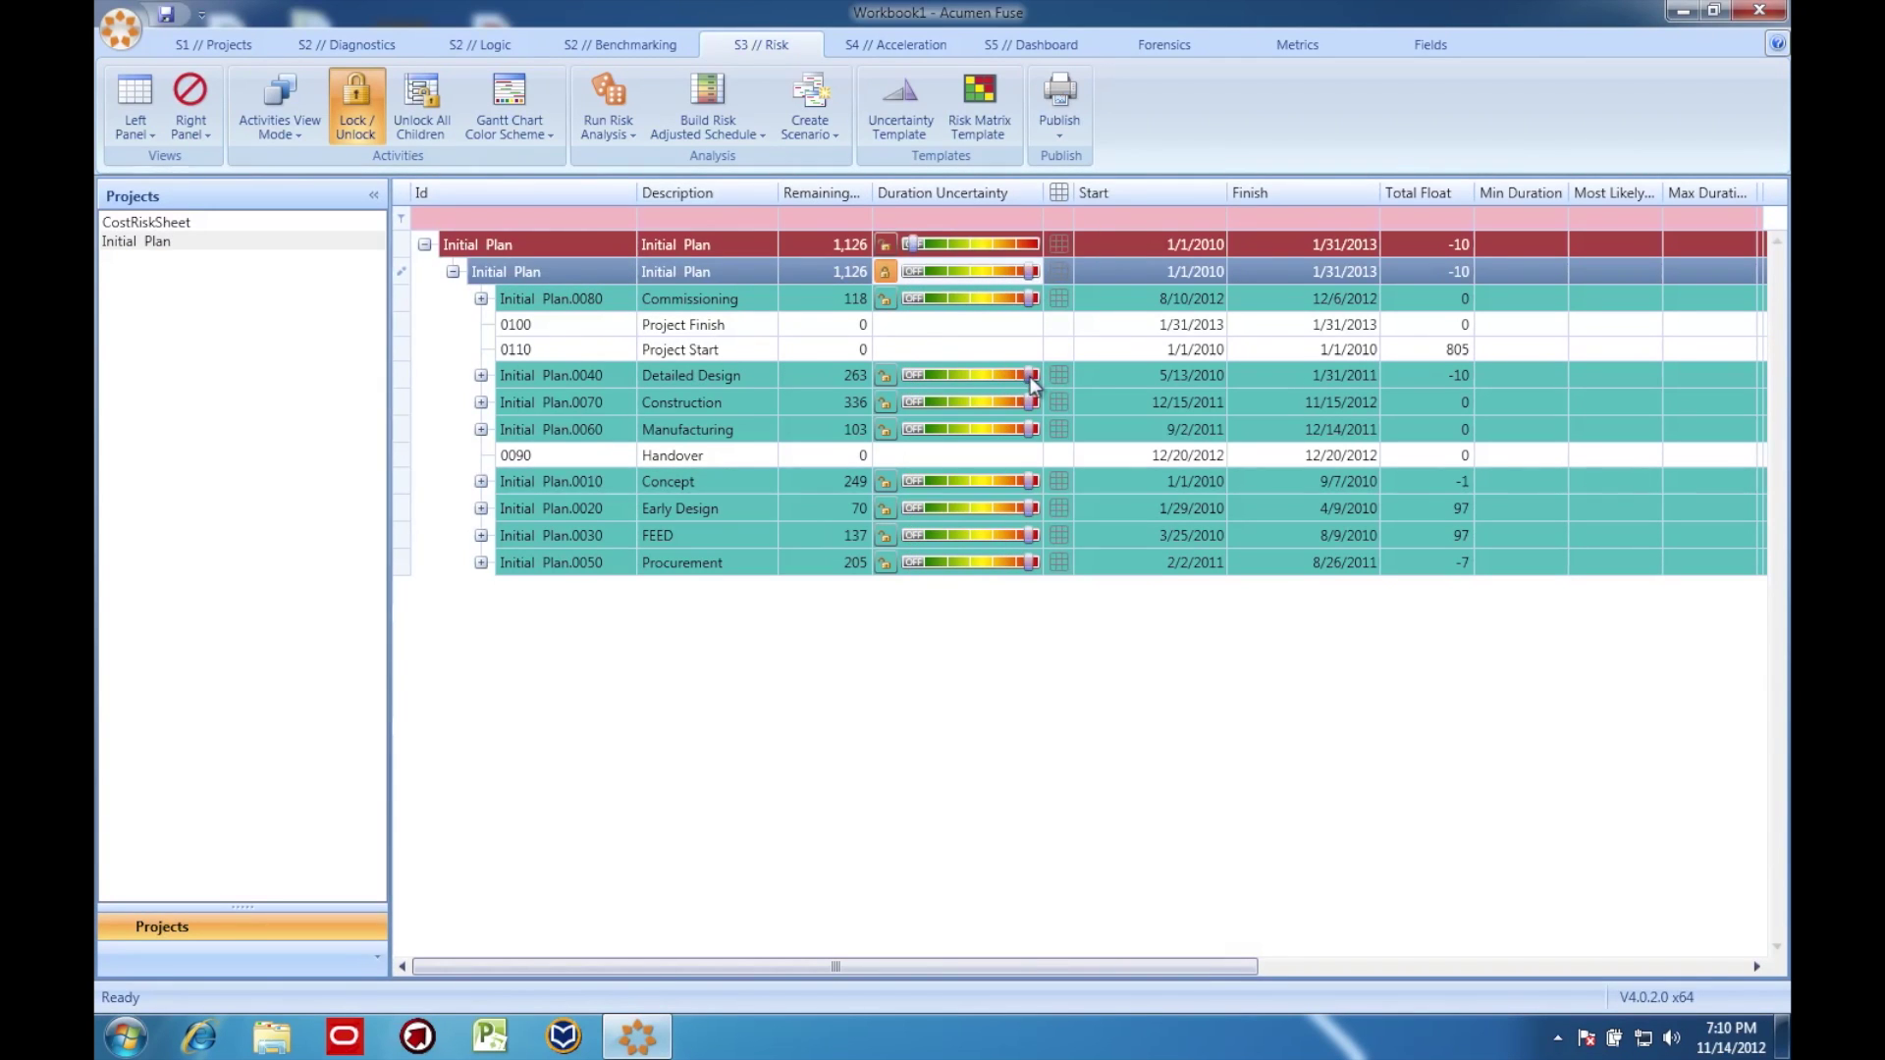
drag(1031, 383, 1007, 378)
click(1026, 483)
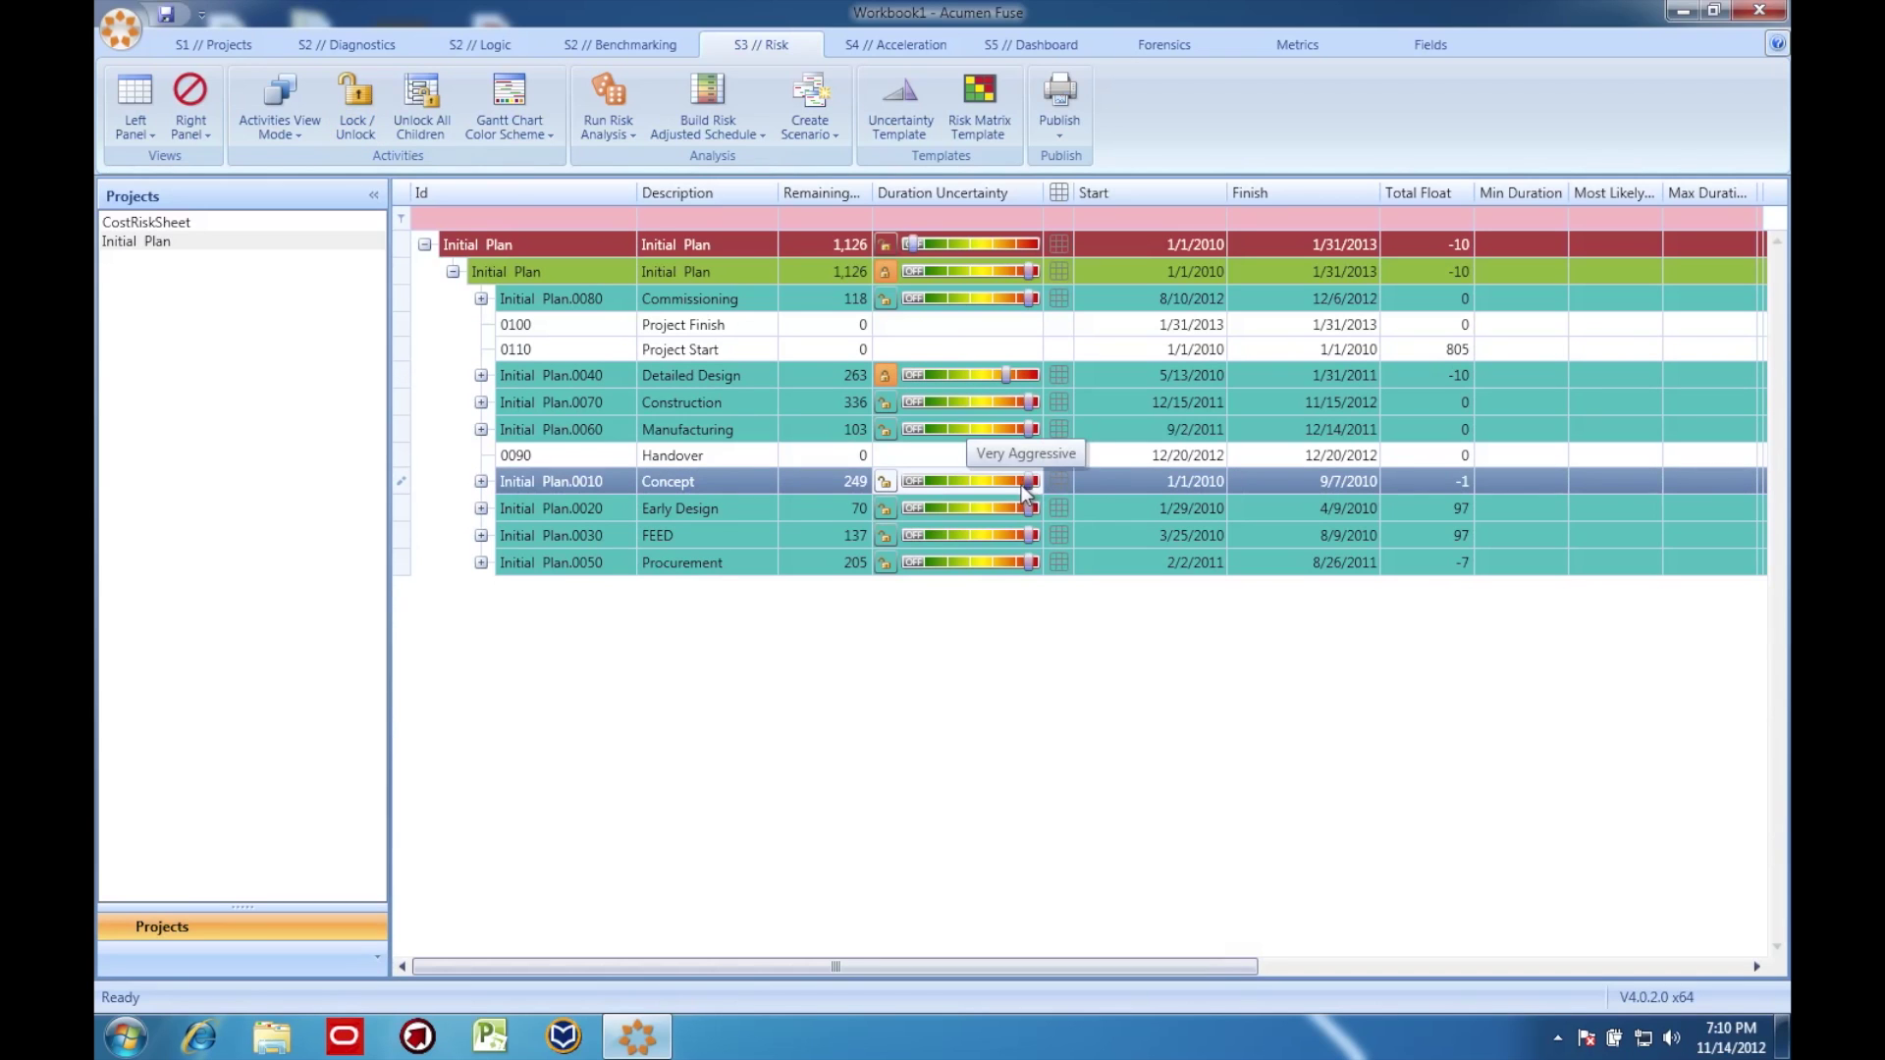
drag(1026, 491, 1006, 484)
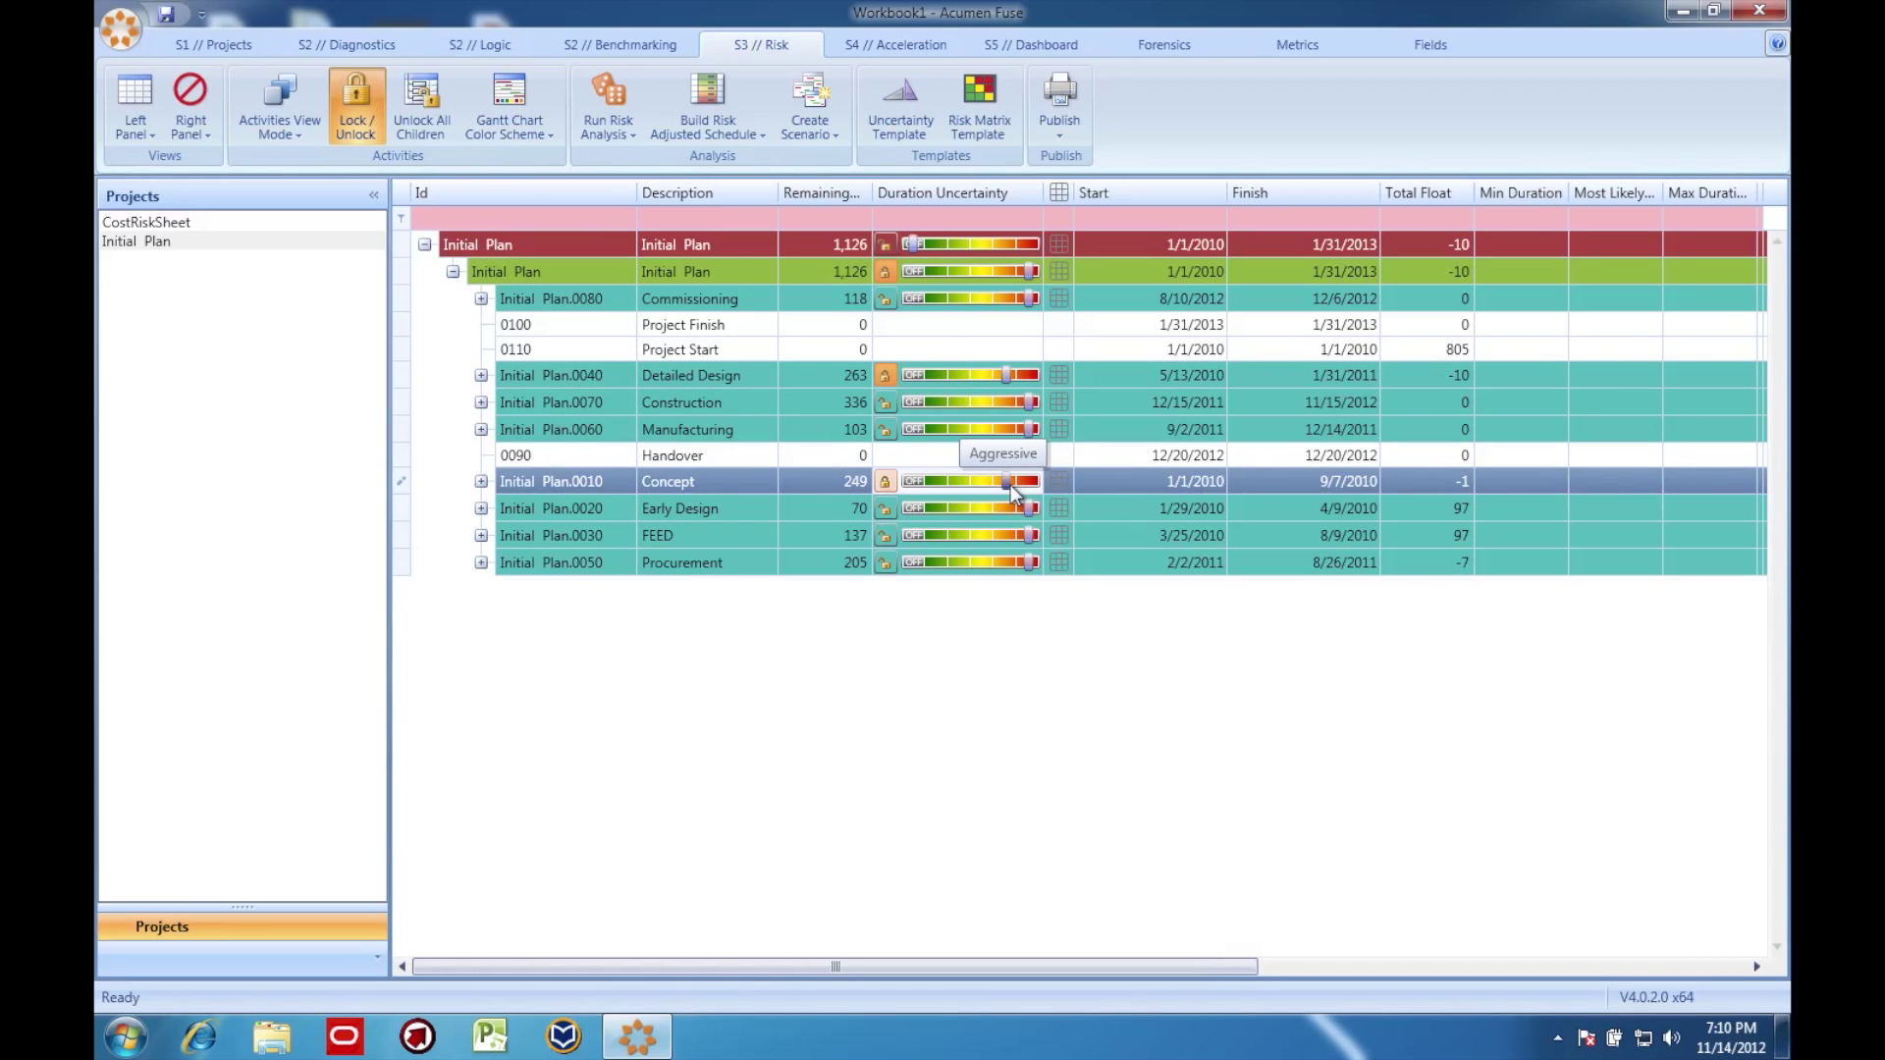
- Run the Initial Plan schedule risk analysis, then return to the CostRiskSheet cost view
click(611, 98)
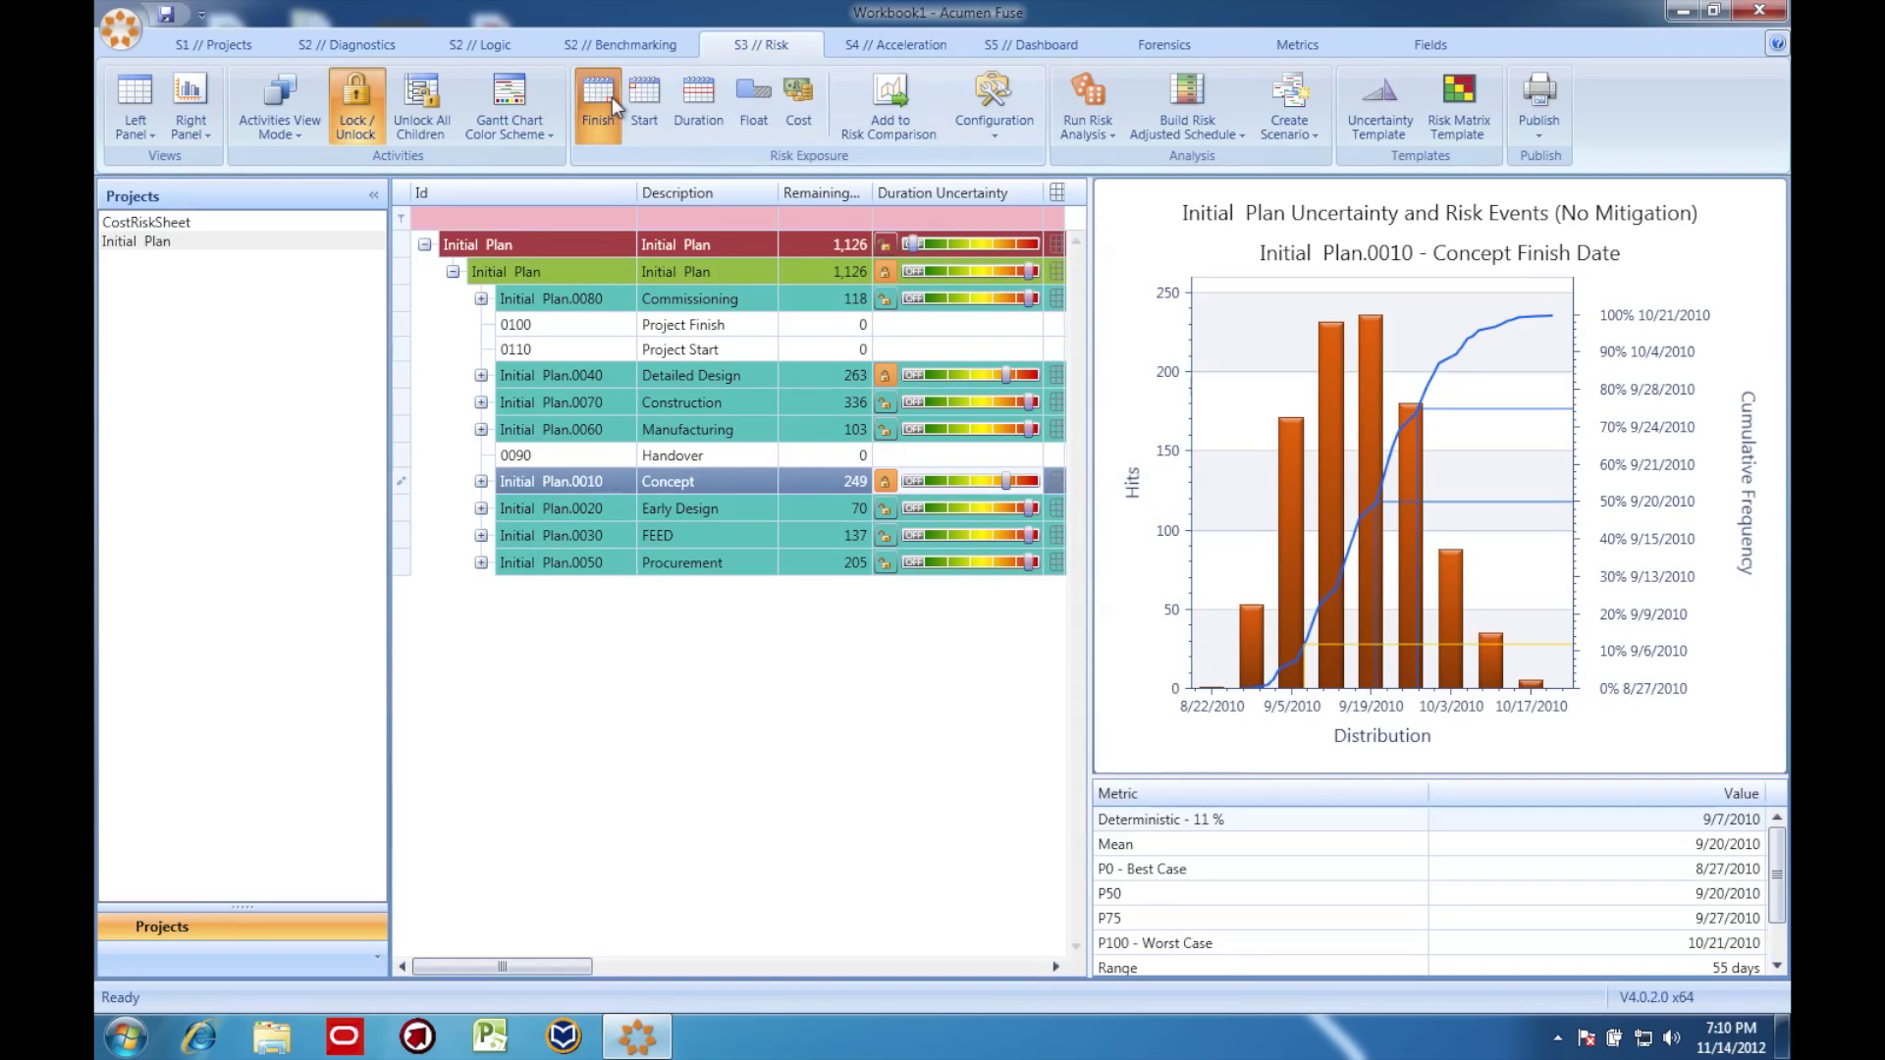
click(147, 223)
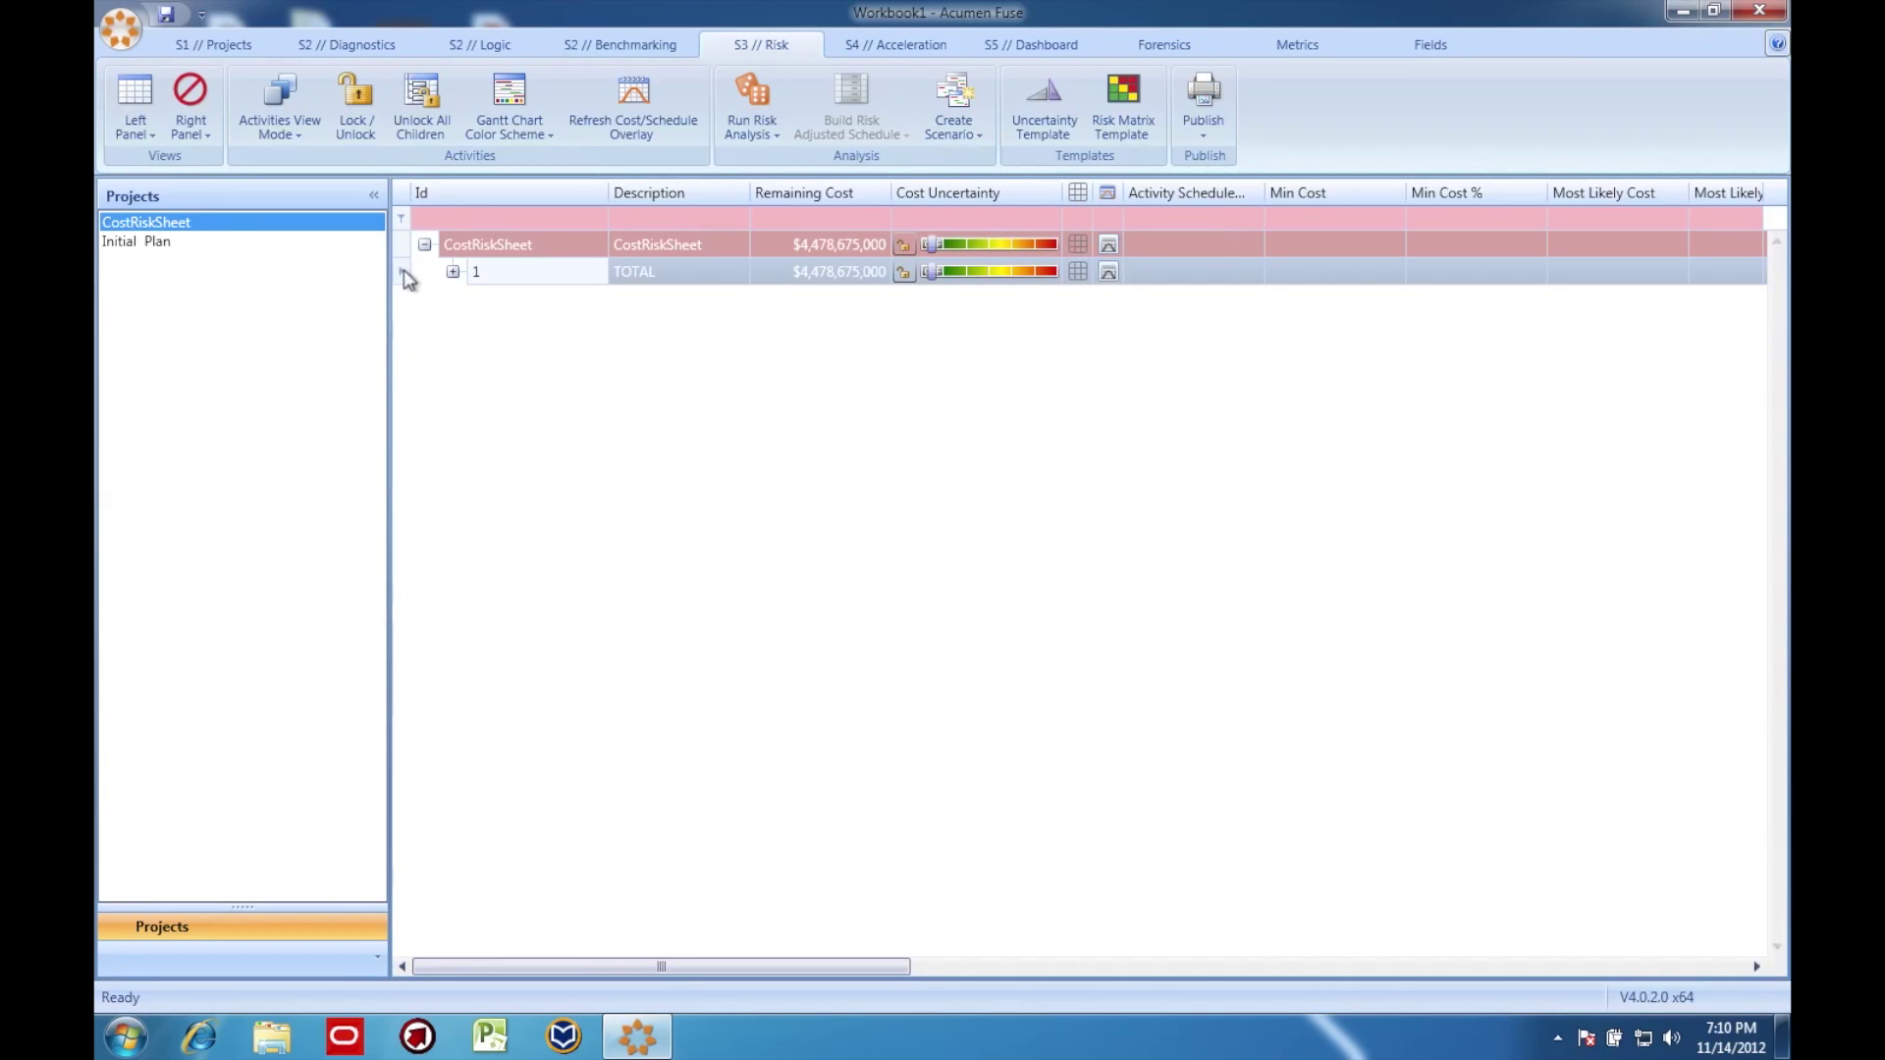
- Expand TOTAL > 1.3 Drilling > 1.3.1 Phase I and select cost item 240 Indirects
click(454, 272)
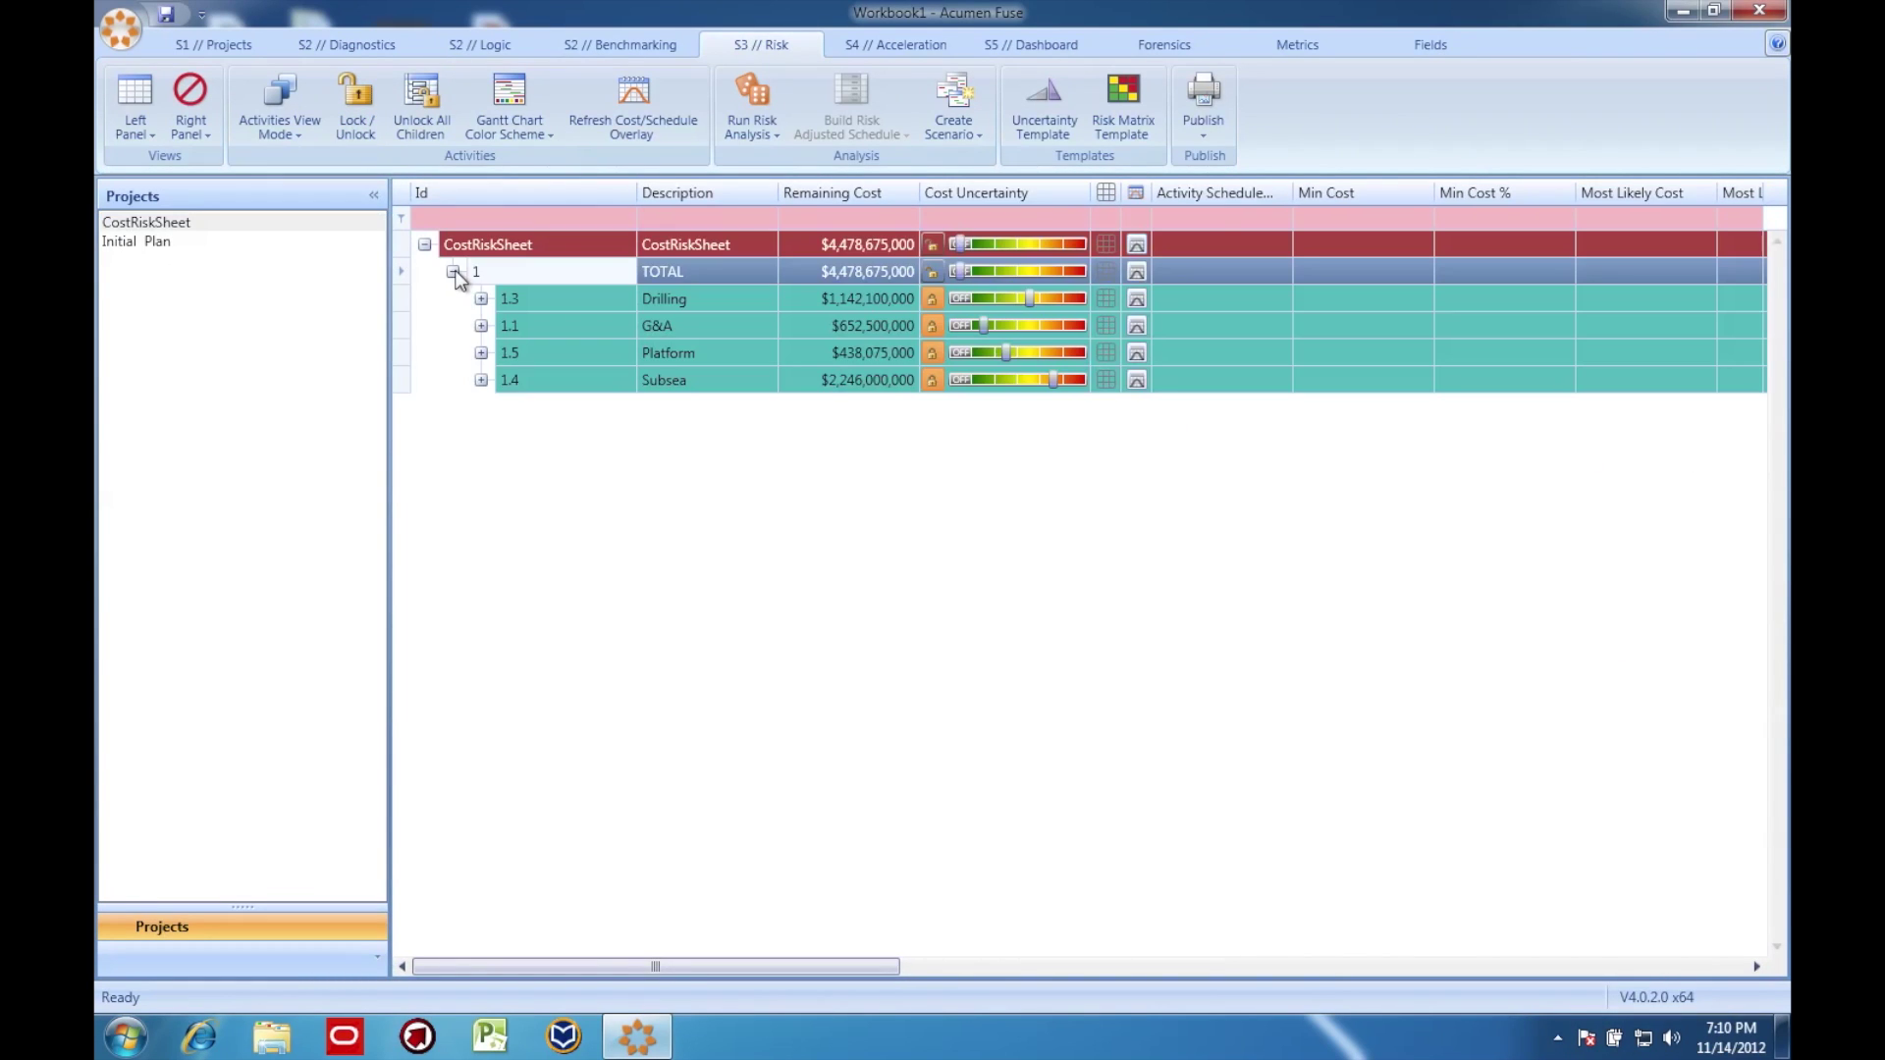
click(482, 300)
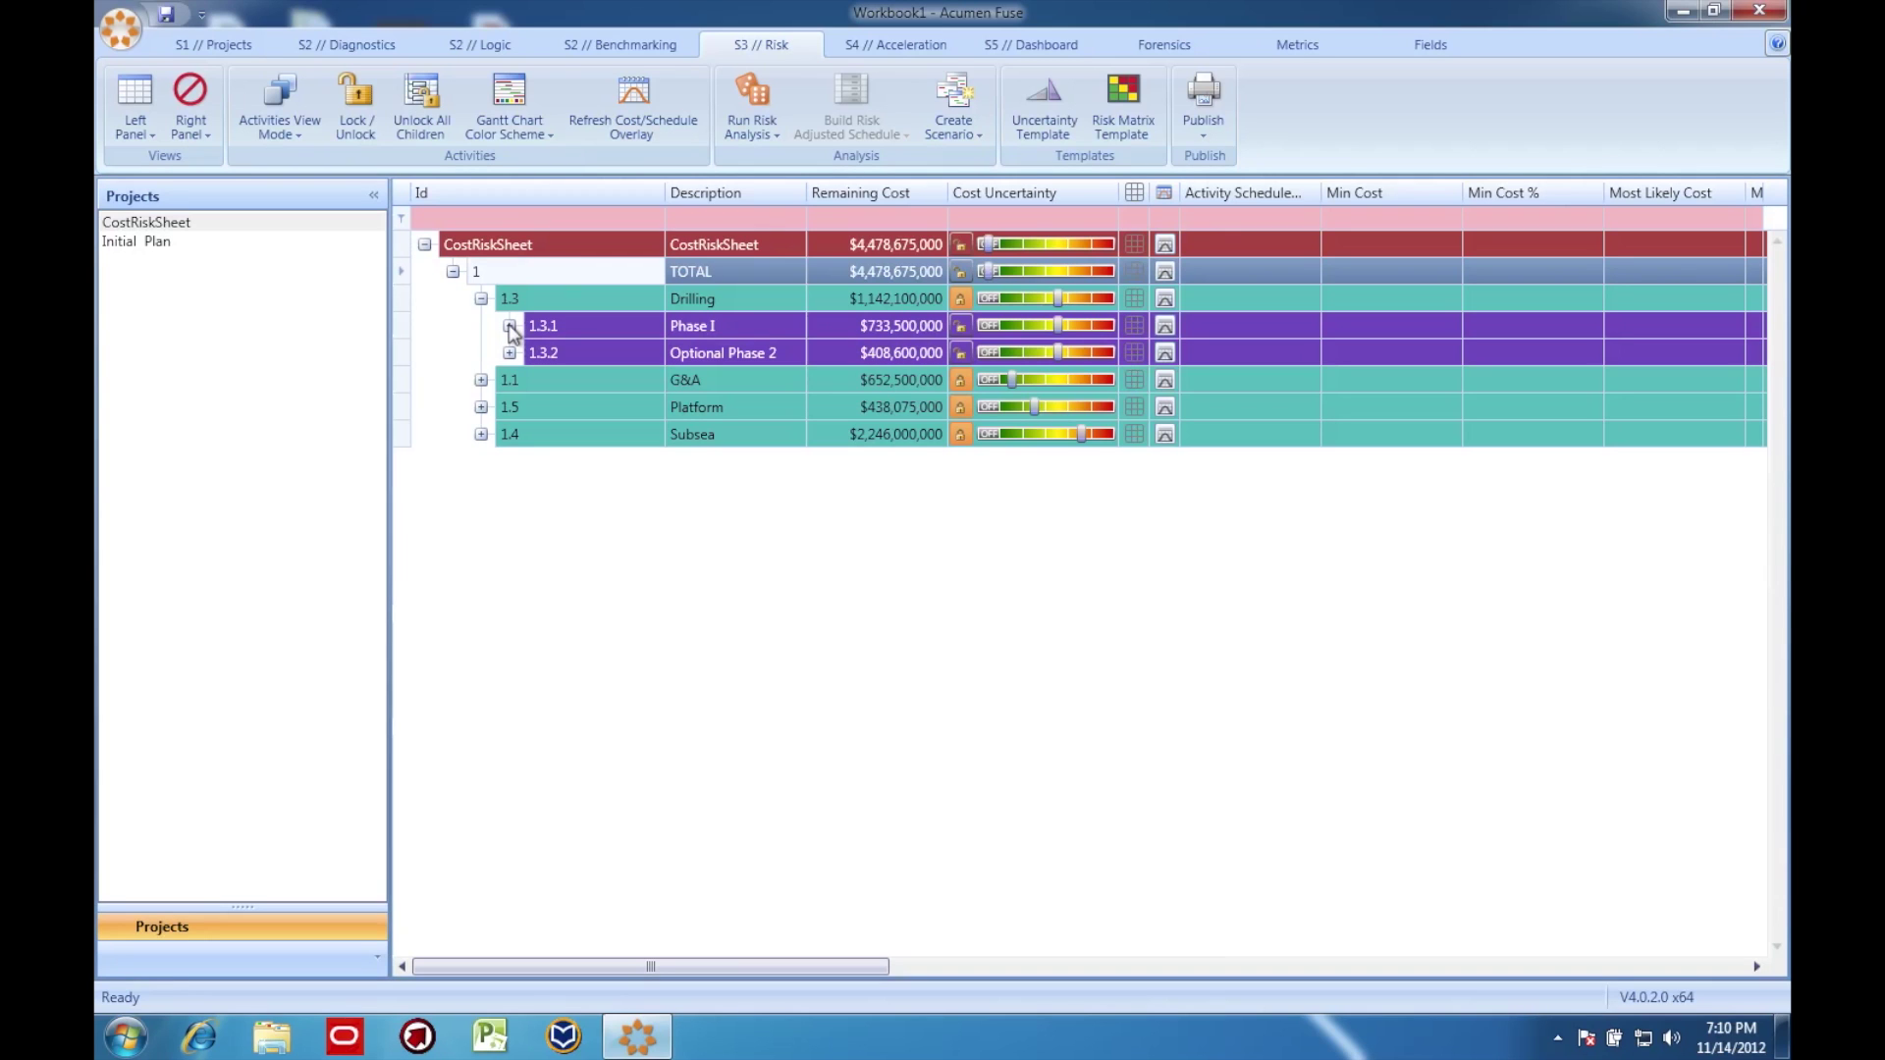
click(509, 327)
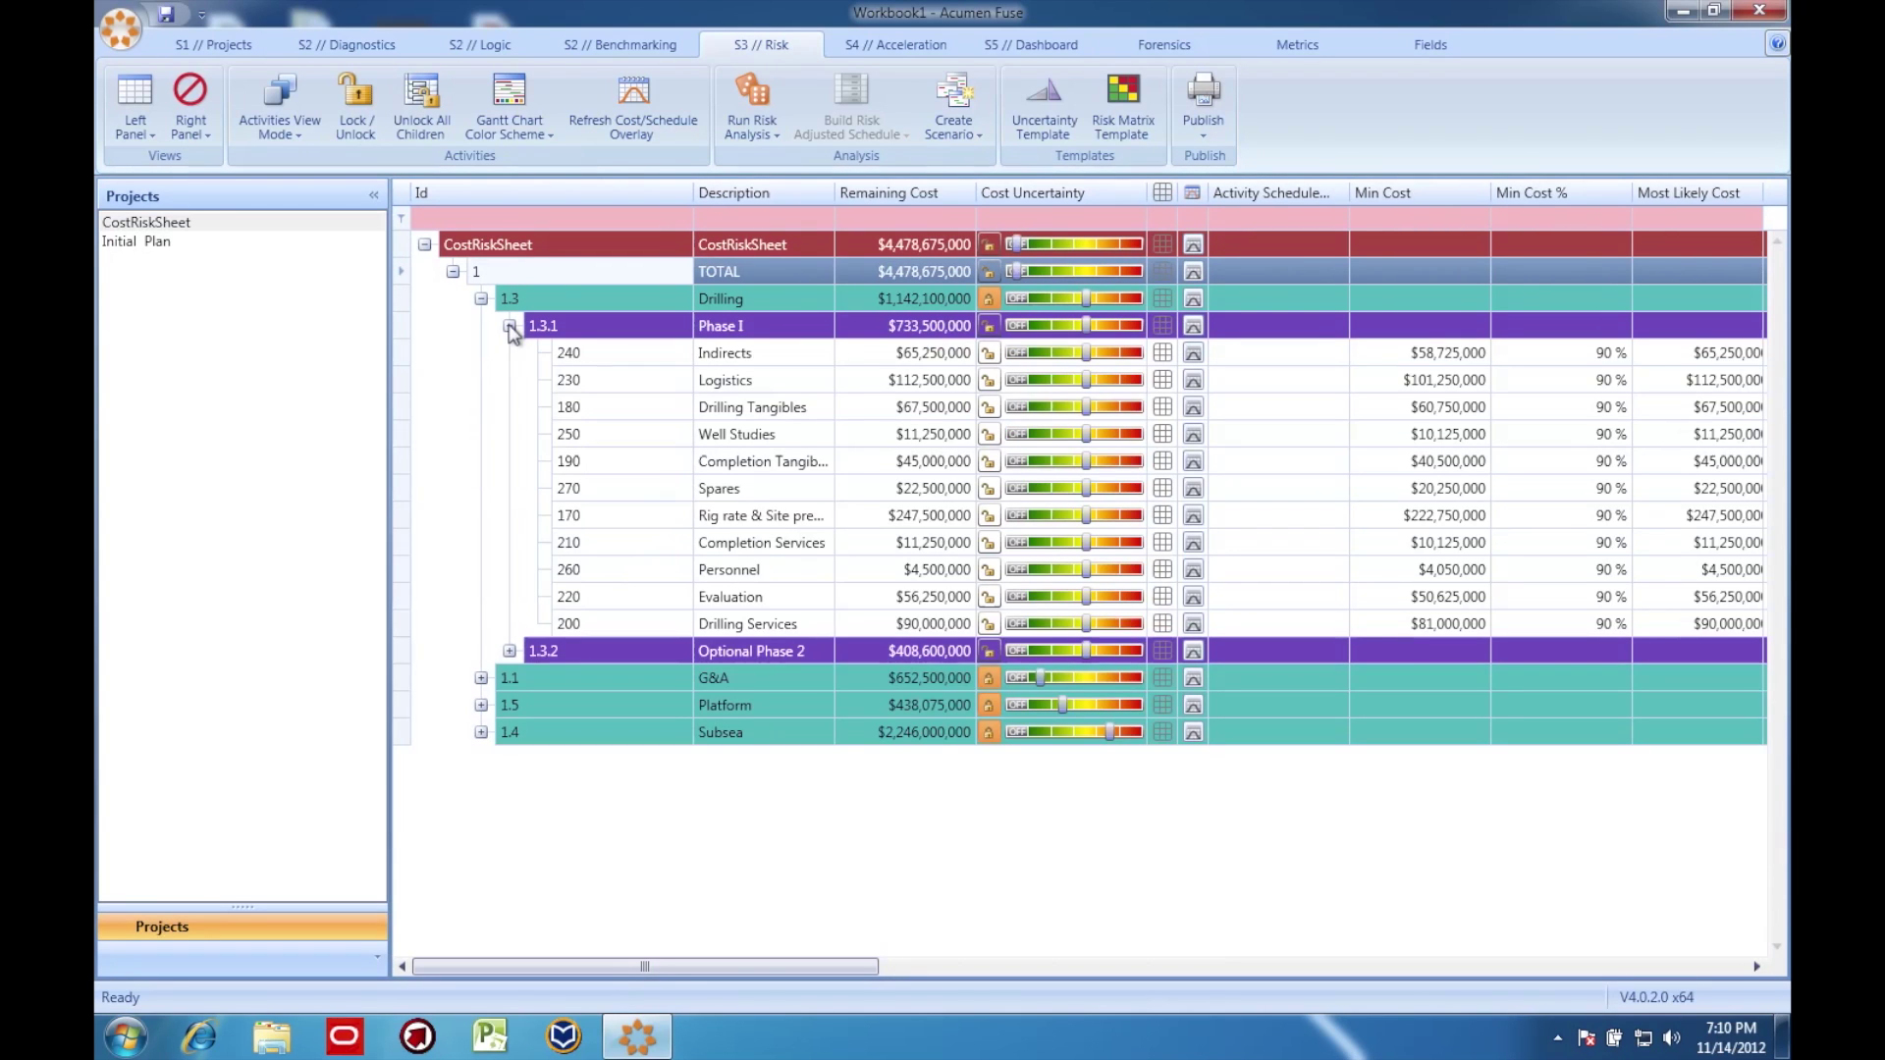
click(1197, 359)
- Link cost items 240 Indirects to activity 0530 and 230 Logistics to activity 0420
click(1195, 355)
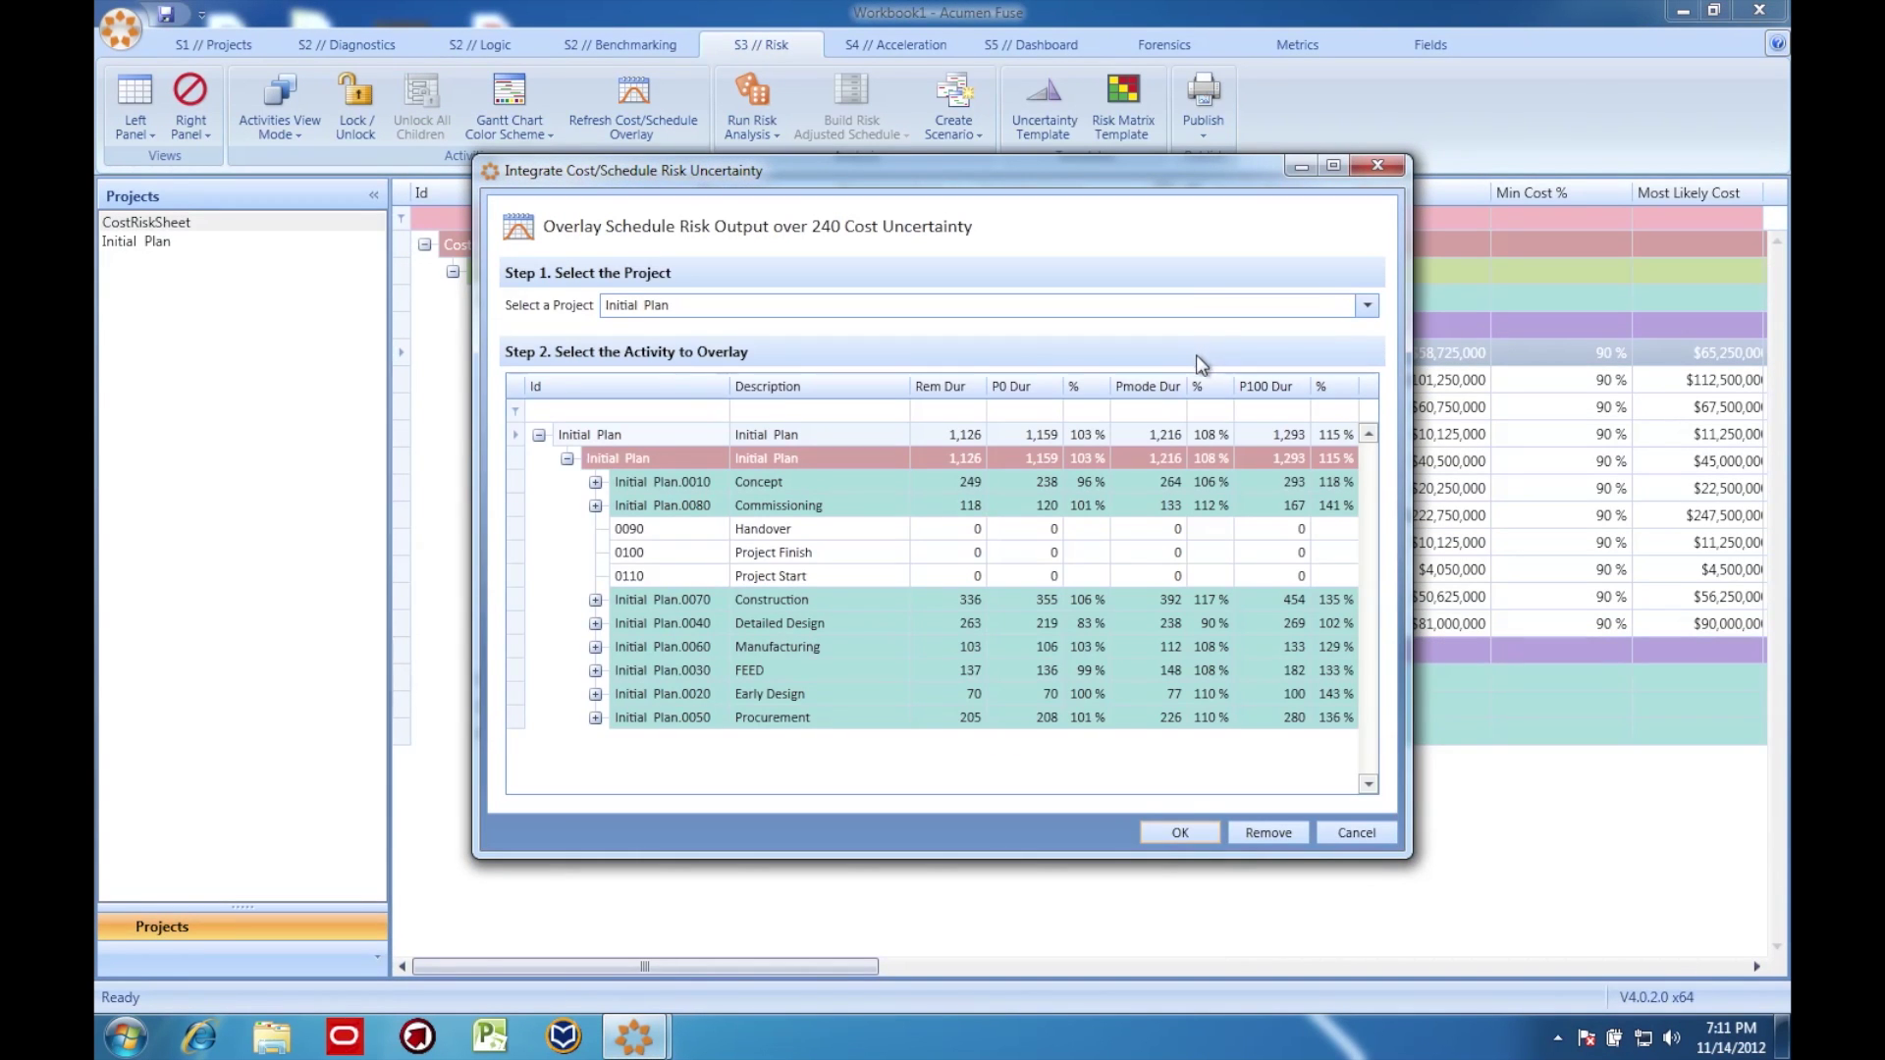
click(595, 600)
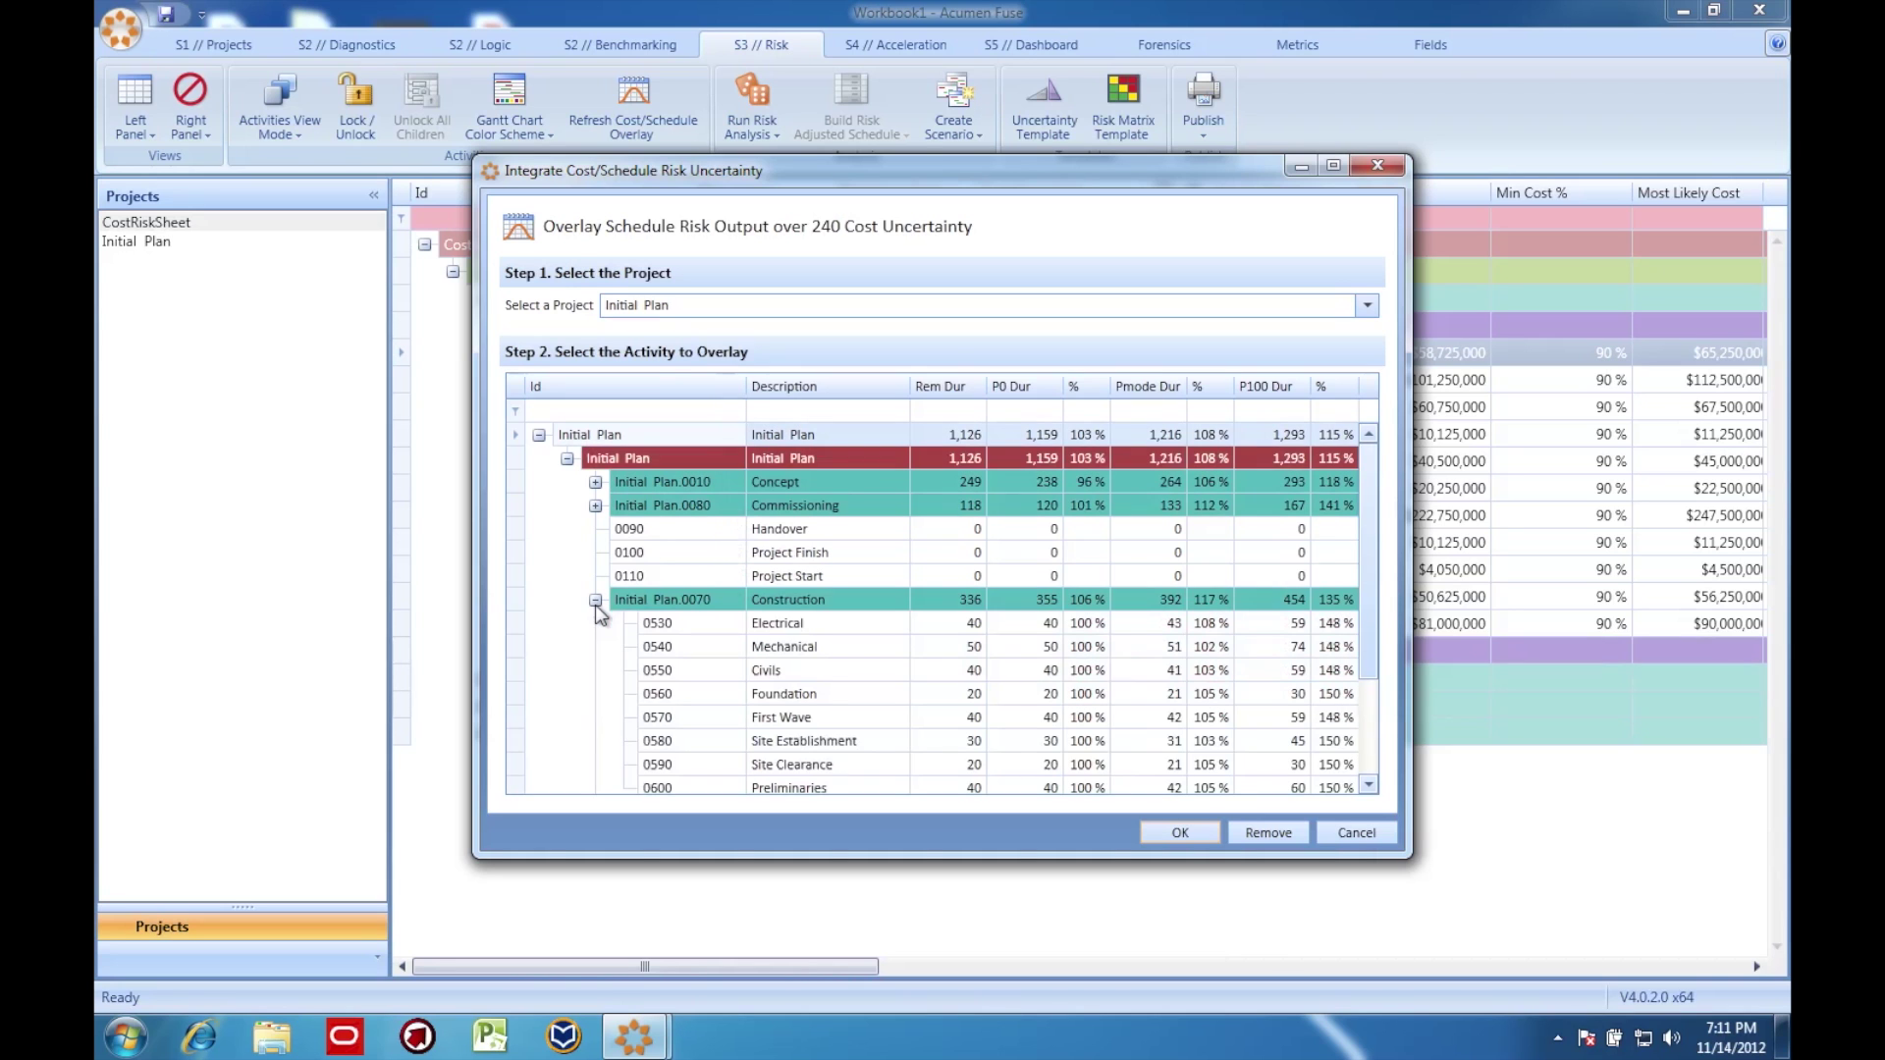
click(674, 627)
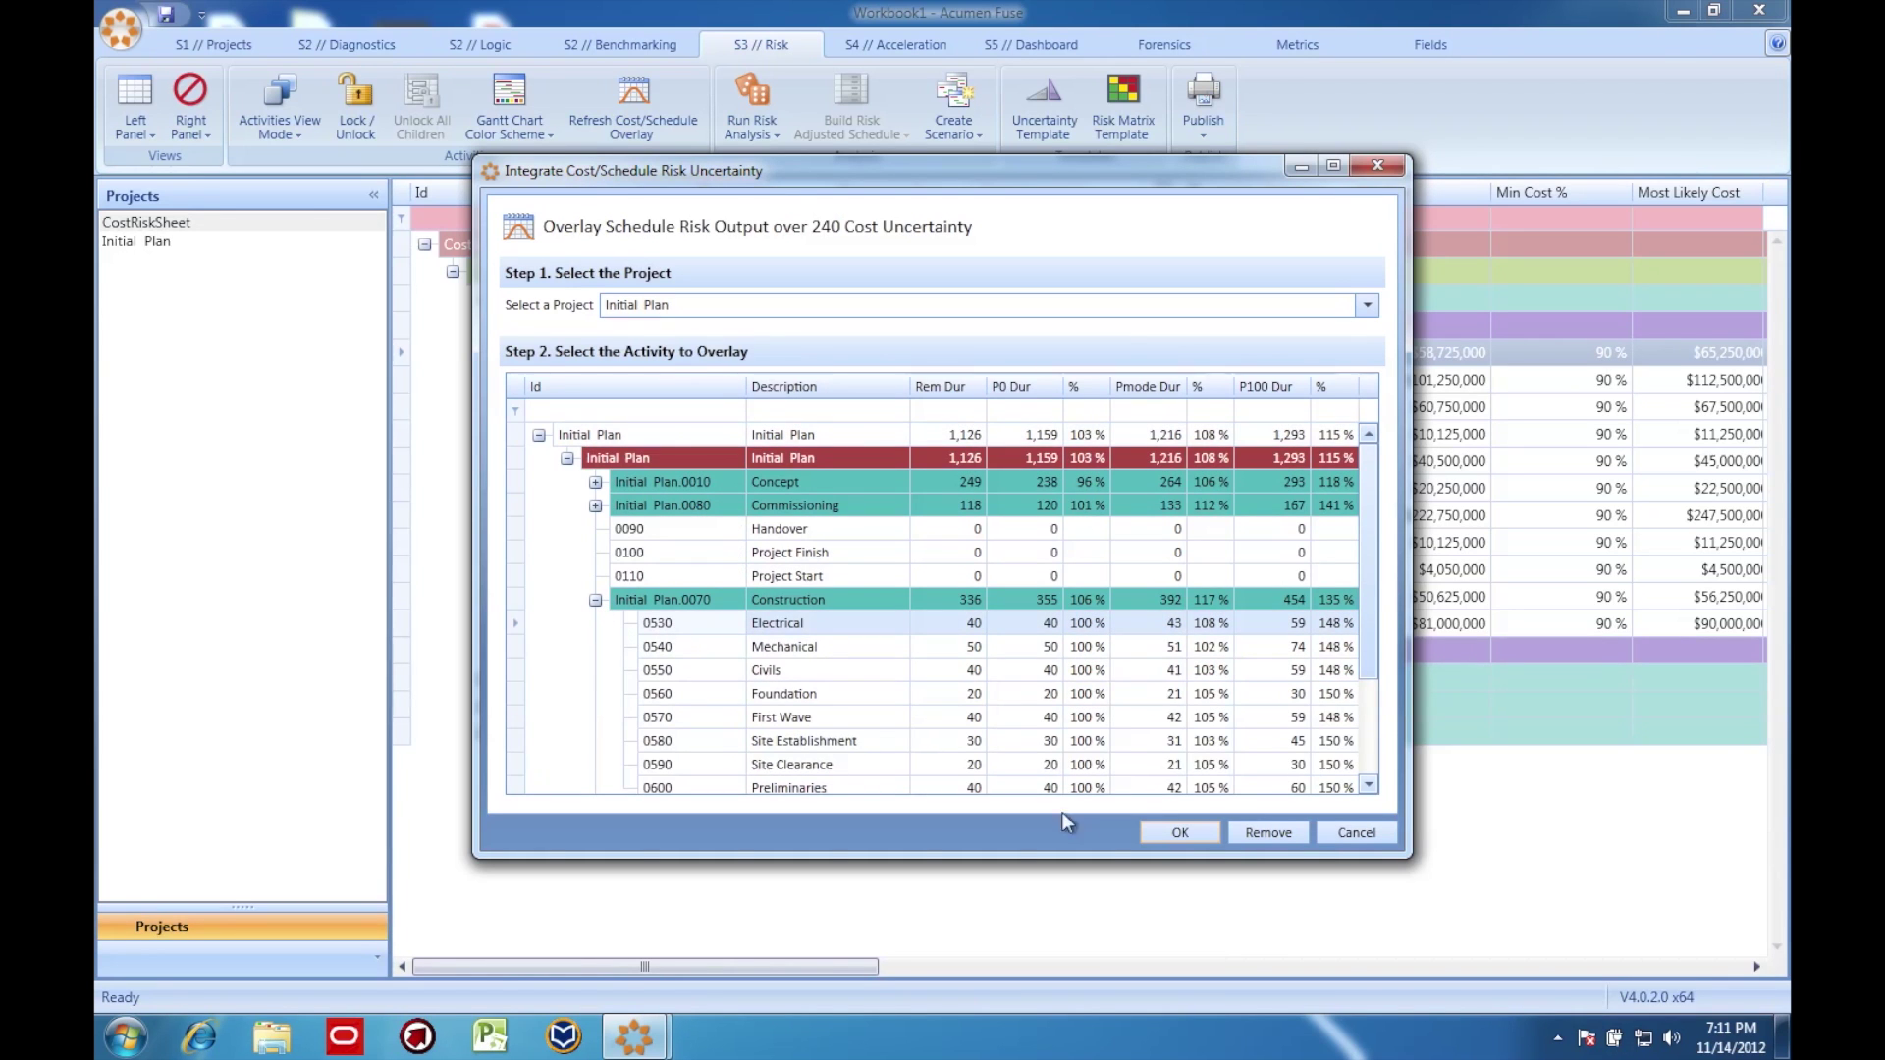
click(1178, 832)
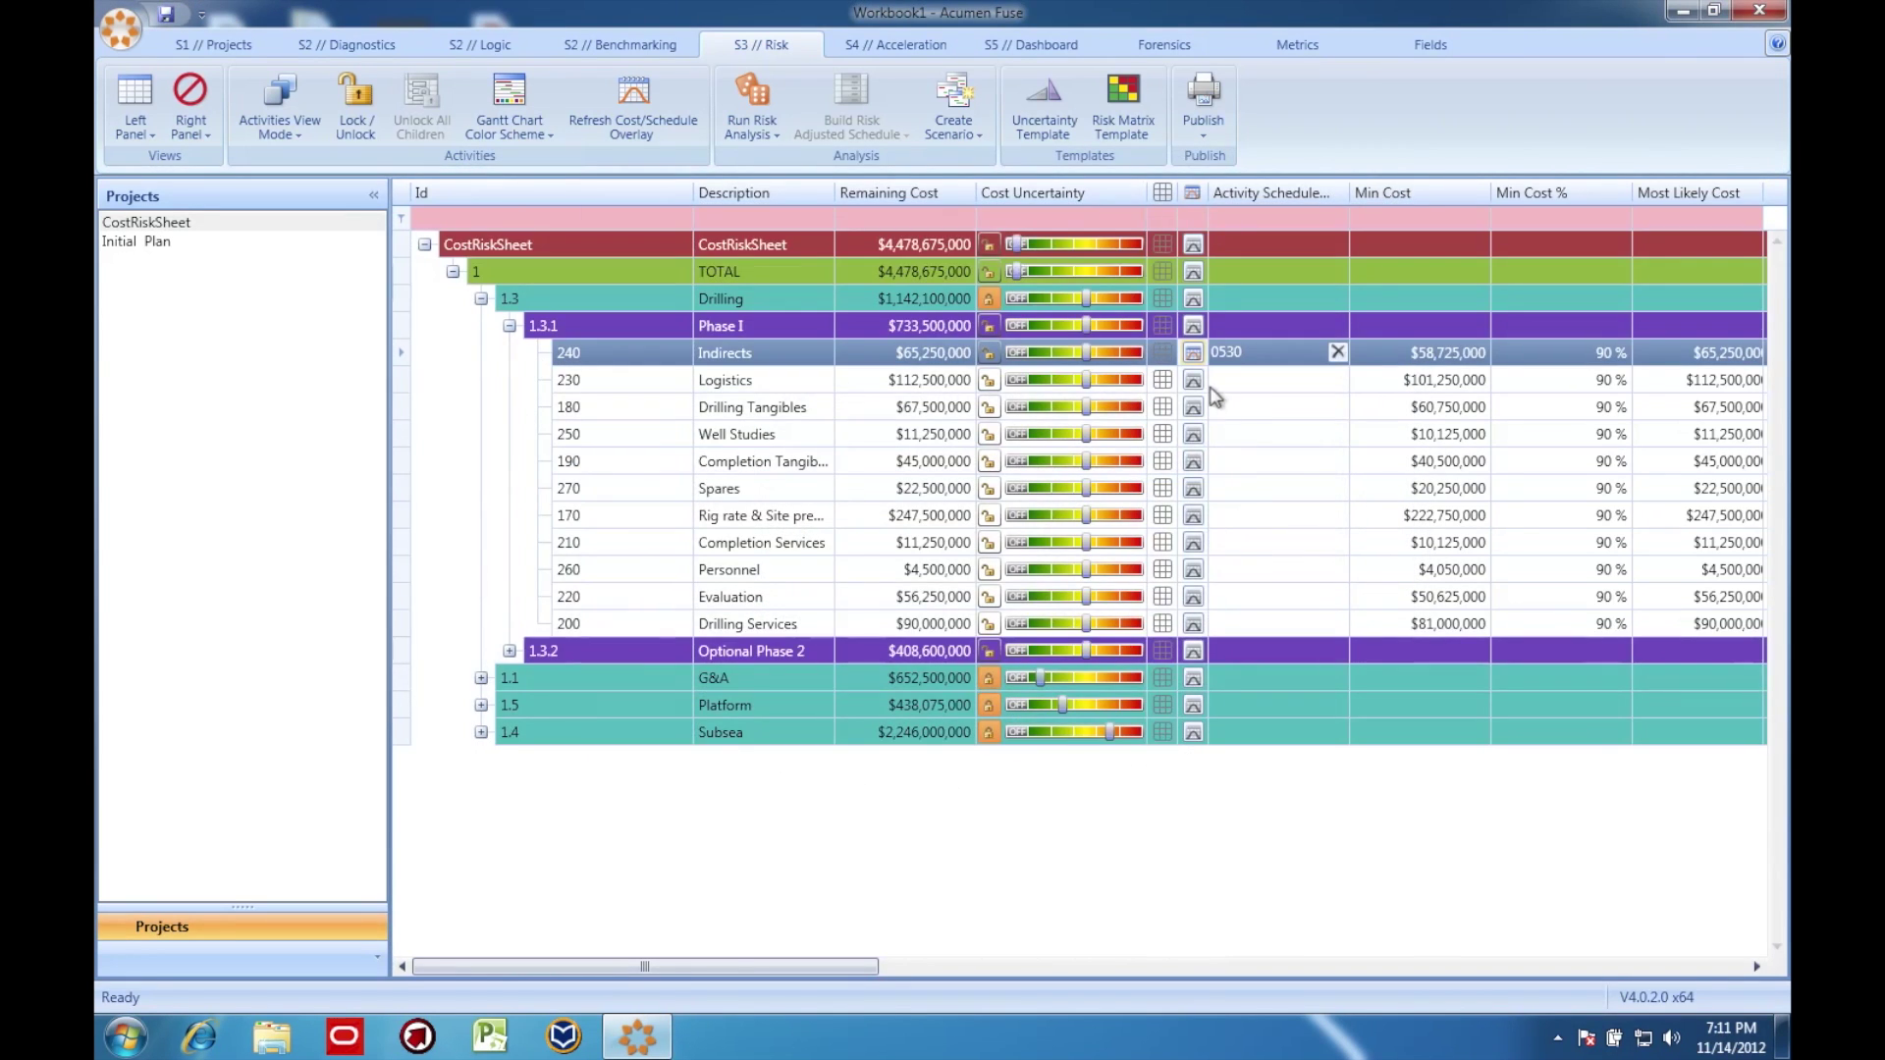
click(1194, 381)
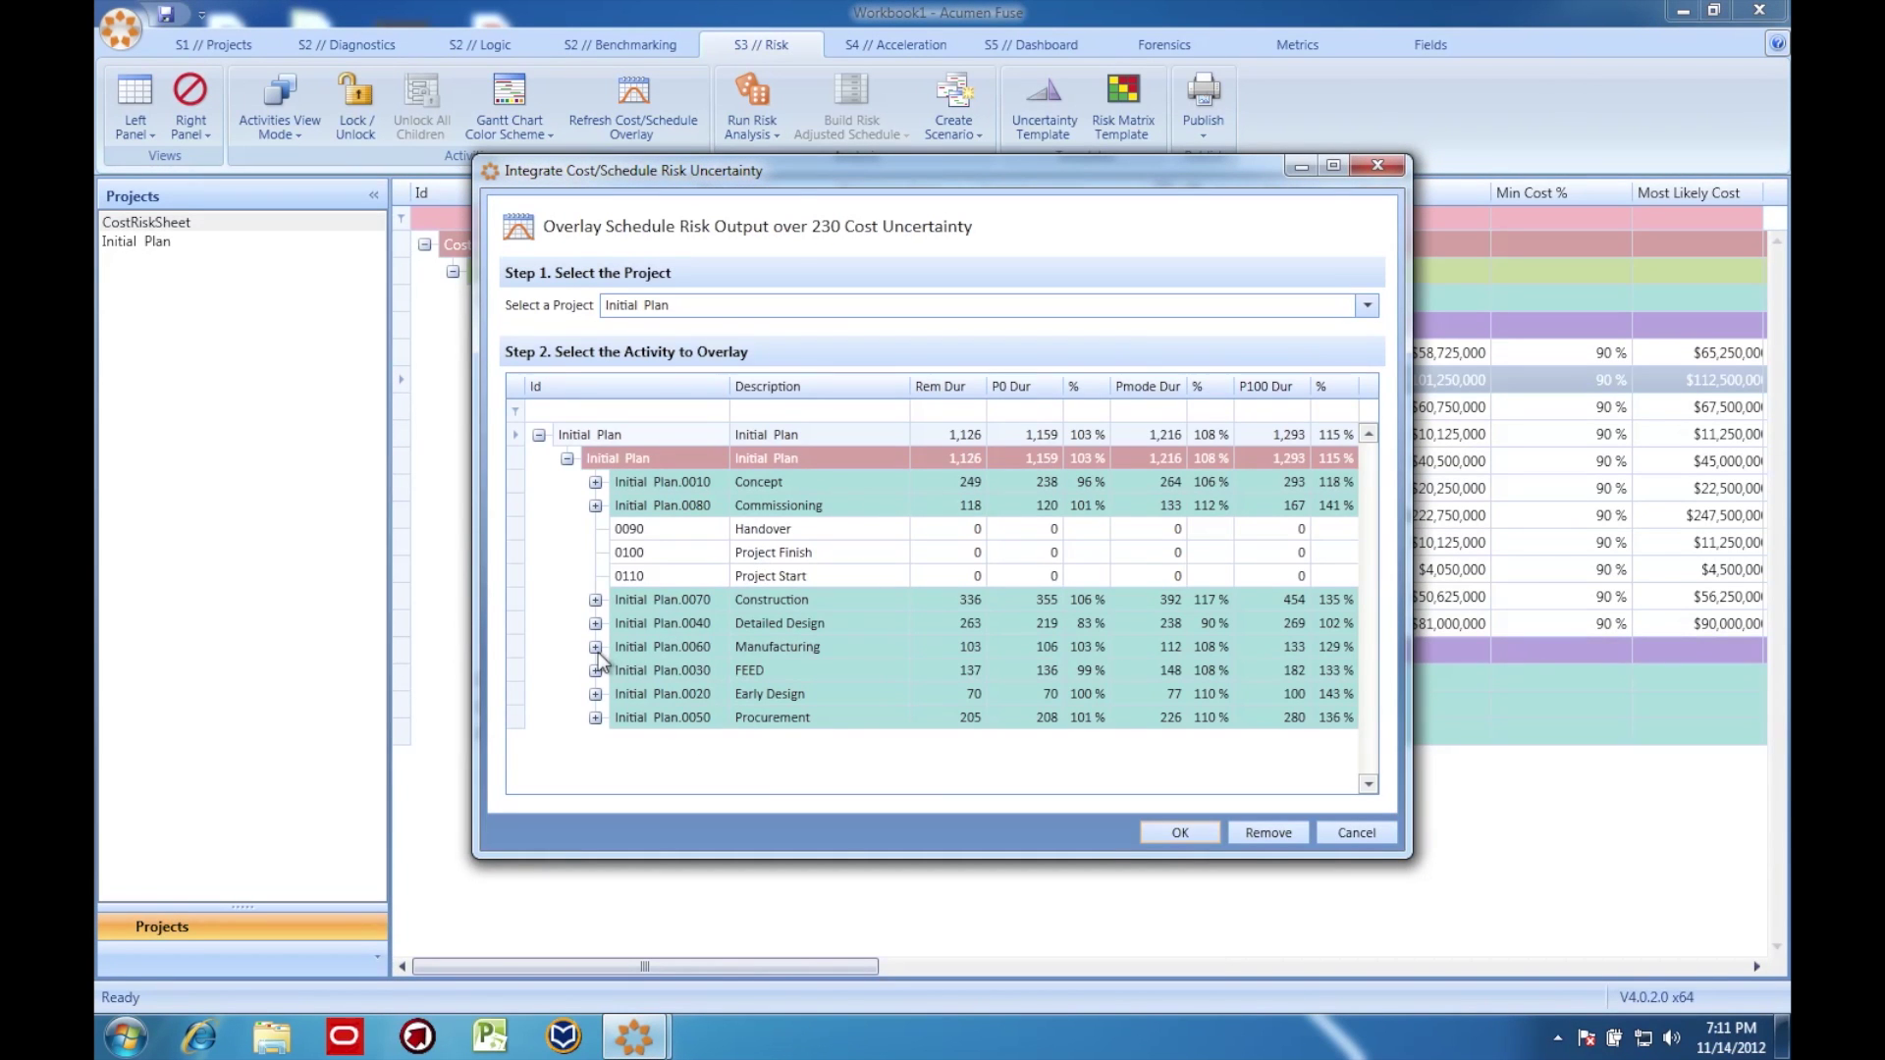
click(595, 647)
click(623, 671)
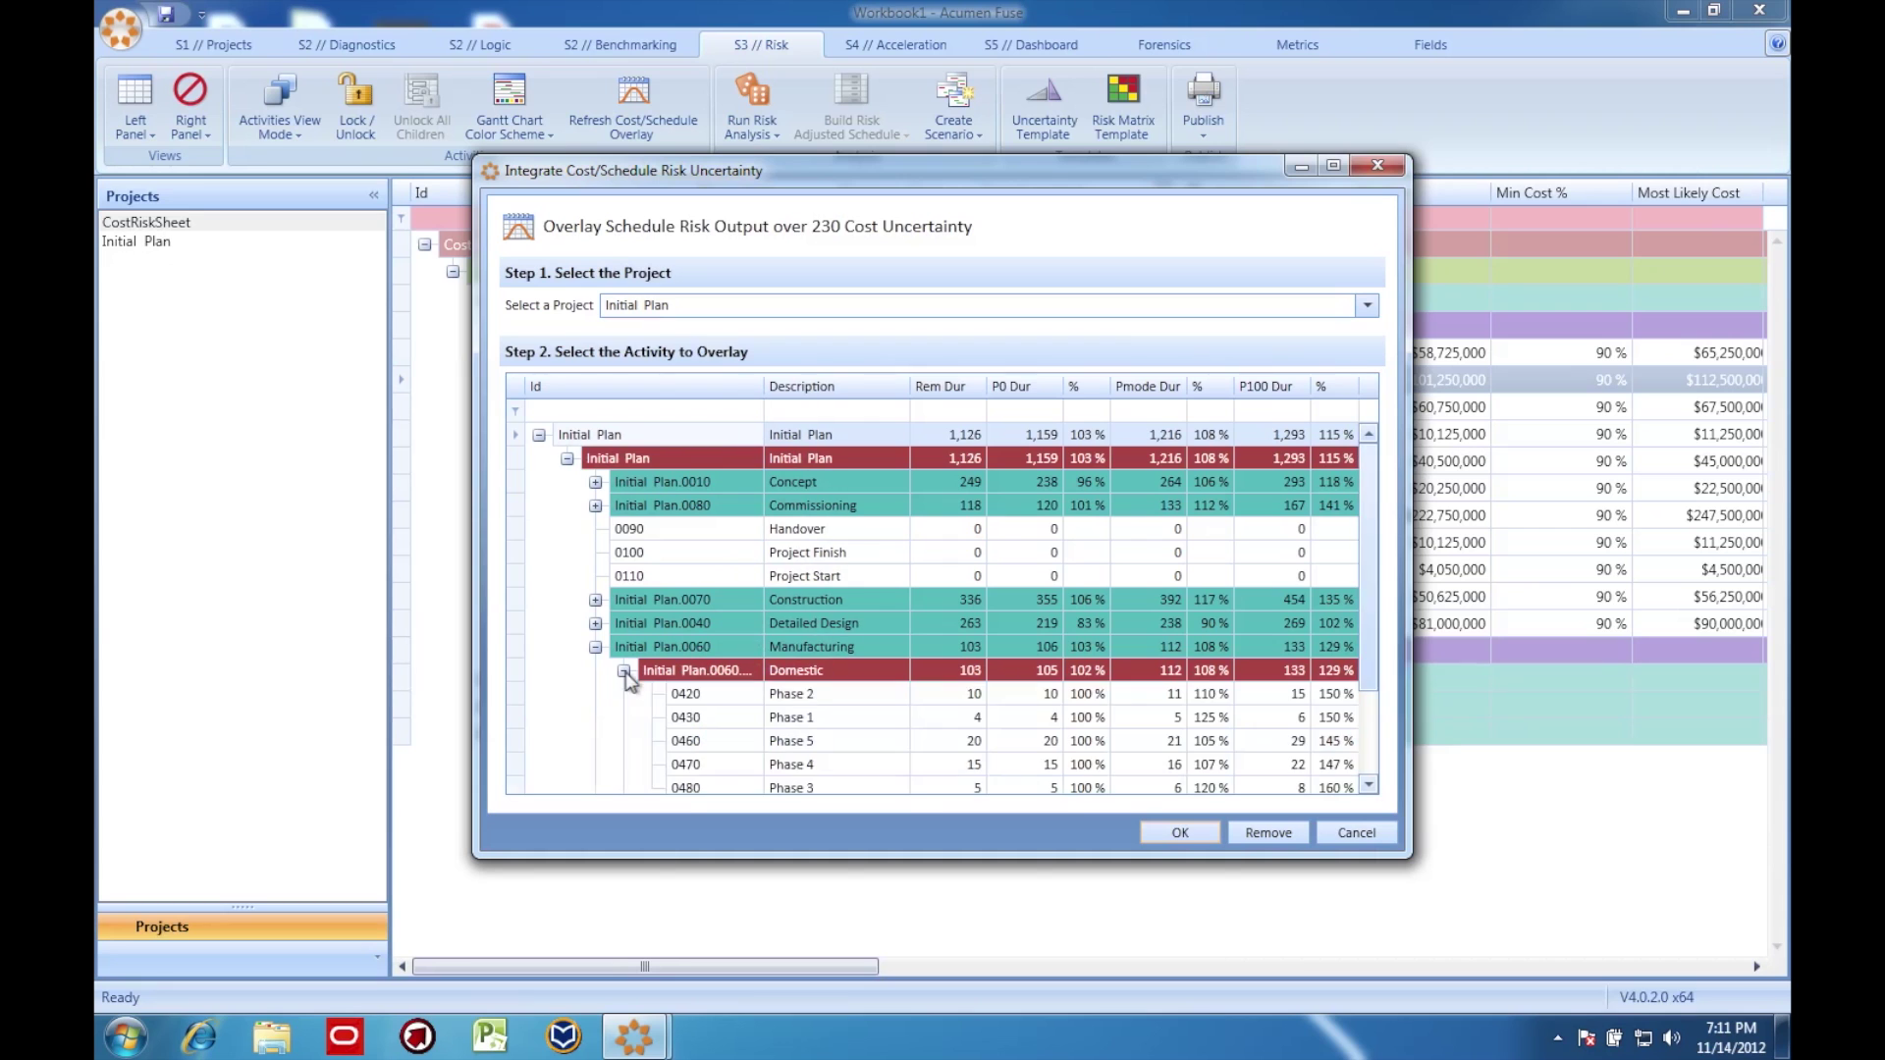
click(715, 697)
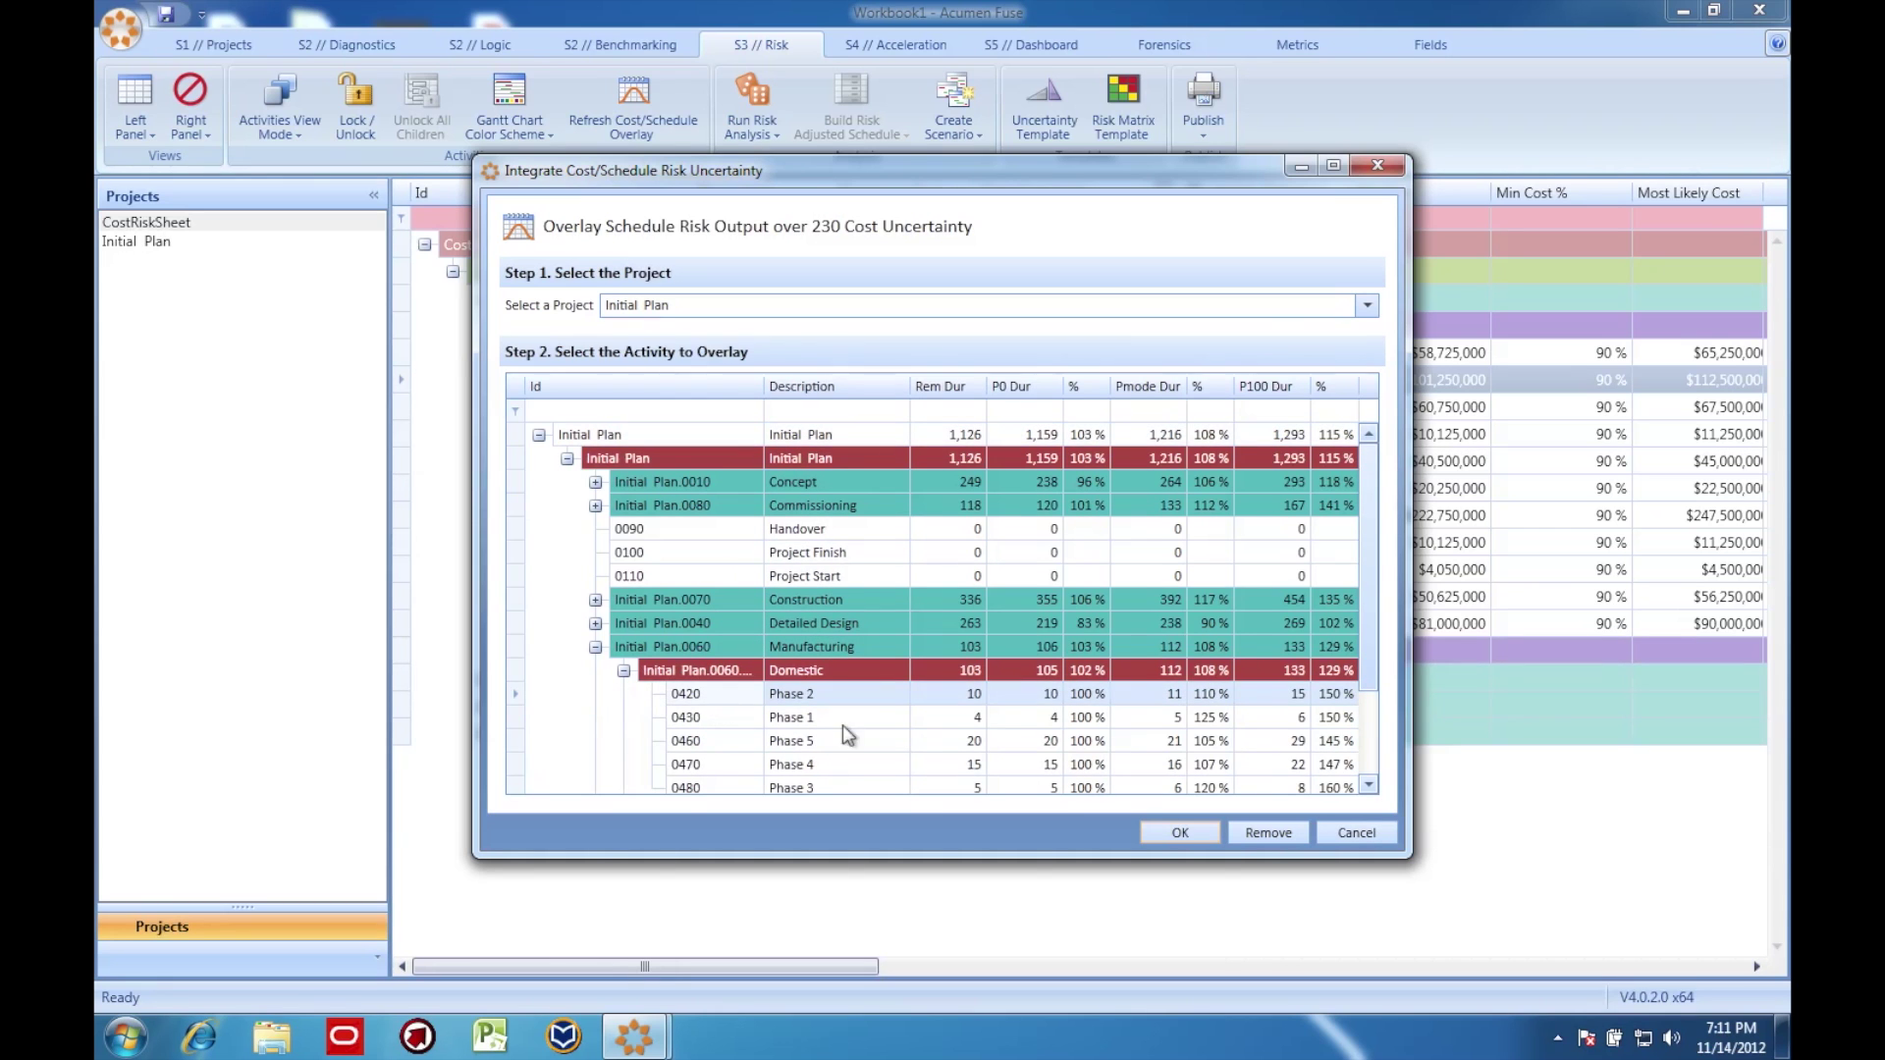
click(1175, 833)
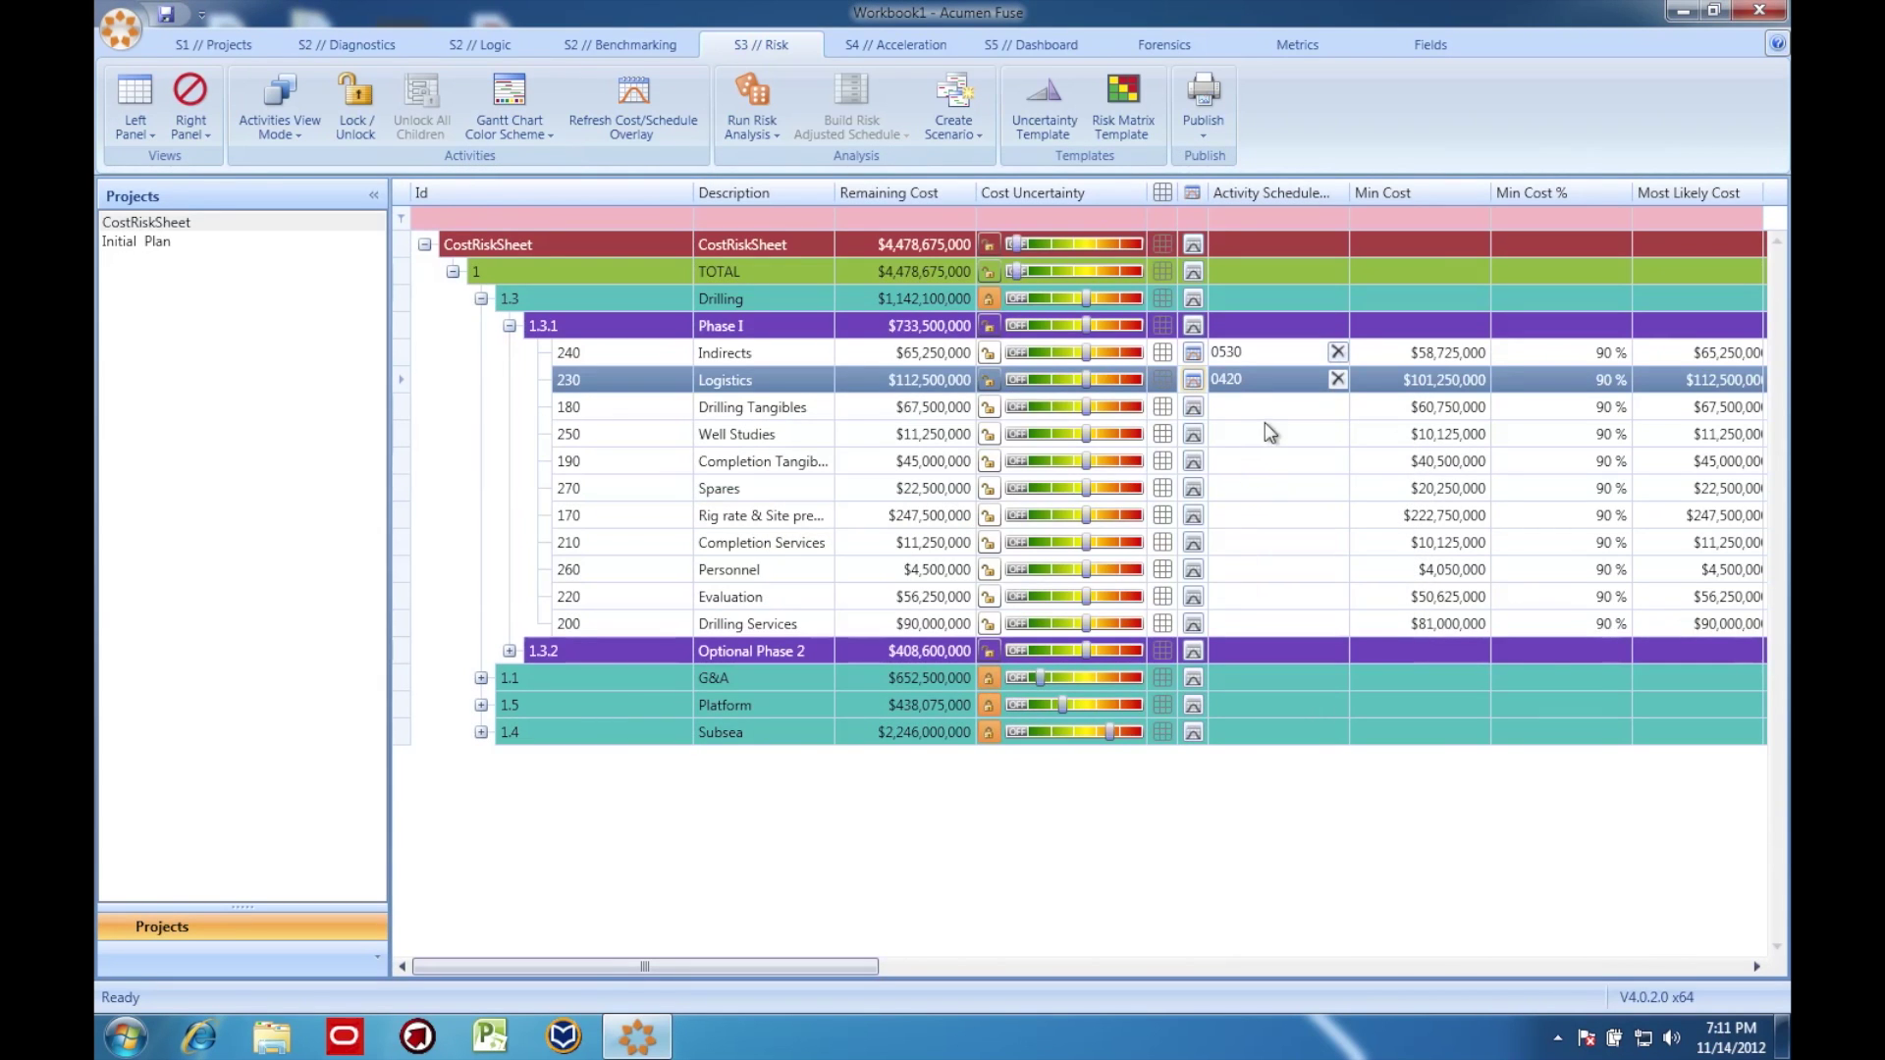
- Link cost item 180 Drilling Tangibles to activity 0130 Competitive Analysis
click(1262, 417)
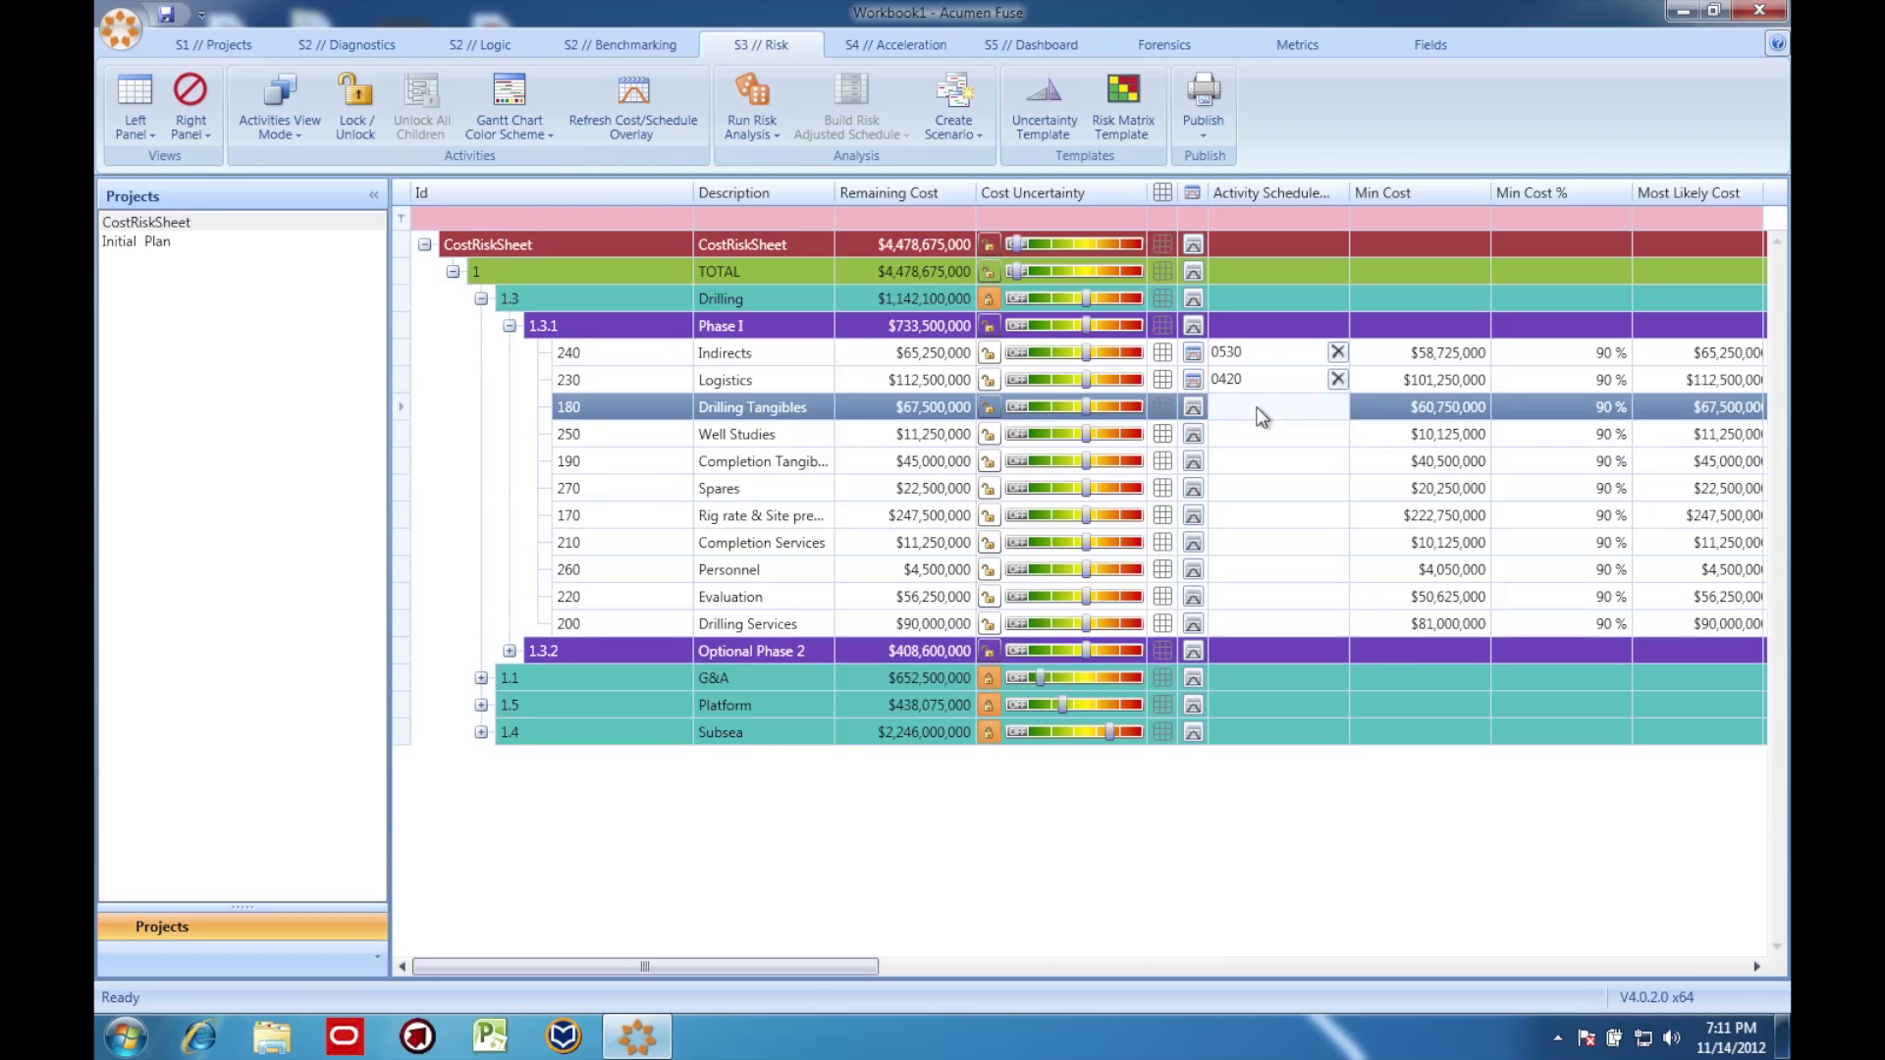
click(1194, 406)
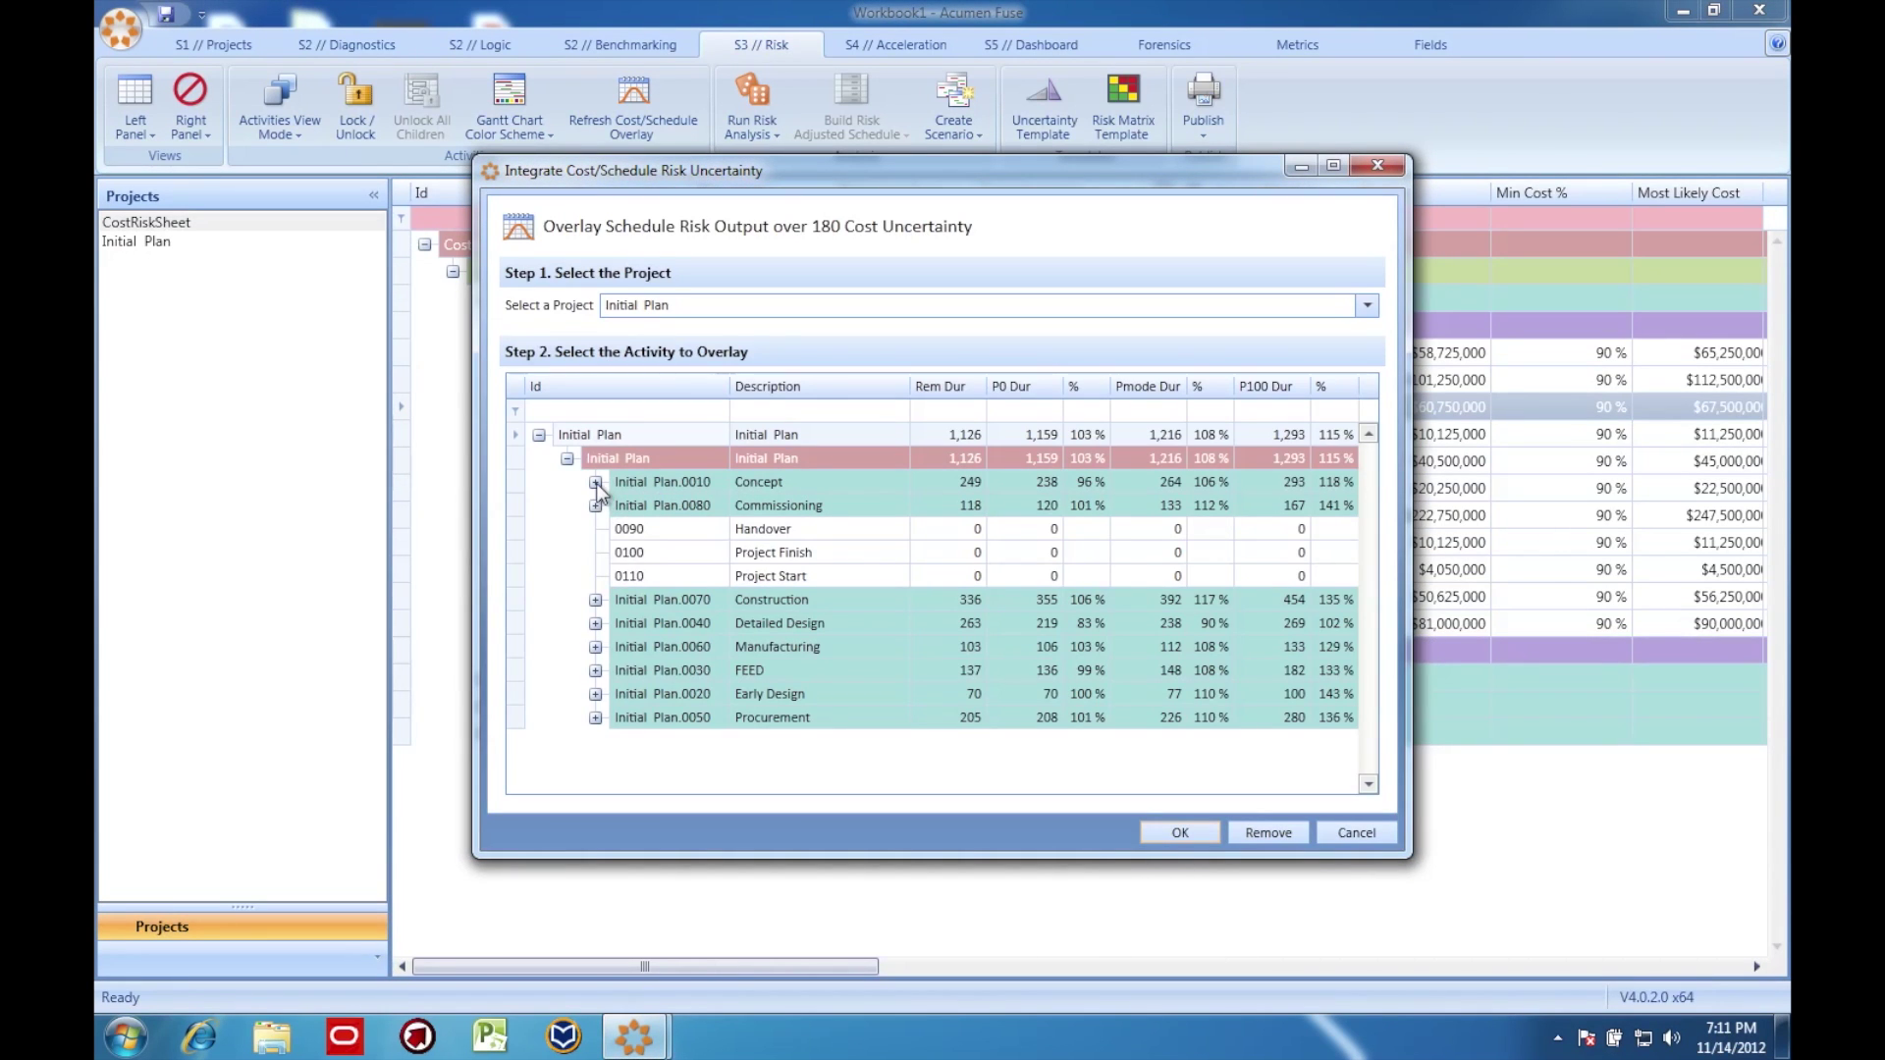
click(595, 483)
click(678, 509)
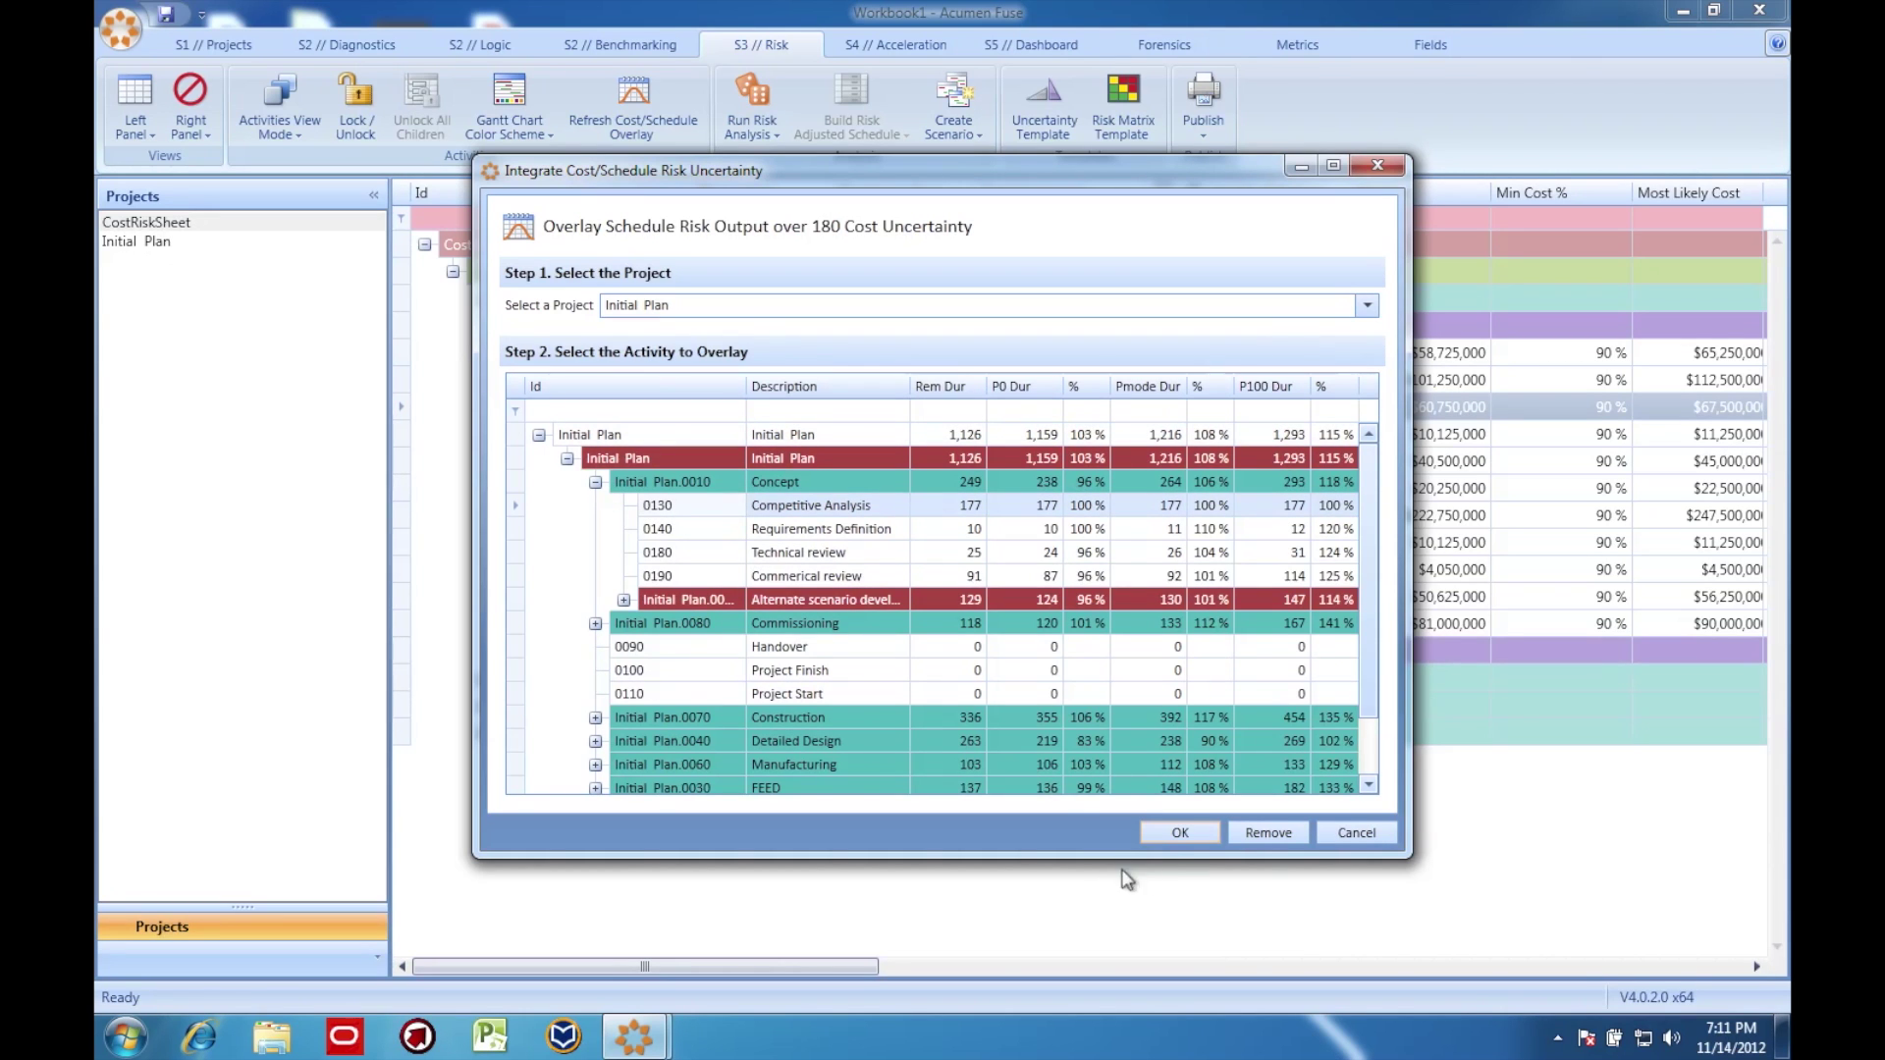
click(1174, 837)
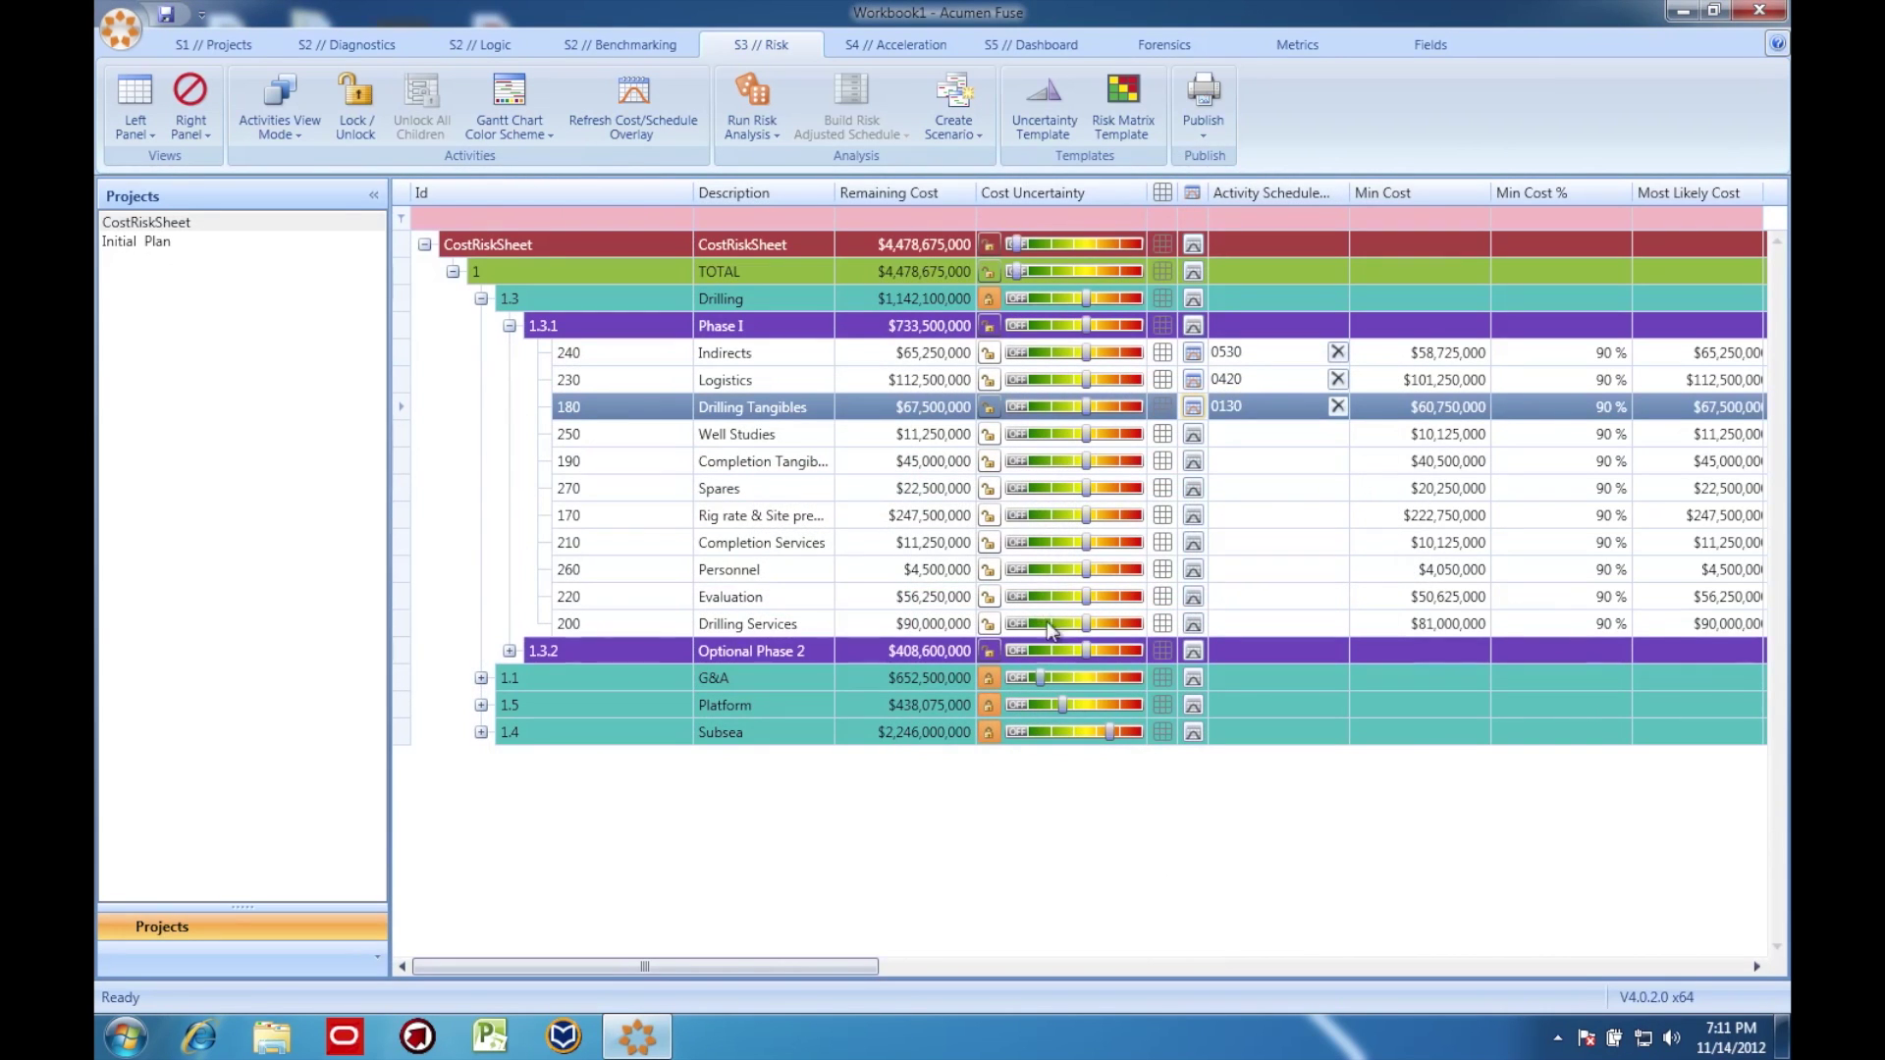
- Rerun CostRiskSheet's cost risk accounting for schedule risk impact, giving P50 $4.53B, P75 $4.58B
click(757, 132)
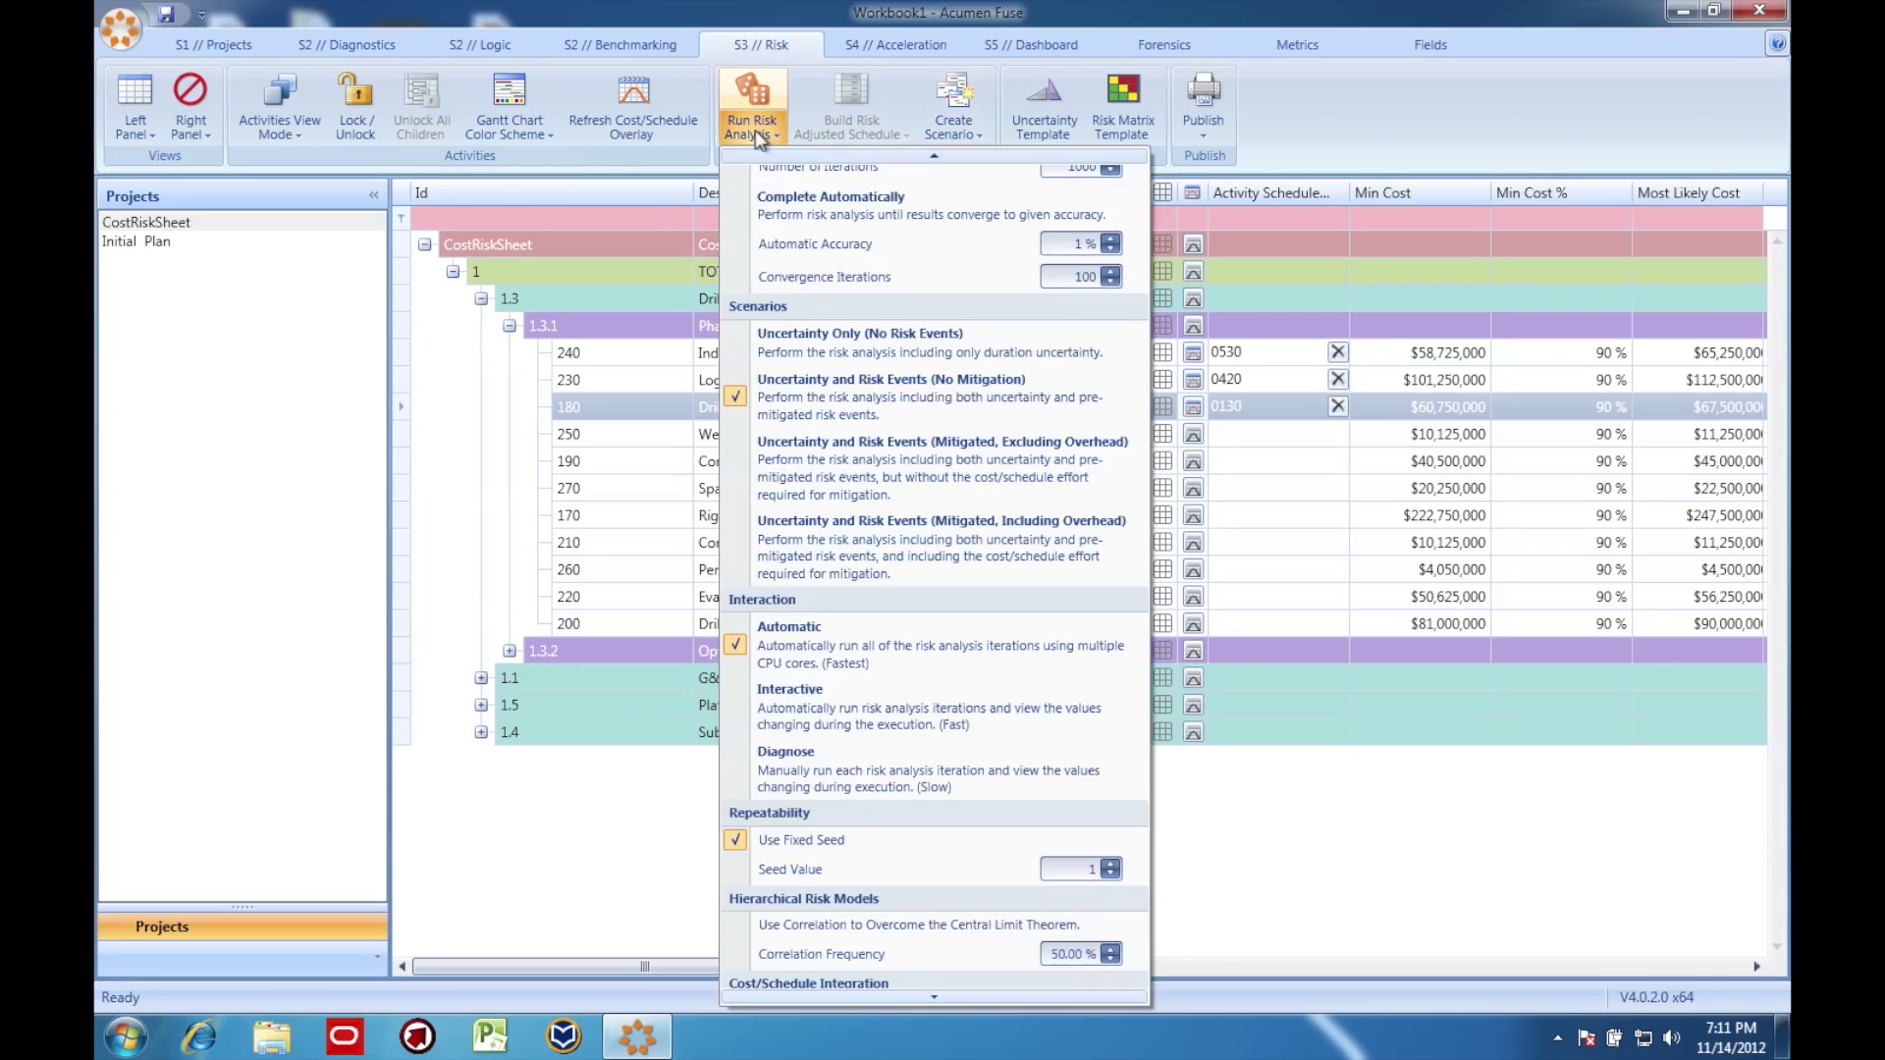
mouse_move(826, 998)
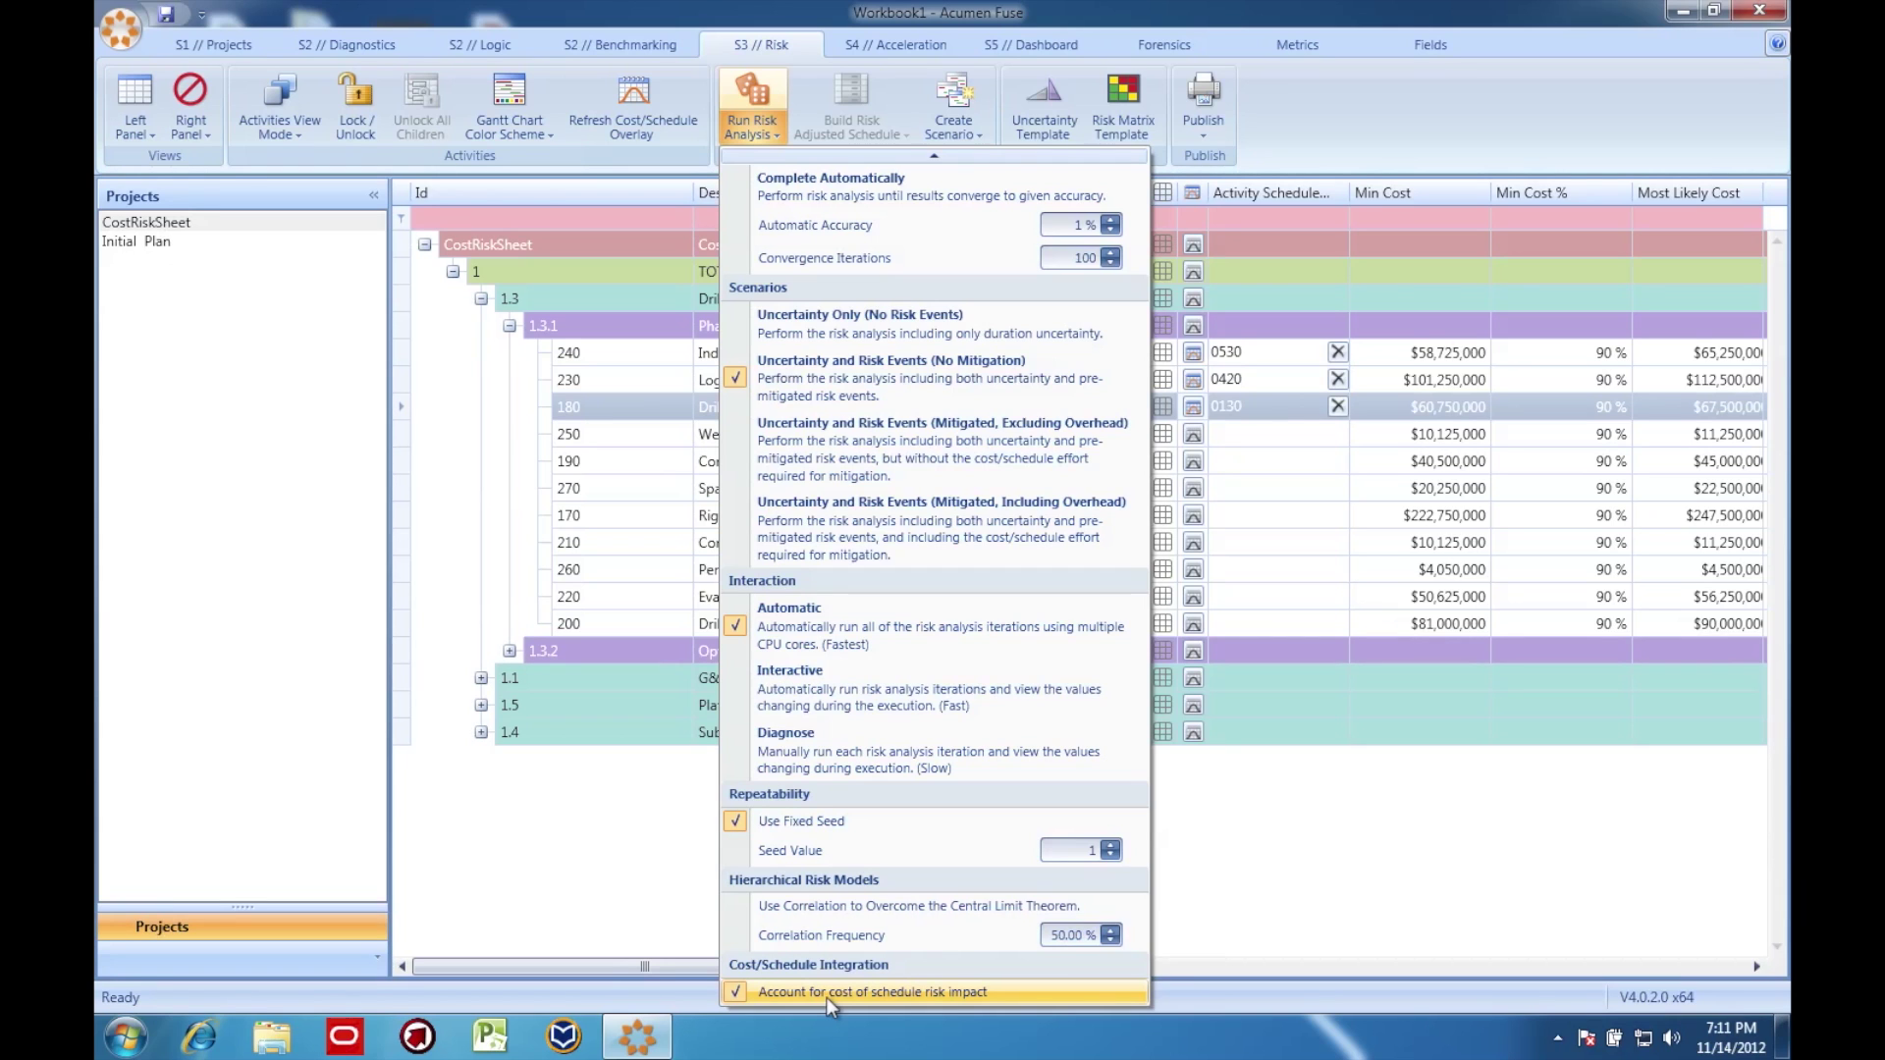
click(605, 242)
click(605, 244)
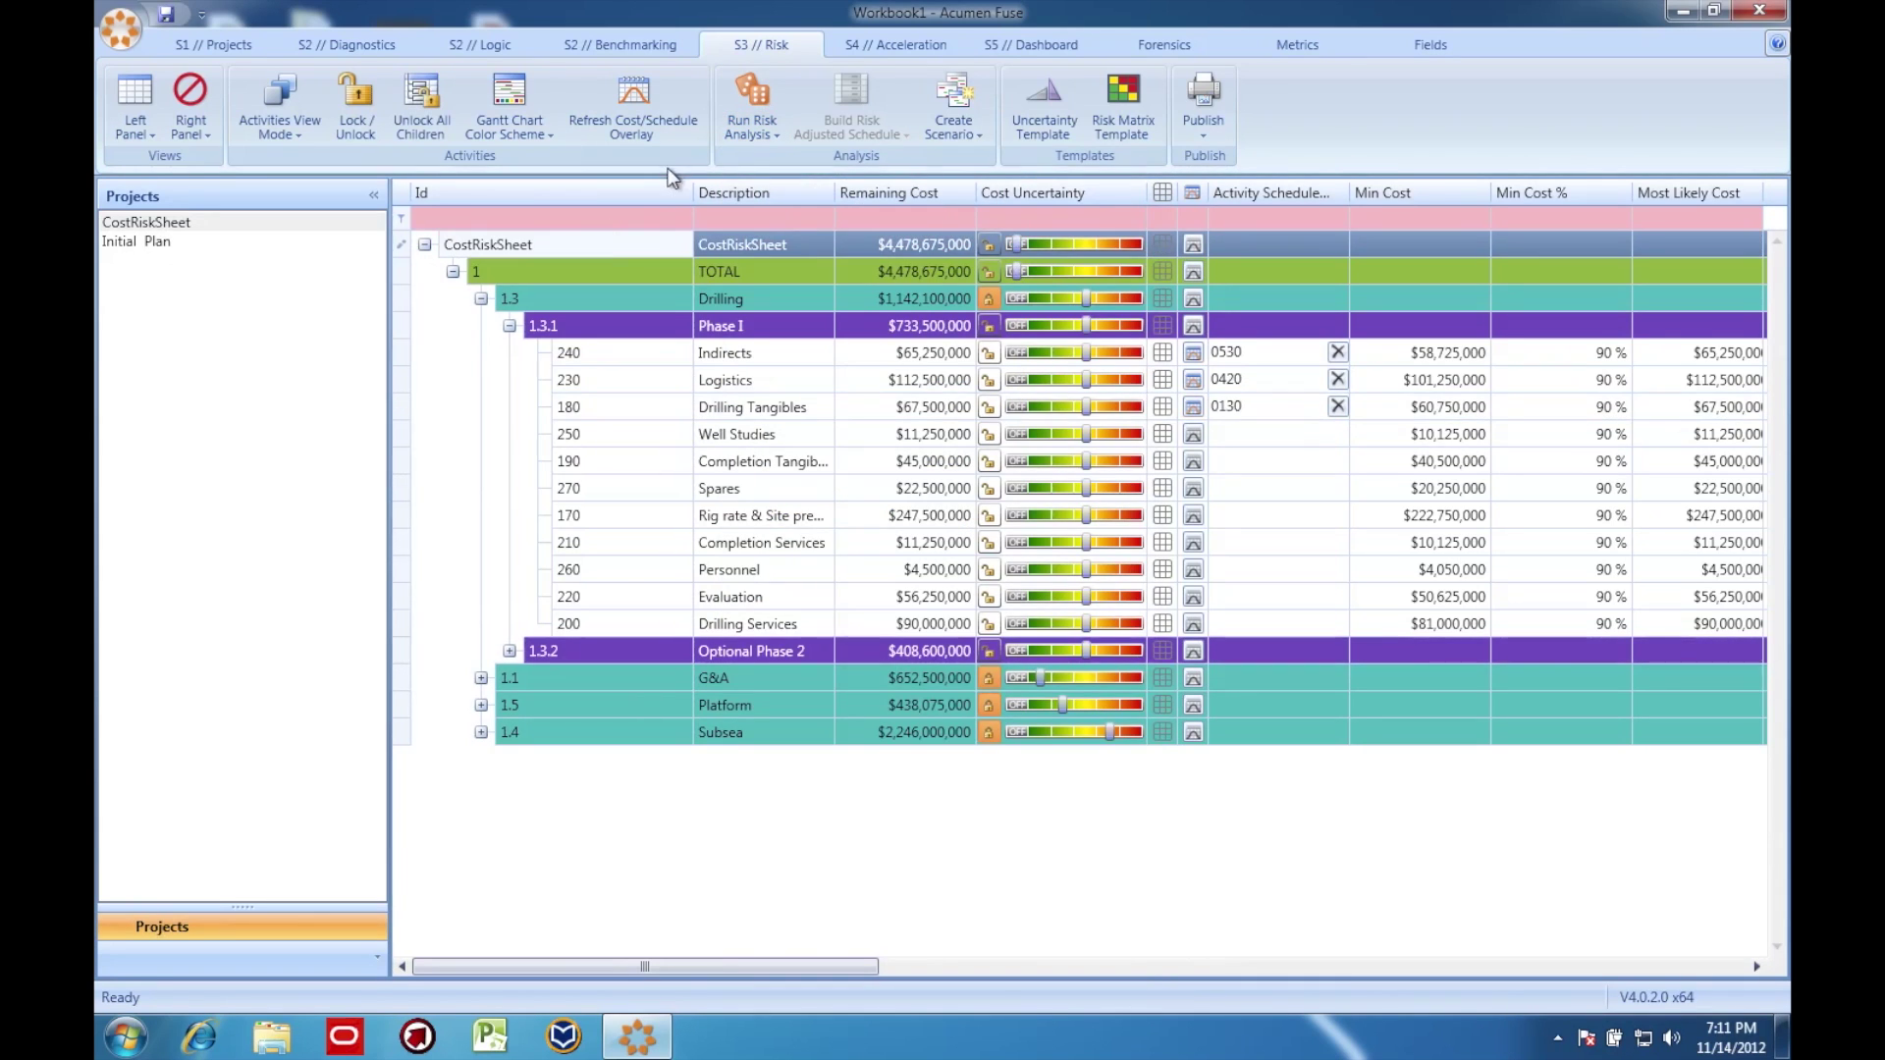
click(751, 96)
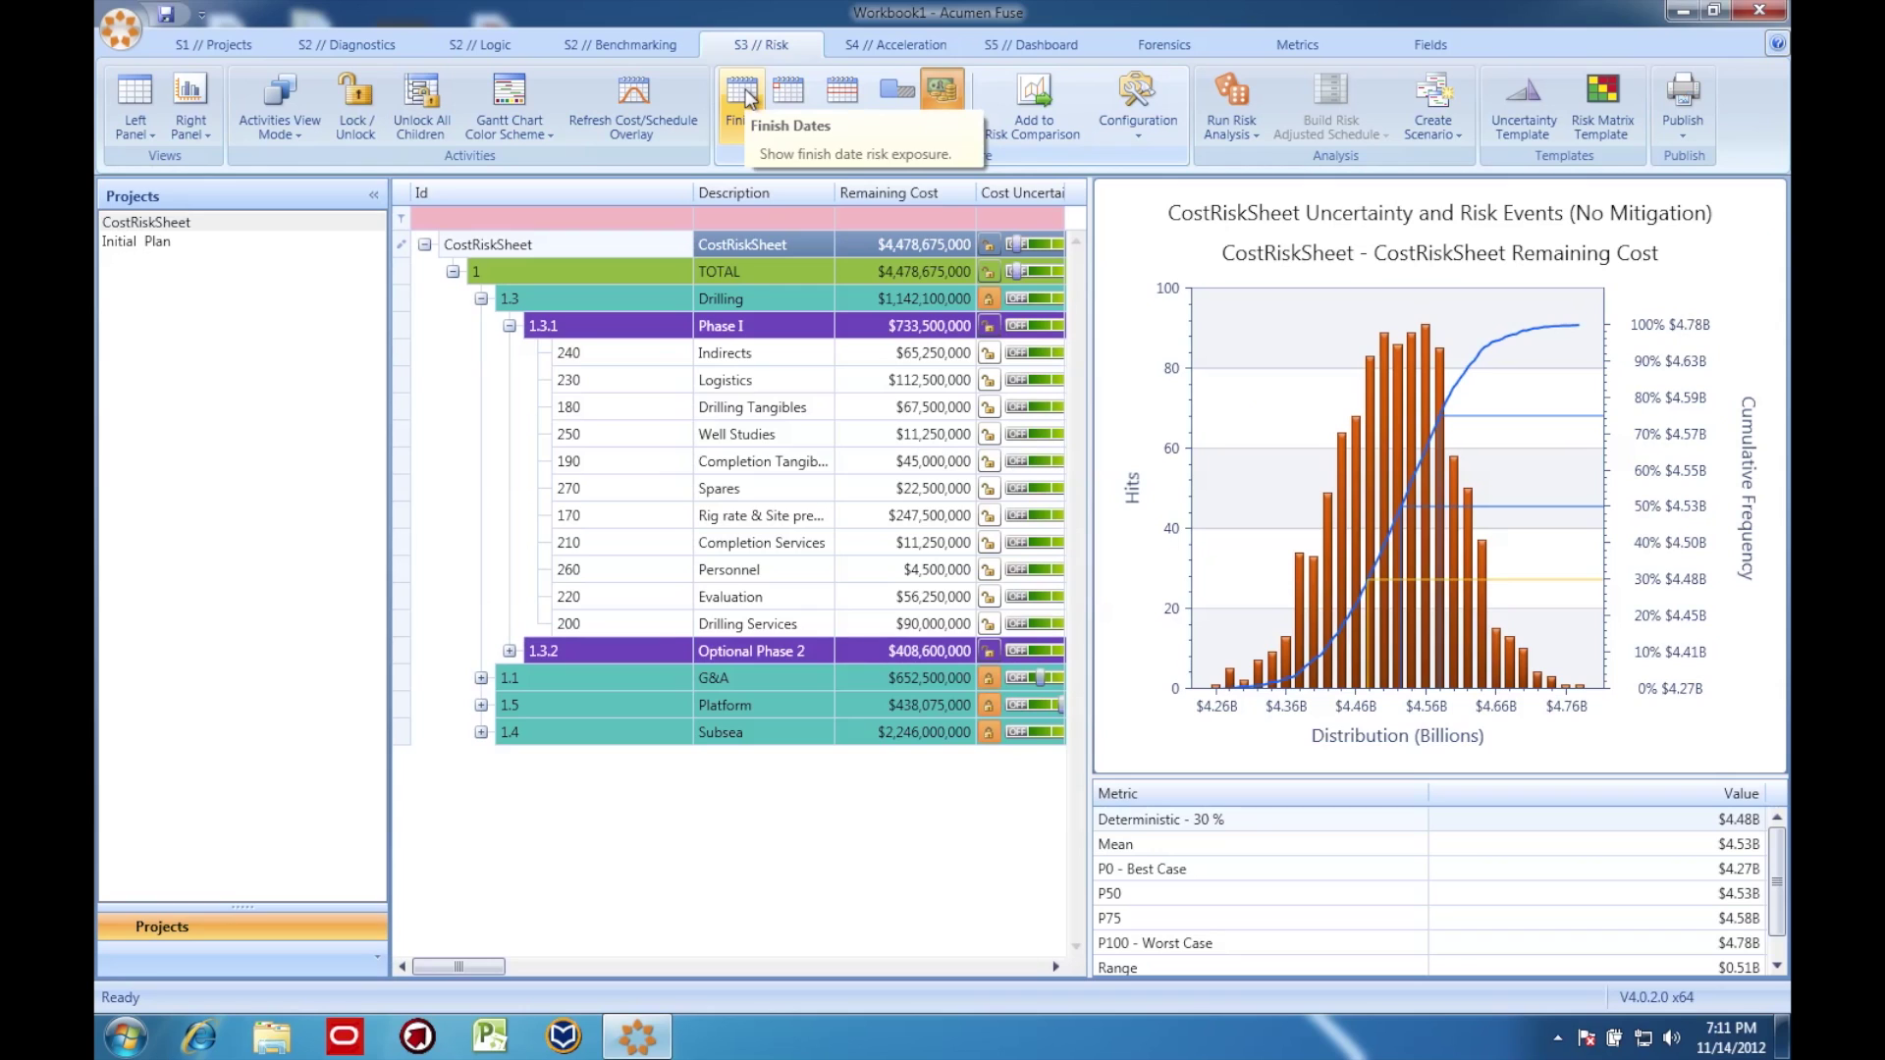
- Add the integrated cost distribution (mean $4.53B, range $0.51B) to the risk comparison
click(1037, 108)
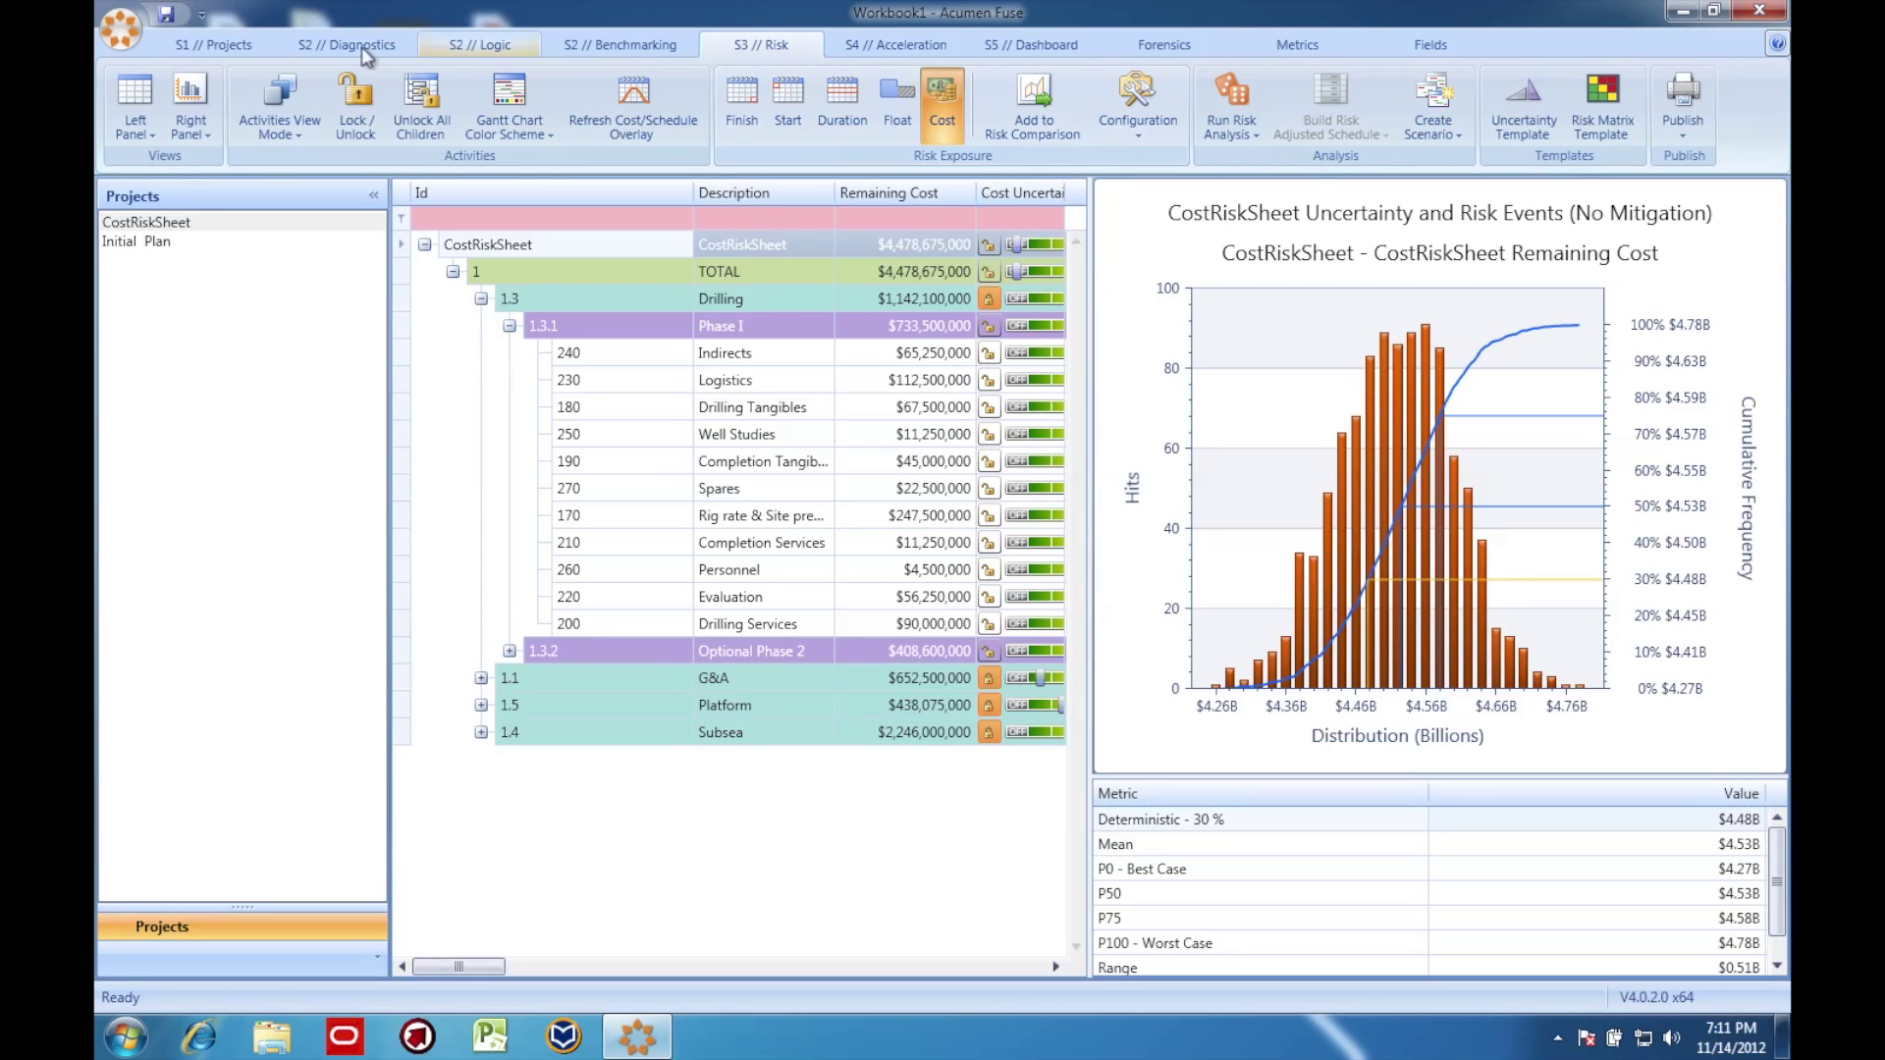
click(204, 123)
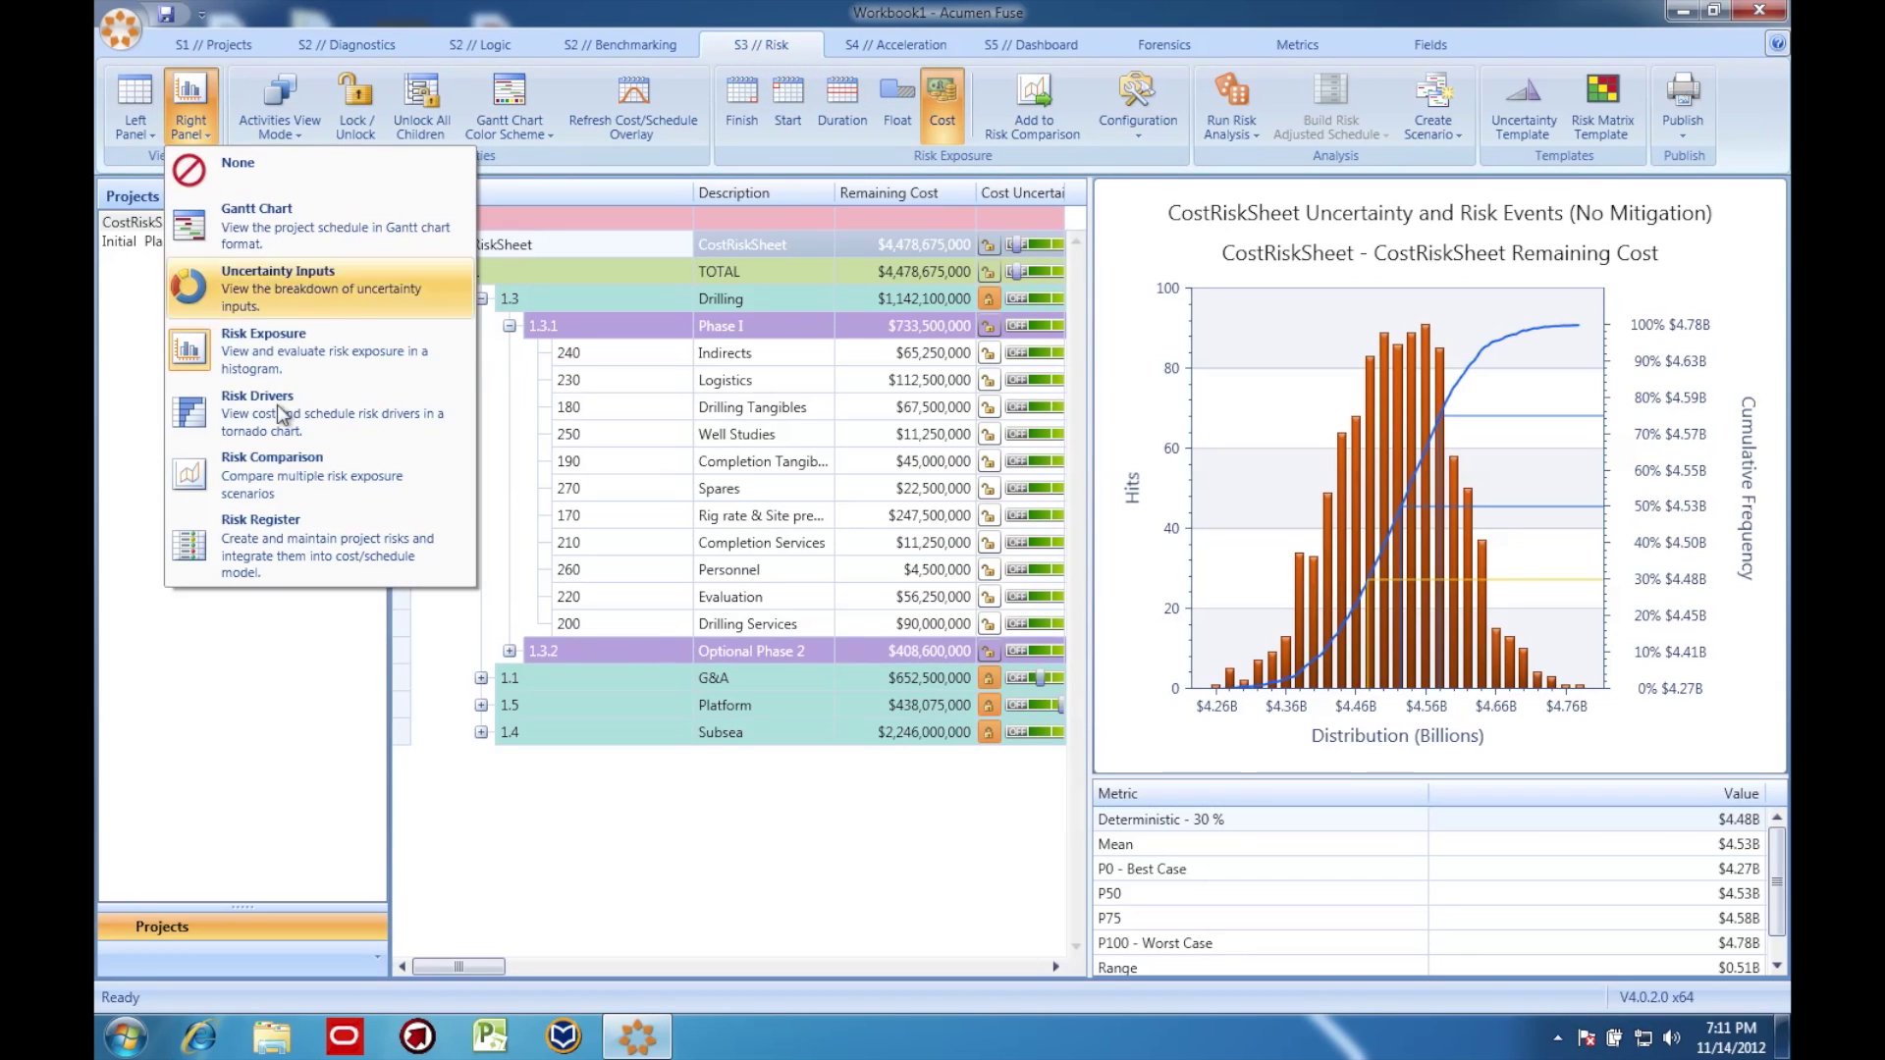
- Show the widened Risk Comparison chart and mark the $34M, $38M and $38M curve gaps
click(282, 463)
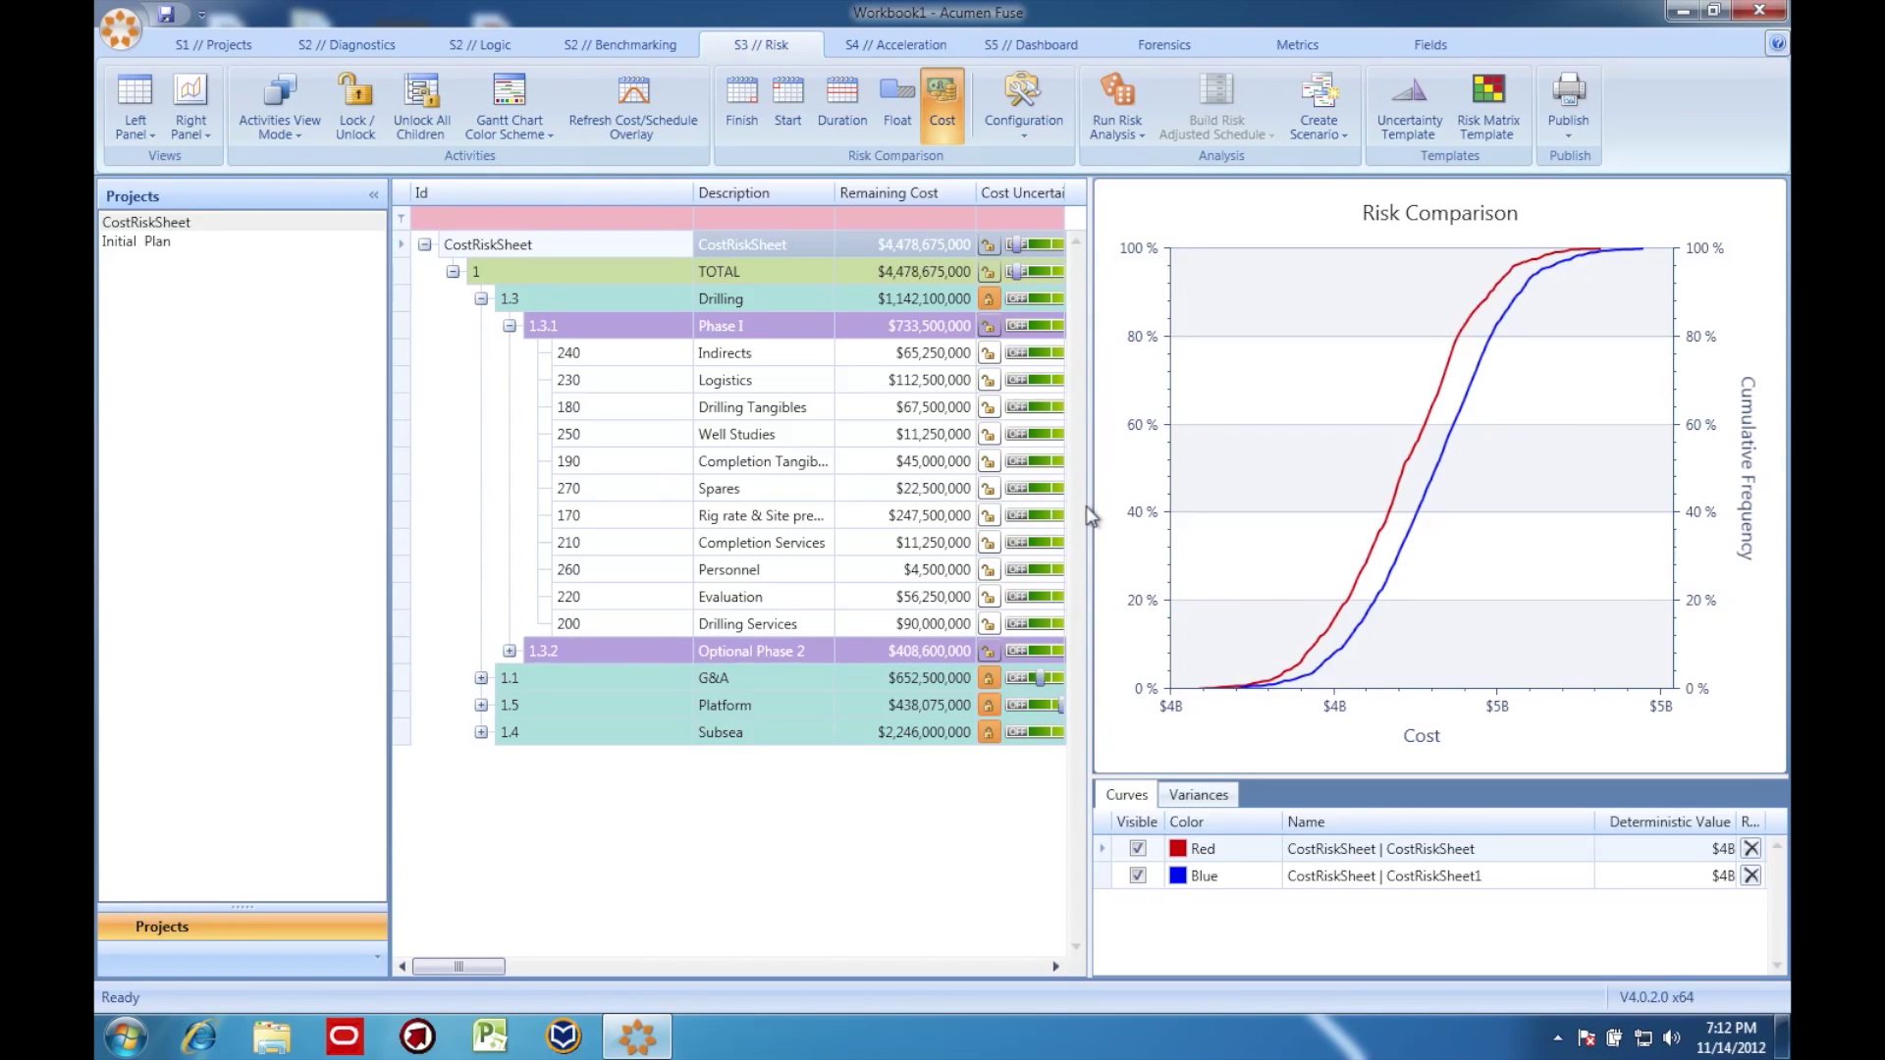
drag(1093, 507, 619, 517)
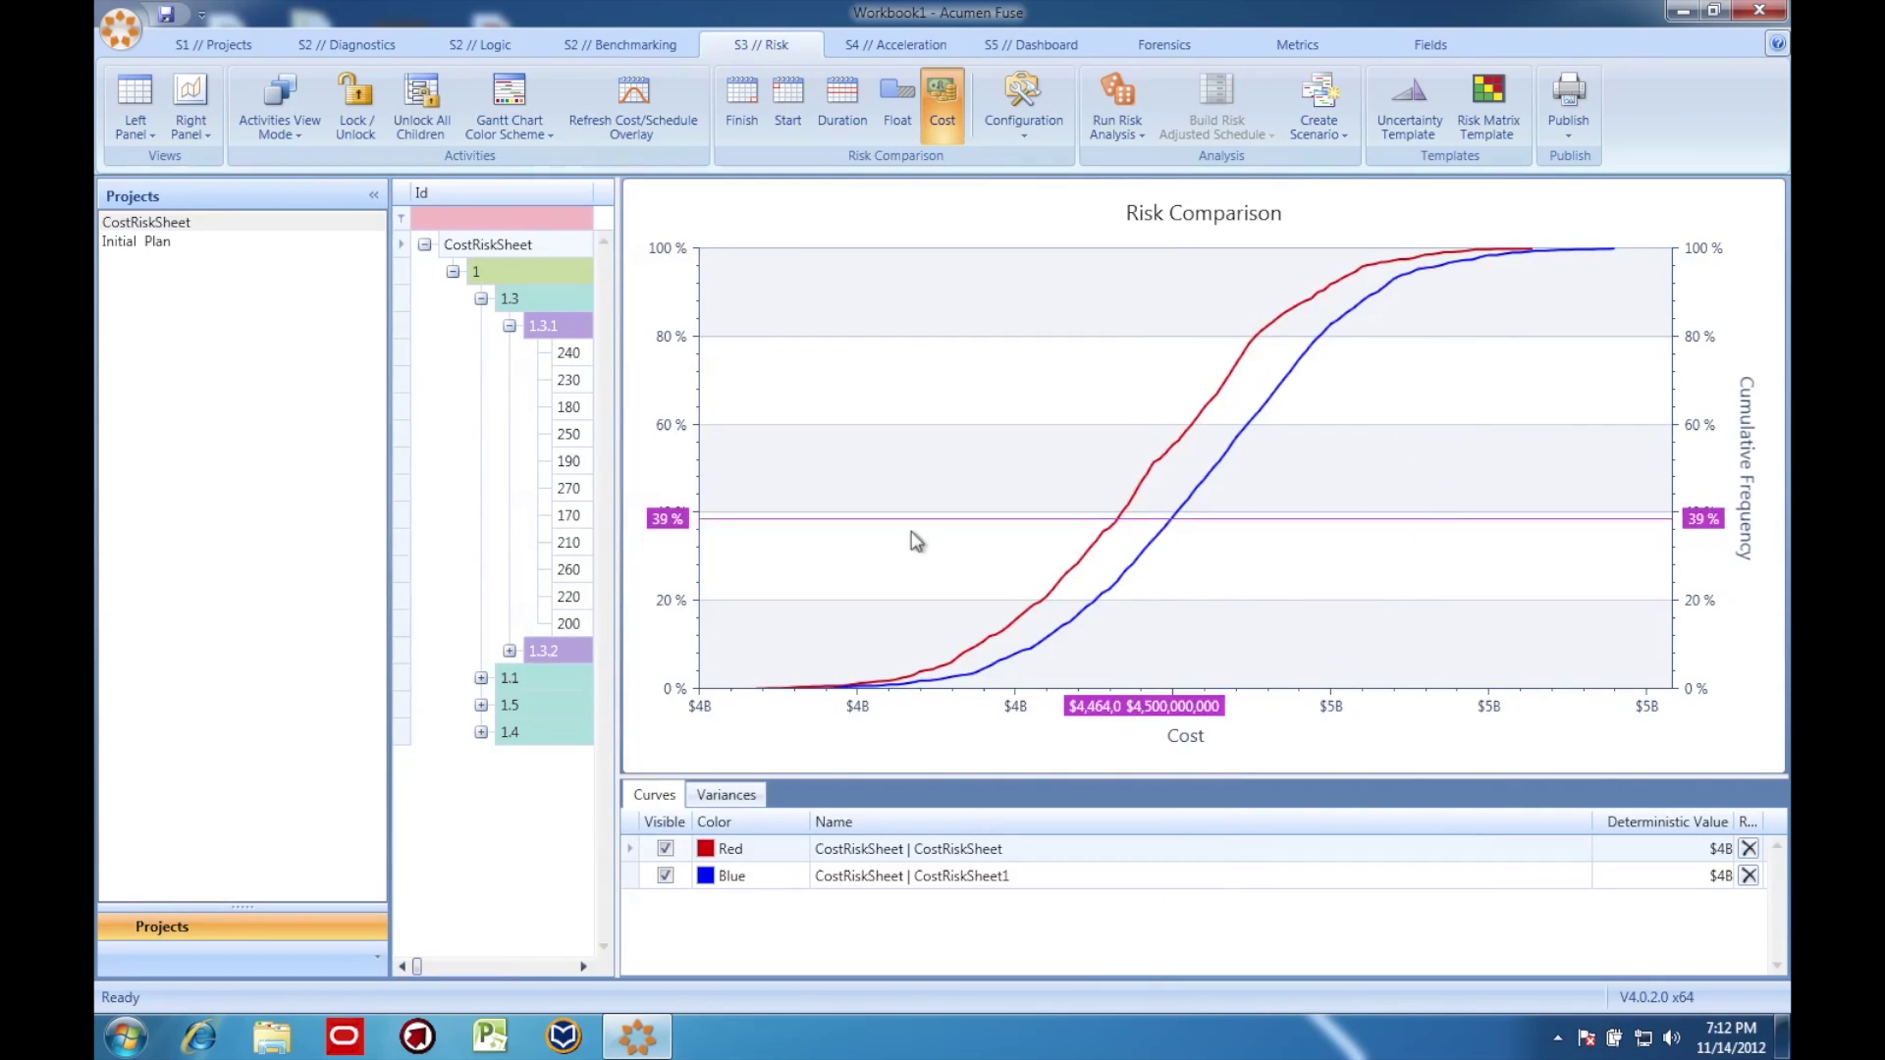
click(1080, 597)
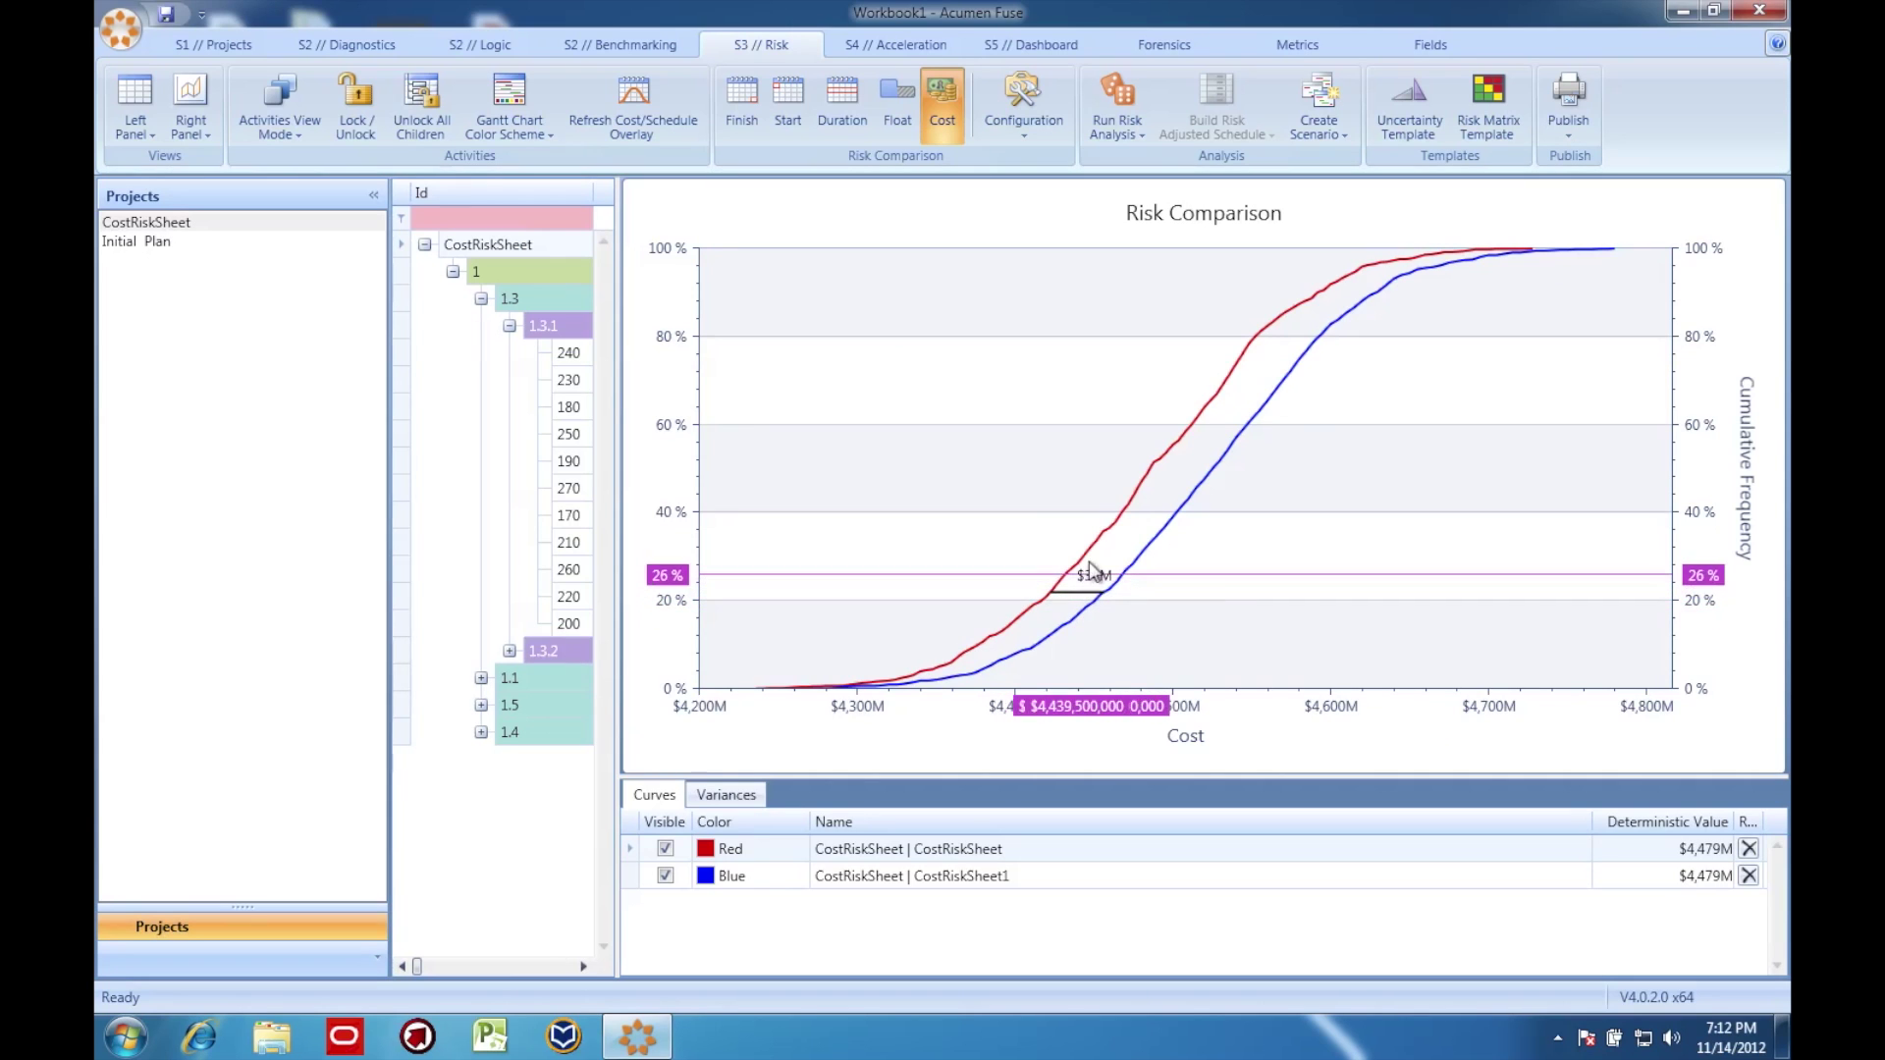
click(1119, 305)
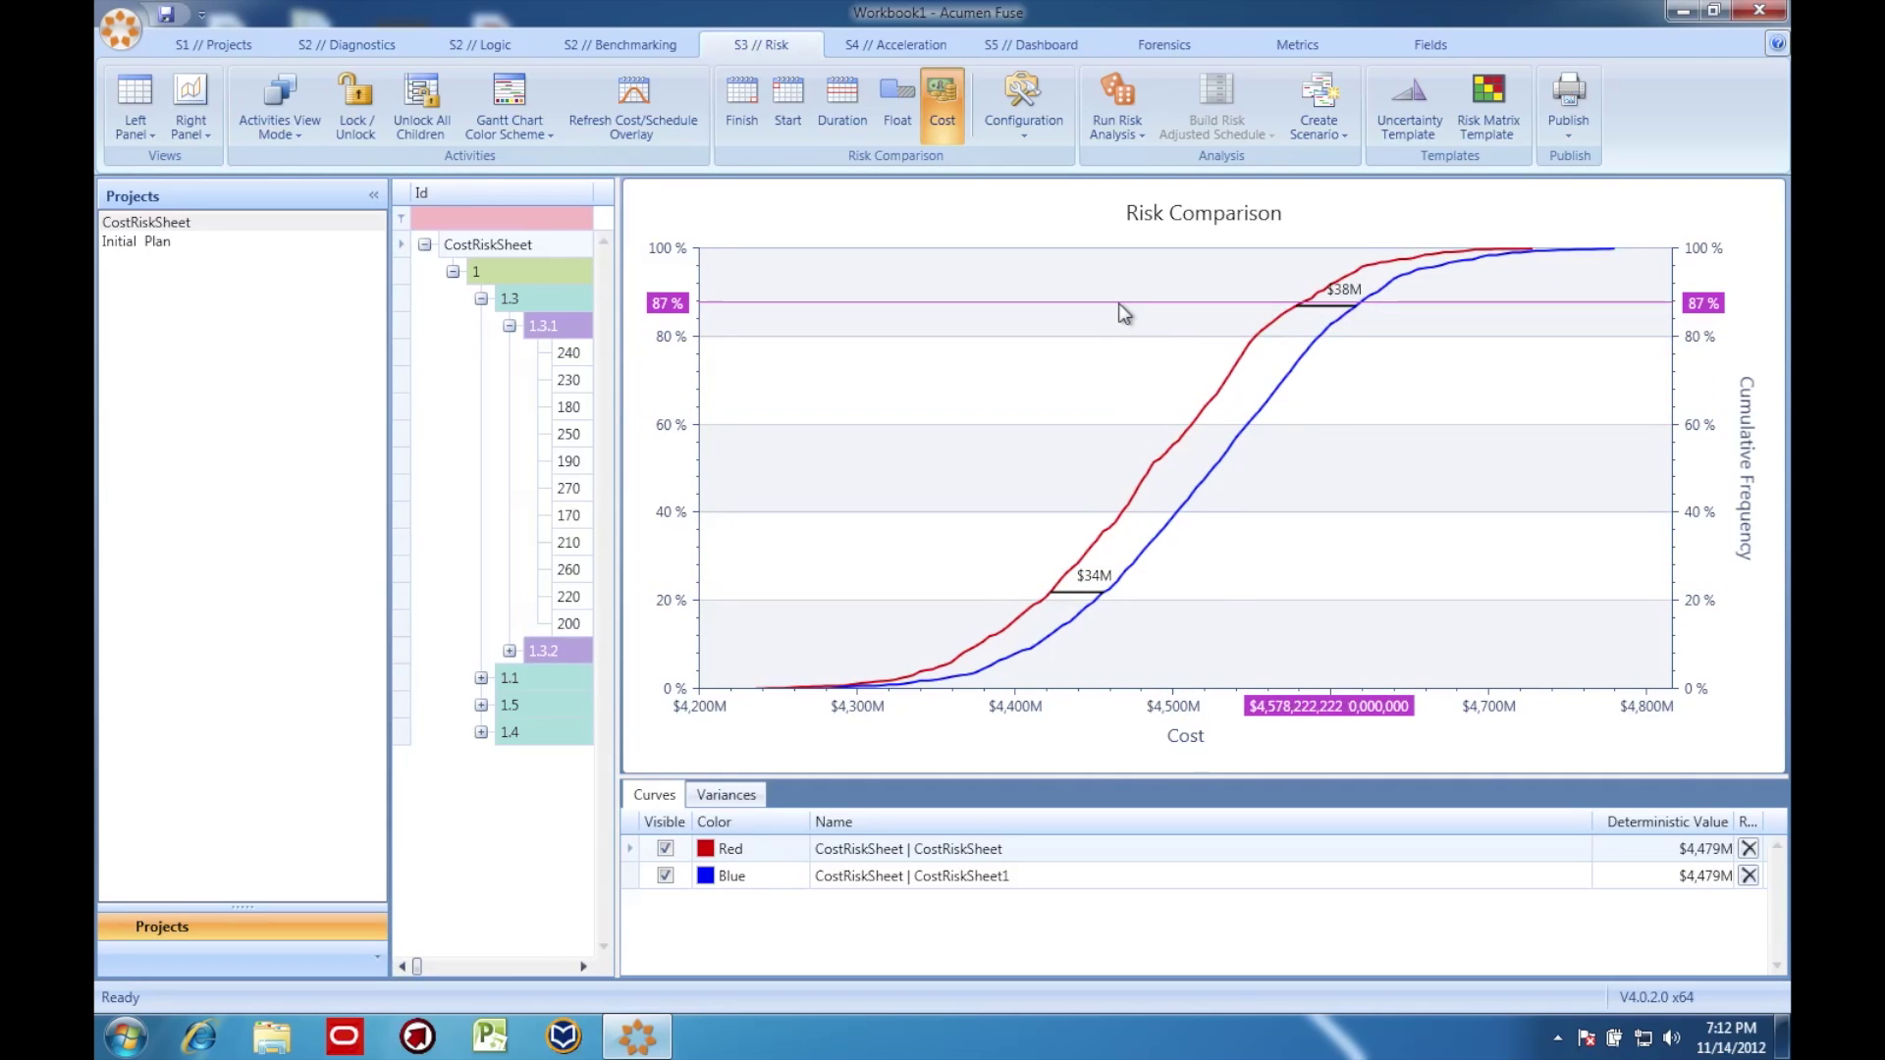
click(1117, 458)
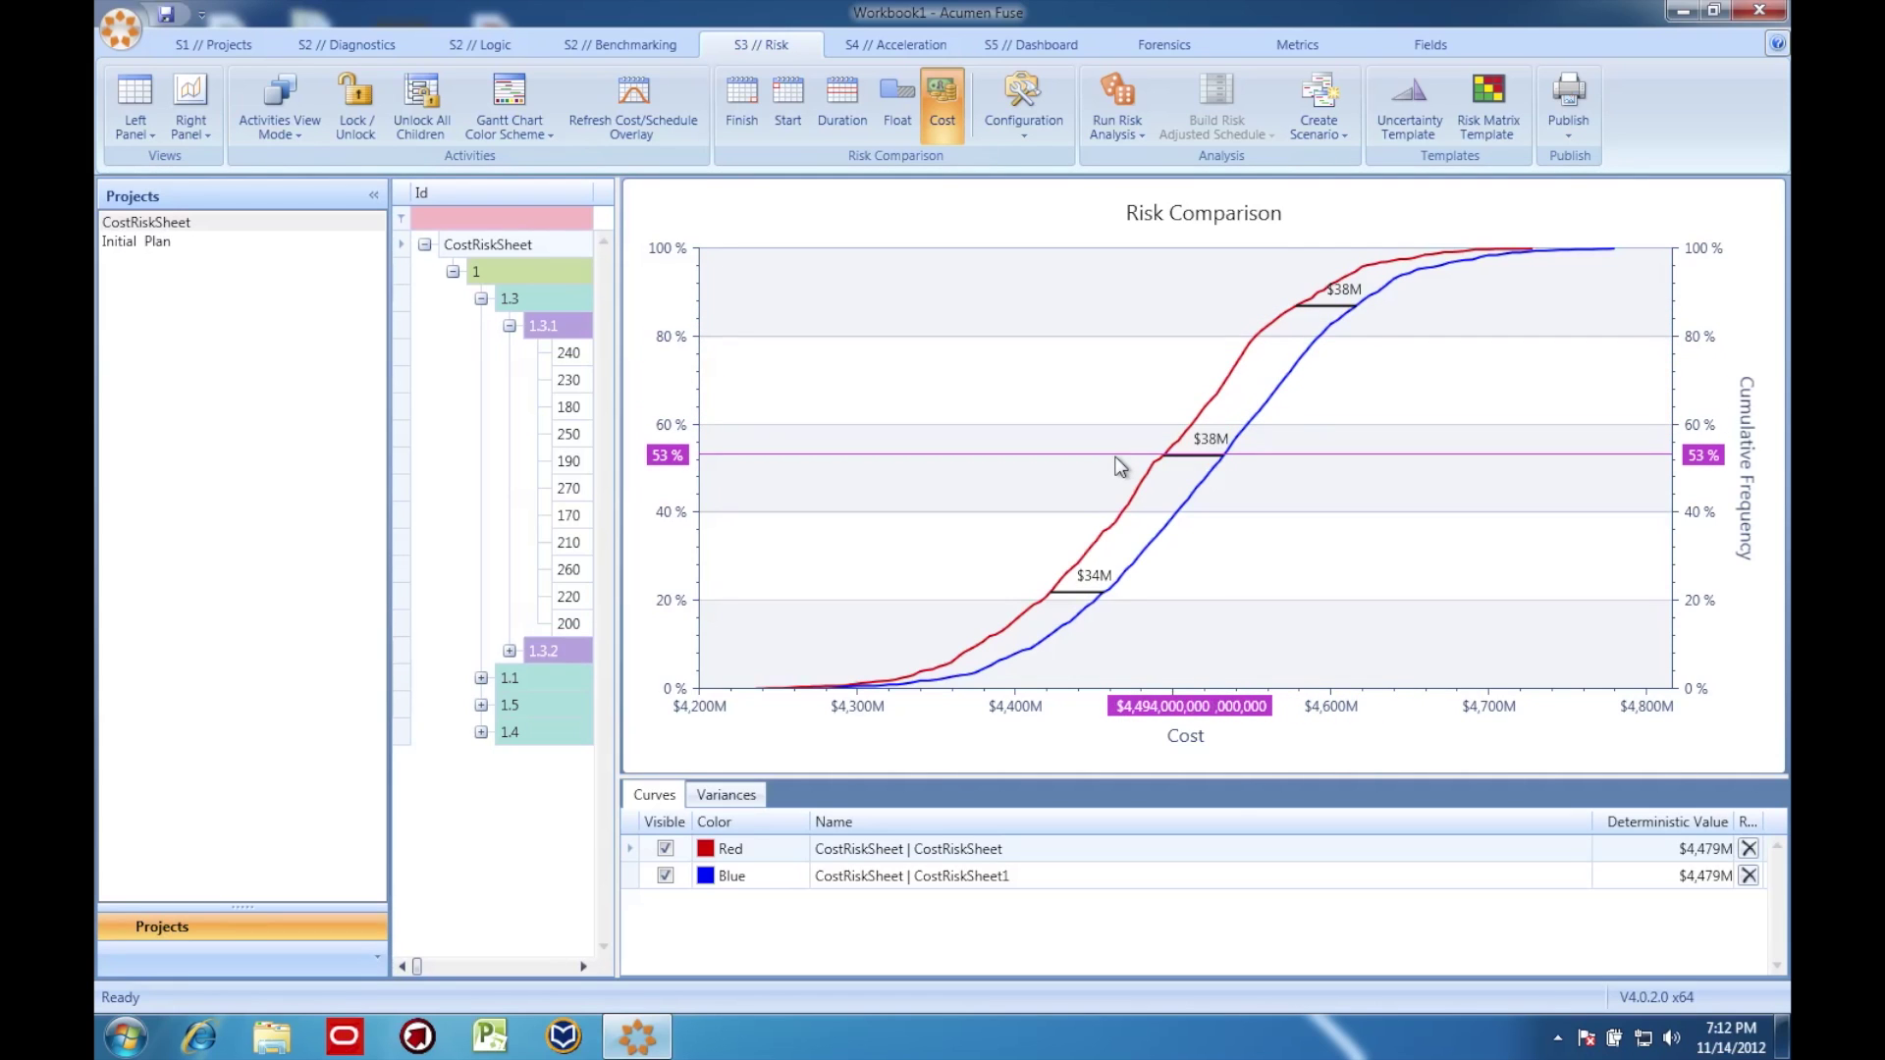